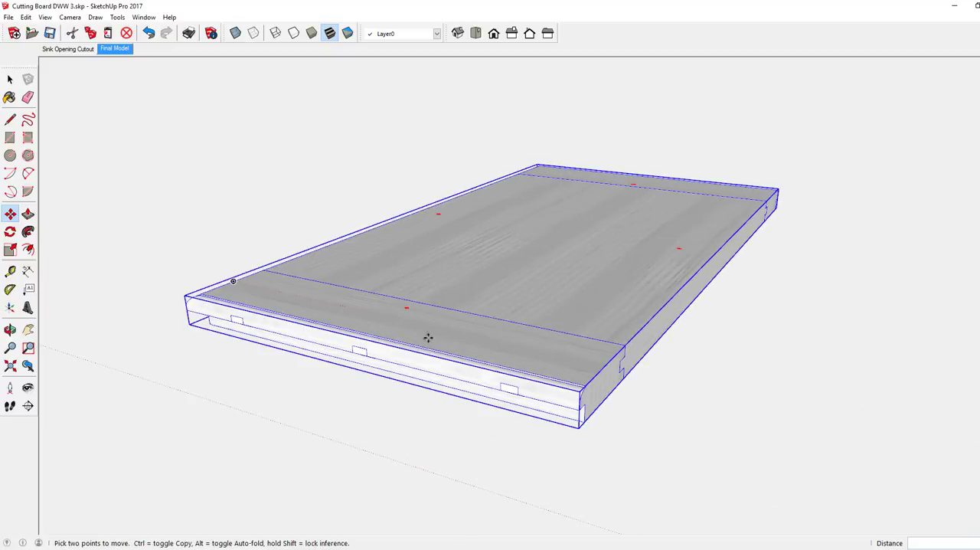
Examine the cutting board from above and inspect its internal joinery in X-ray view
{"action": "key", "text": "o"}
{"action": "left_click_drag", "start_coordinate": [497, 335], "coordinate": [532, 385]}
{"action": "key", "text": "m"}
{"action": "key", "text": "ctrl+t"}
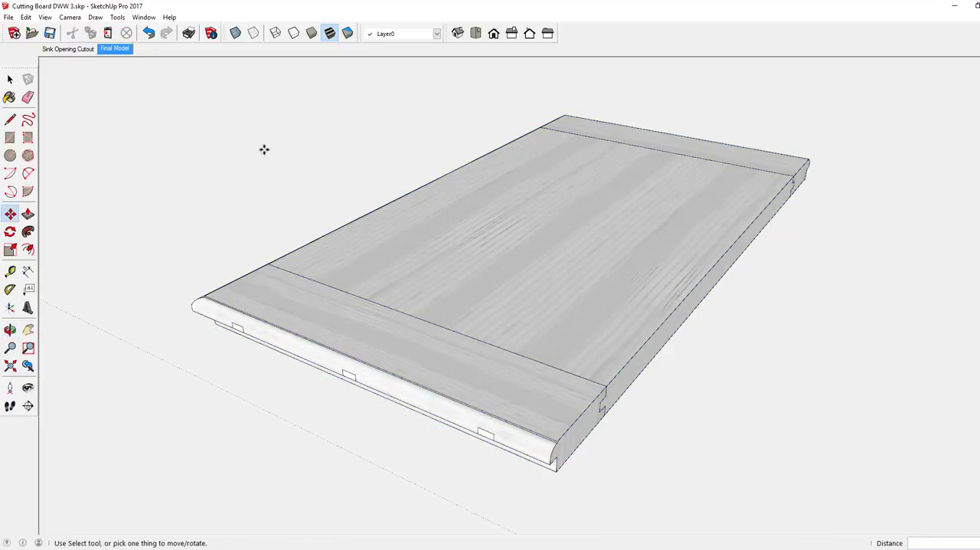
{"action": "left_click", "coordinate": [235, 33]}
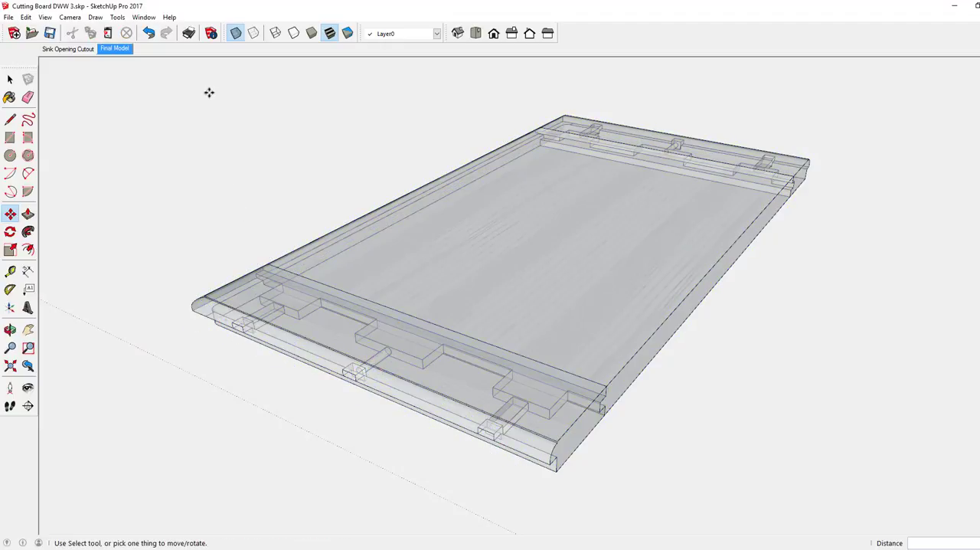
{"action": "left_click", "coordinate": [236, 33]}
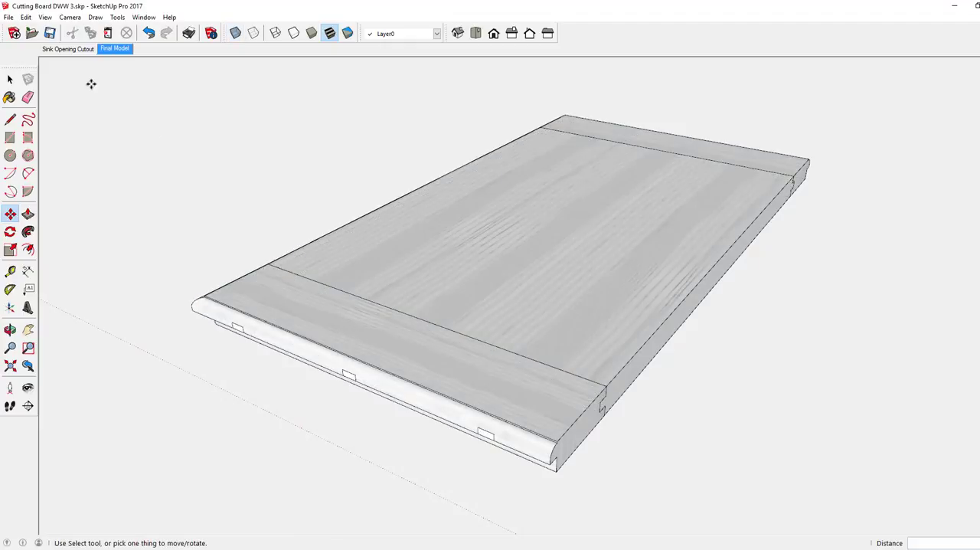
Copy the cutting board 66" along the red axis and place the copy over the countertop's sink opening
{"action": "scroll", "coordinate": [233, 273], "scroll_direction": "down", "scroll_amount": 3}
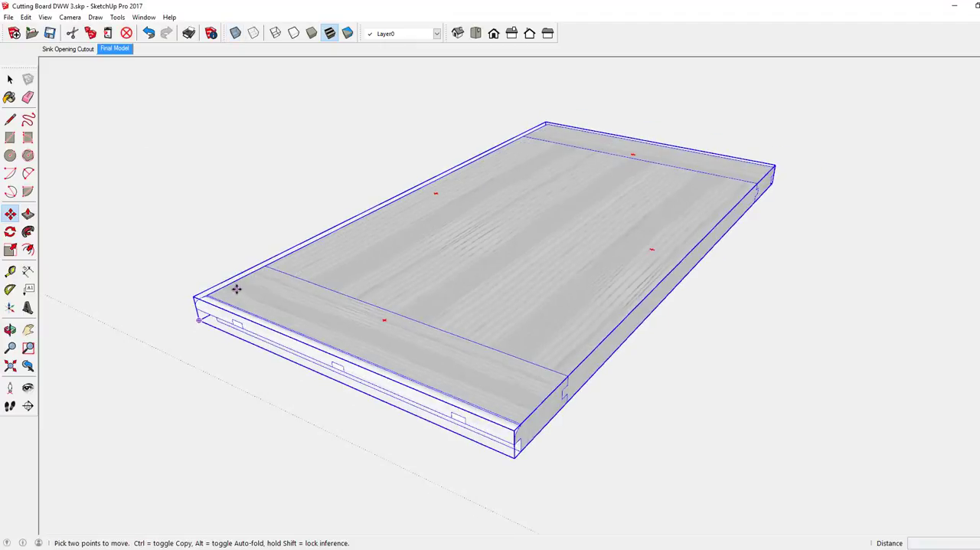
{"action": "scroll", "coordinate": [278, 289], "scroll_direction": "down", "scroll_amount": 4}
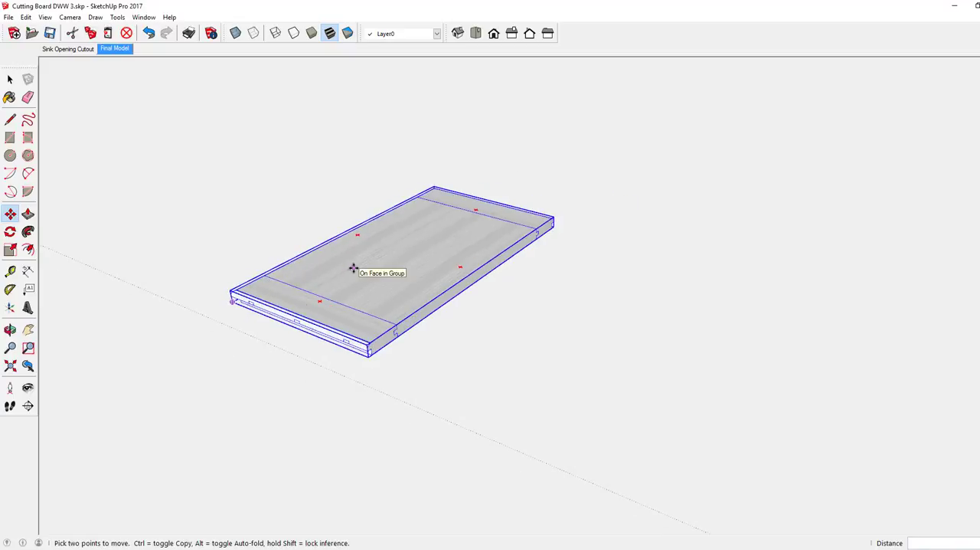
{"action": "left_click", "coordinate": [353, 267]}
{"action": "key", "text": "ctrl"}
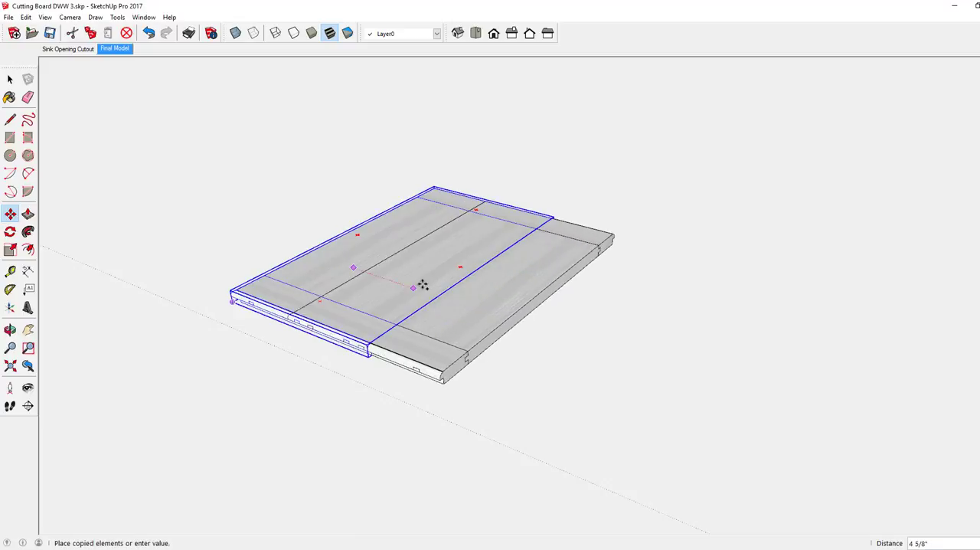
{"action": "scroll", "coordinate": [429, 284], "scroll_direction": "down", "scroll_amount": 3}
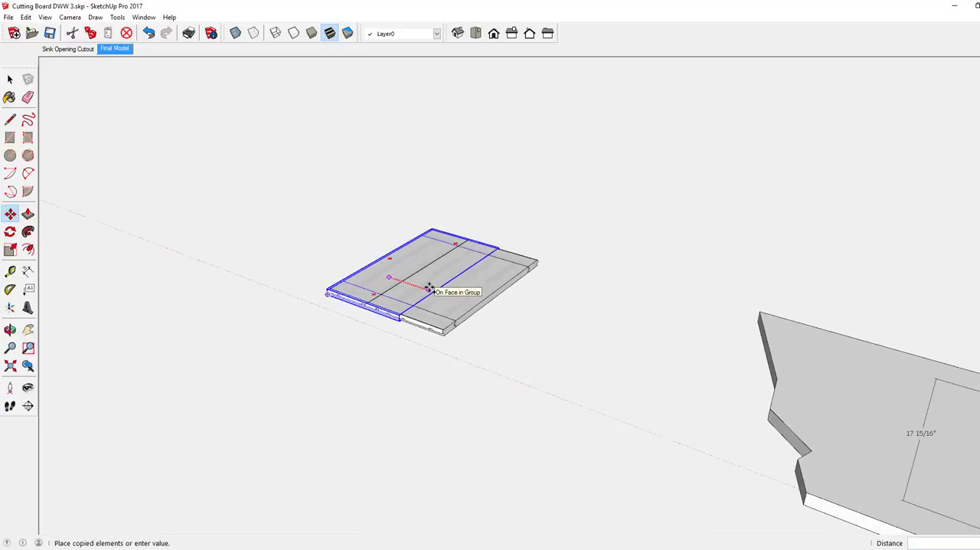
{"action": "scroll", "coordinate": [429, 289], "scroll_direction": "down", "scroll_amount": 4}
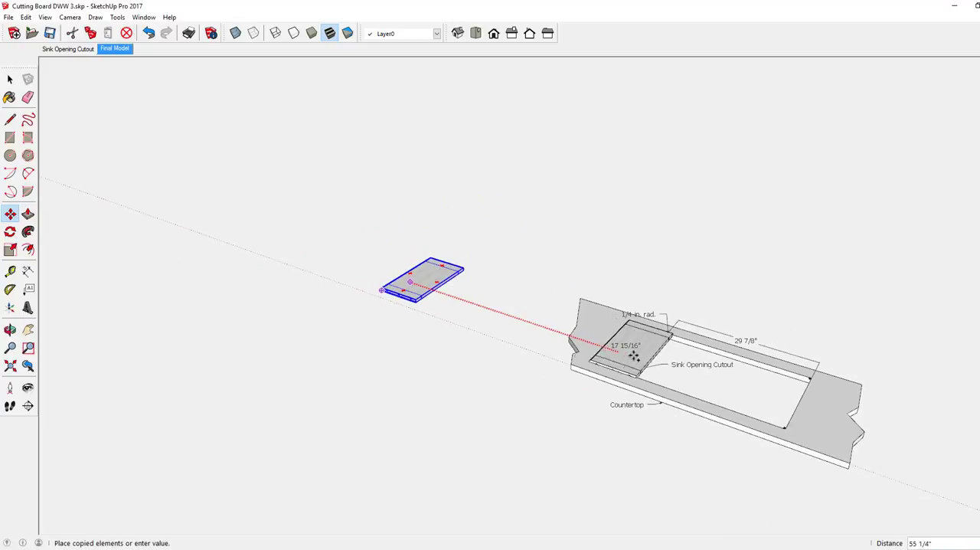
{"action": "left_click", "coordinate": [673, 371]}
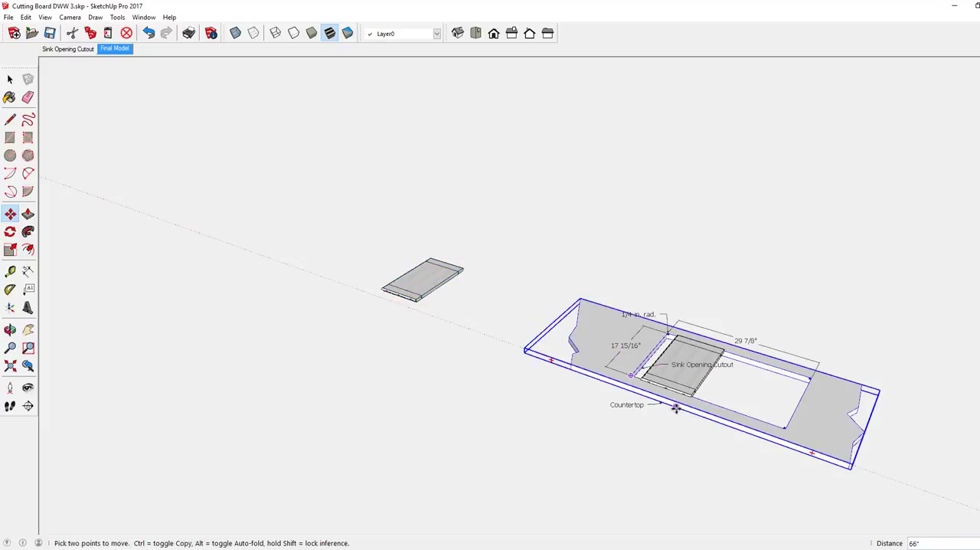
Move the copied cutting board 2 3/8" along the red axis to the end of the sink opening nearest the original board
{"action": "scroll", "coordinate": [675, 408], "scroll_direction": "up", "scroll_amount": 5}
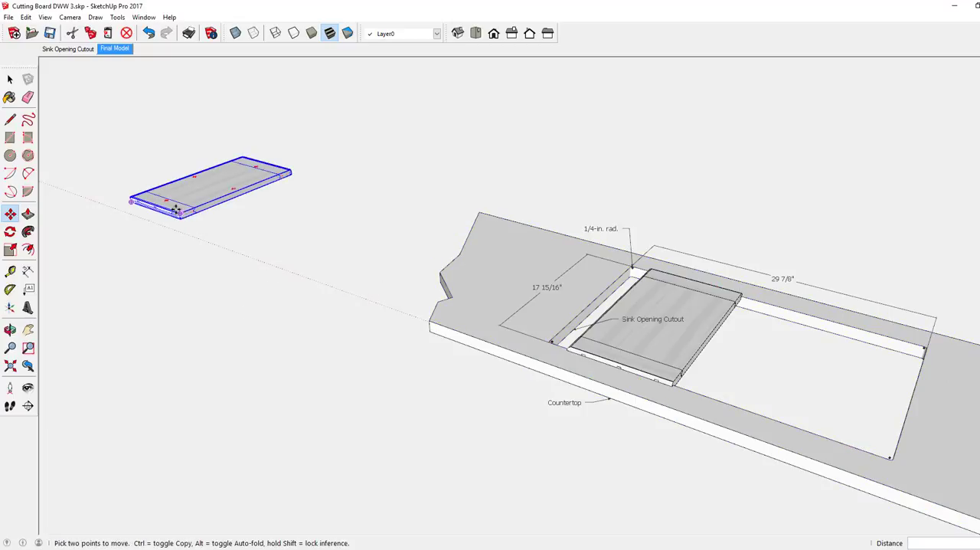
{"action": "scroll", "coordinate": [160, 200], "scroll_direction": "down", "scroll_amount": 3}
{"action": "scroll", "coordinate": [545, 349], "scroll_direction": "up", "scroll_amount": 2}
{"action": "scroll", "coordinate": [545, 349], "scroll_direction": "up", "scroll_amount": 3}
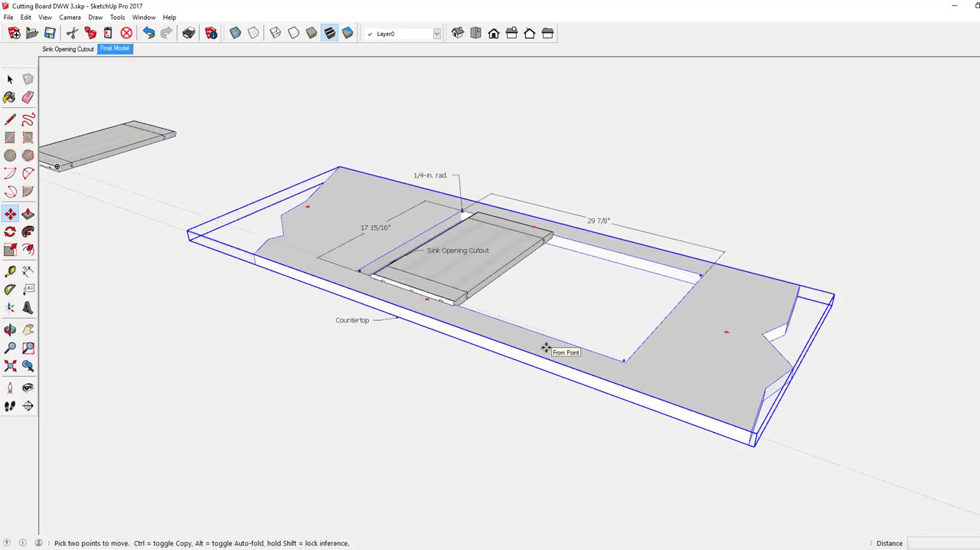
{"action": "scroll", "coordinate": [331, 237], "scroll_direction": "up", "scroll_amount": 3}
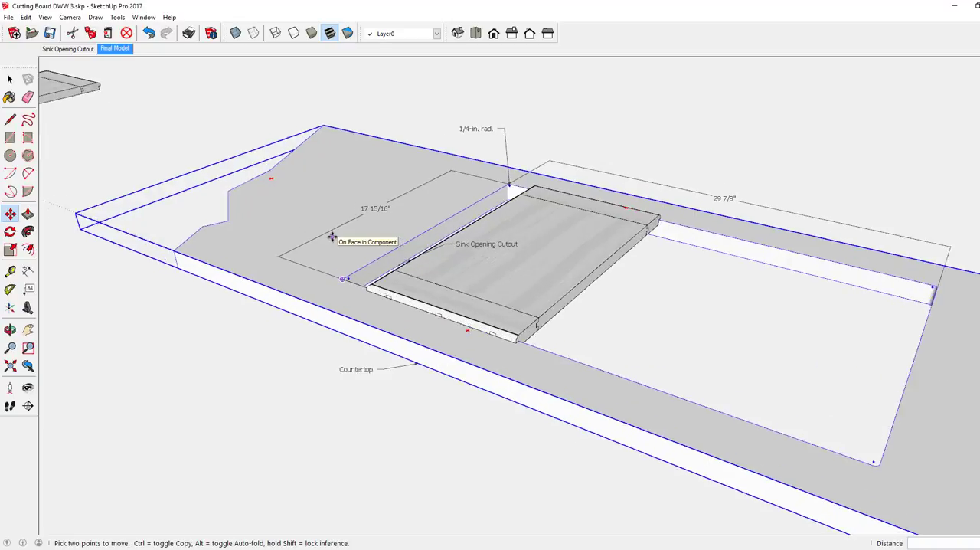
{"action": "scroll", "coordinate": [332, 236], "scroll_direction": "up", "scroll_amount": 2}
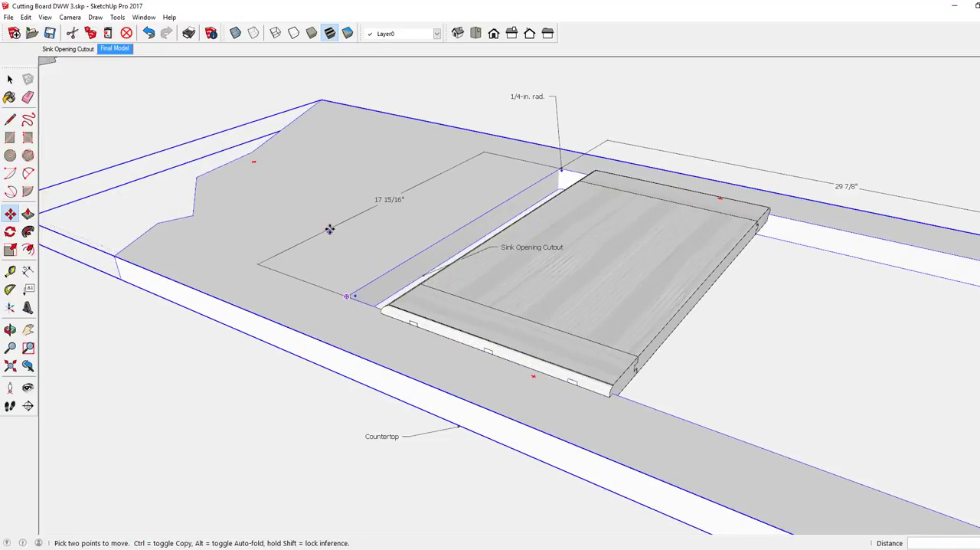
{"action": "middle_click_drag", "start_coordinate": [336, 217], "coordinate": [433, 169]}
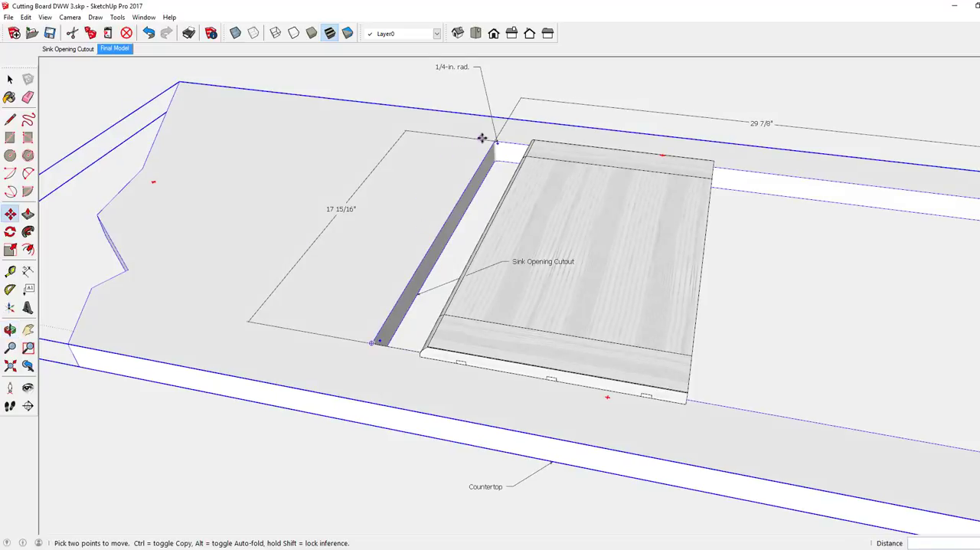
{"action": "middle_click_drag", "start_coordinate": [382, 222], "coordinate": [574, 107]}
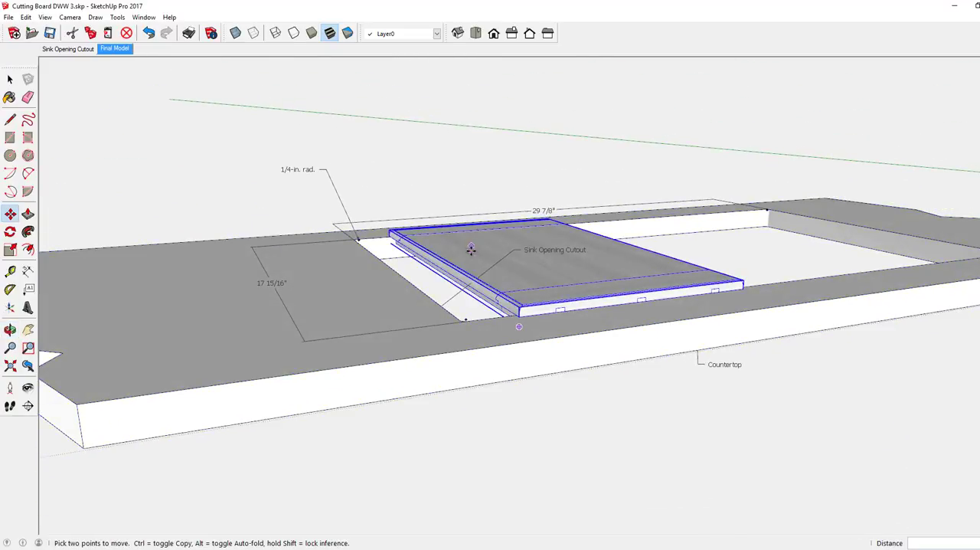
{"action": "left_click", "coordinate": [469, 294]}
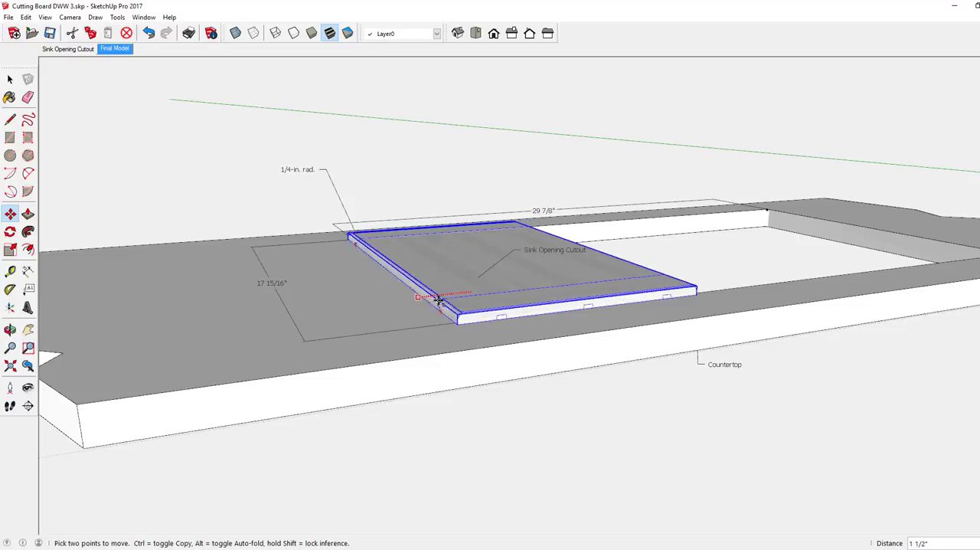
{"action": "left_click", "coordinate": [434, 301]}
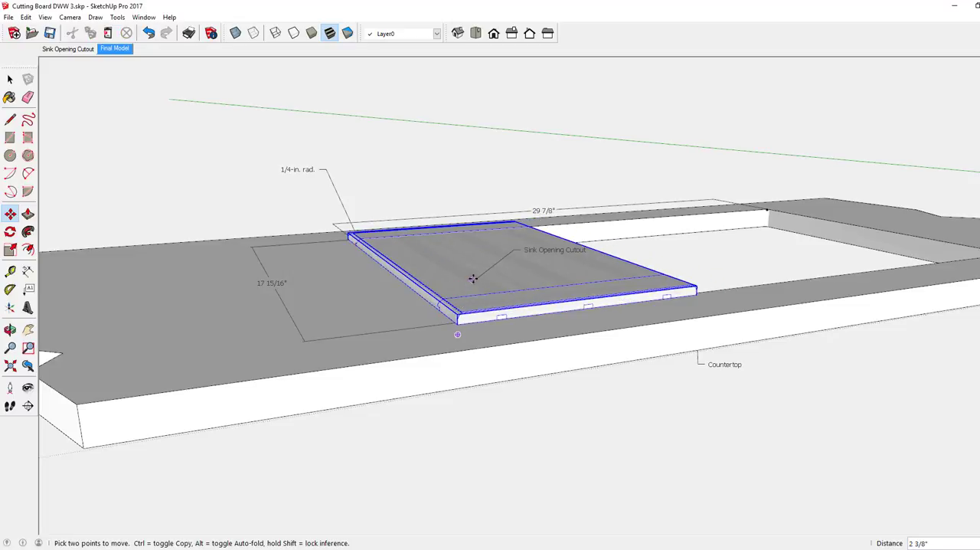
Slide the copied cutting board about 7 1/4" along the red axis toward the middle of the sink opening
{"action": "middle_click_drag", "start_coordinate": [470, 278], "coordinate": [180, 284]}
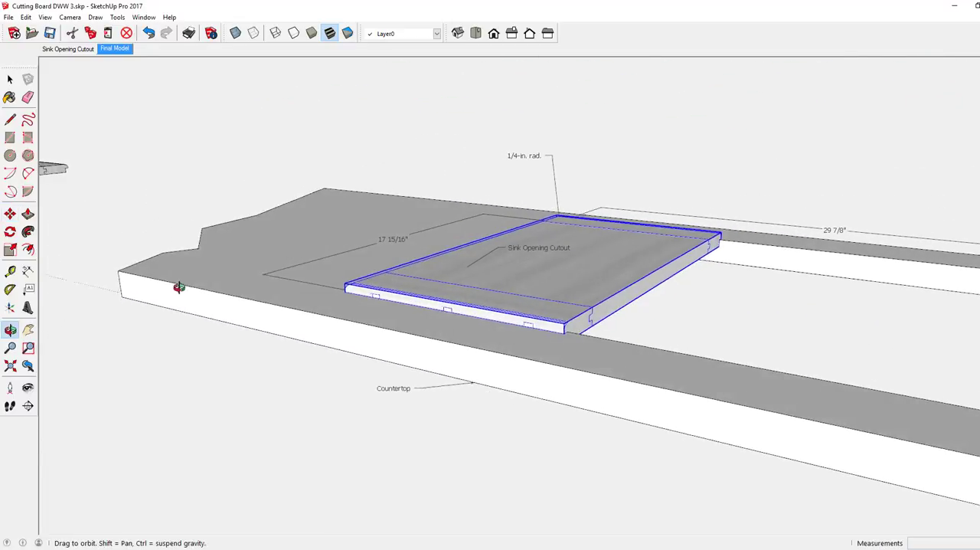
{"action": "key", "text": "m"}
{"action": "scroll", "coordinate": [475, 284], "scroll_direction": "down", "scroll_amount": 2}
{"action": "scroll", "coordinate": [498, 285], "scroll_direction": "down", "scroll_amount": 1}
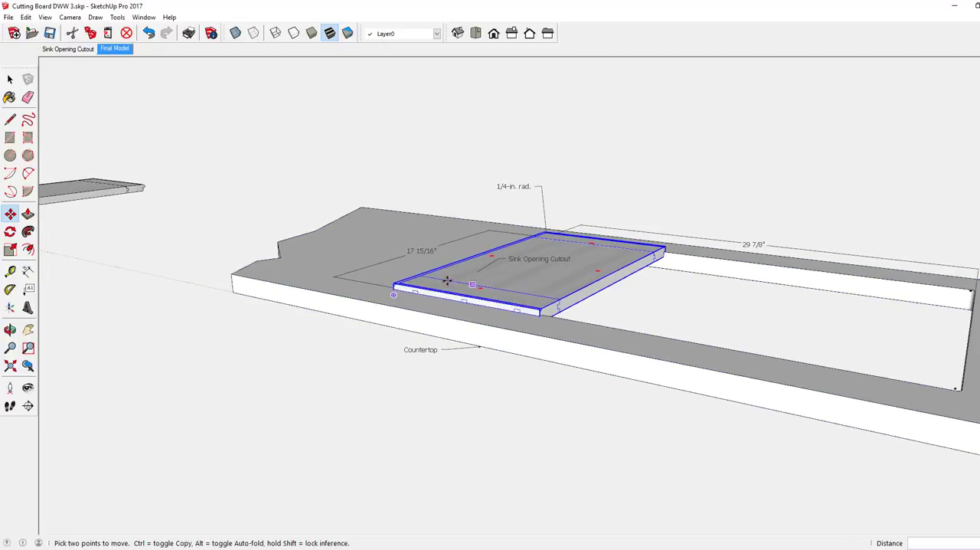
{"action": "middle_click_drag", "start_coordinate": [499, 285], "coordinate": [404, 358]}
{"action": "scroll", "coordinate": [306, 308], "scroll_direction": "down", "scroll_amount": 5}
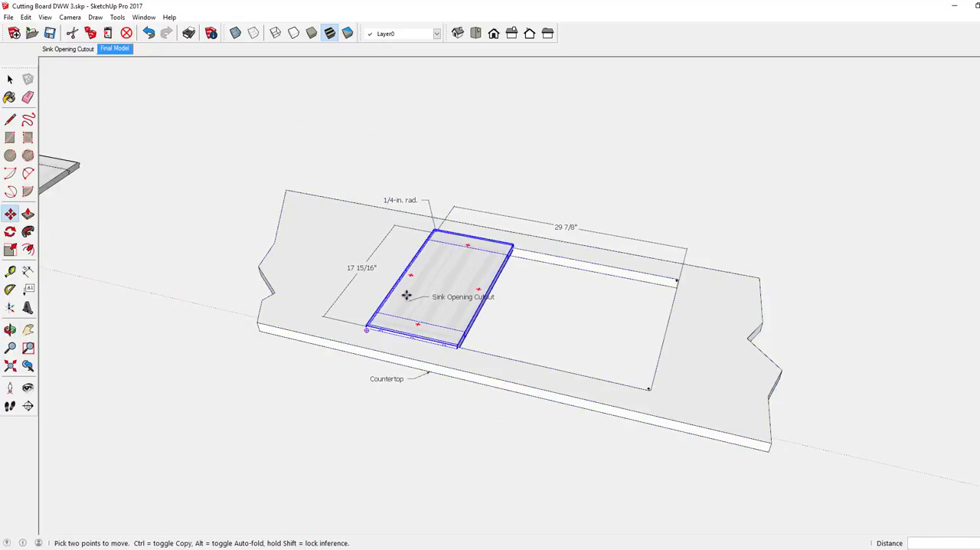
{"action": "left_click", "coordinate": [407, 295]}
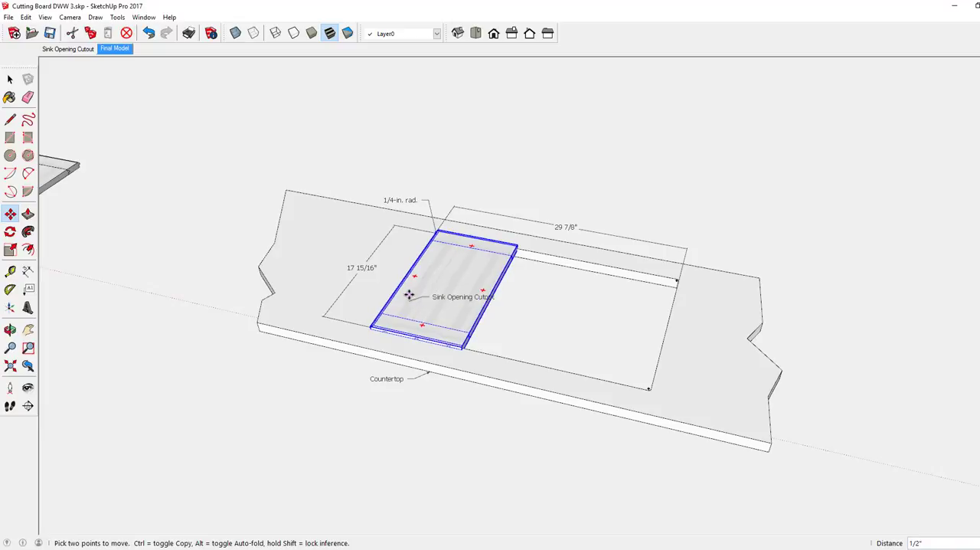
{"action": "left_click", "coordinate": [468, 312]}
{"action": "middle_click_drag", "start_coordinate": [401, 310], "coordinate": [455, 313]}
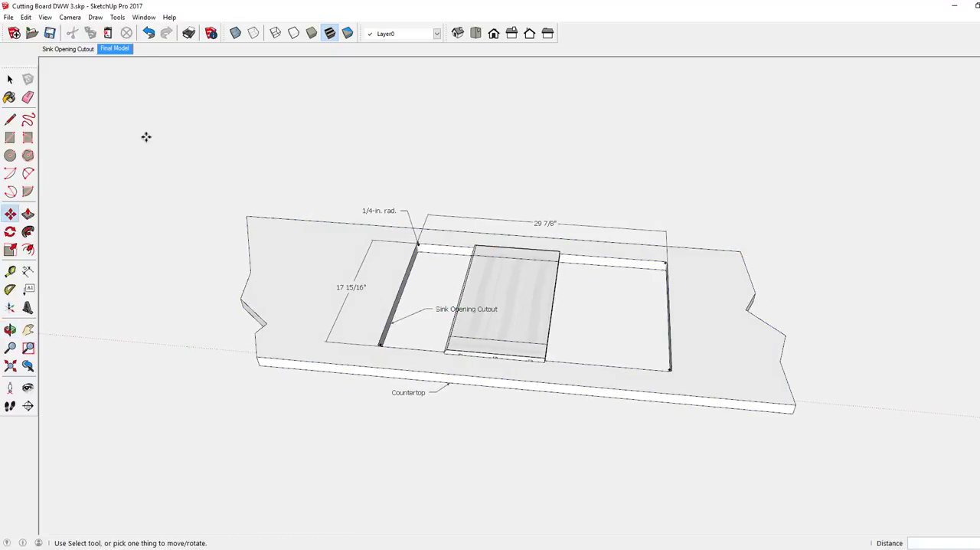
Open the countertop component for editing, copy the sink opening's end wall nearest the original board with its rounded corners, and close the component
{"action": "left_click", "coordinate": [10, 79]}
{"action": "right_click", "coordinate": [370, 363]}
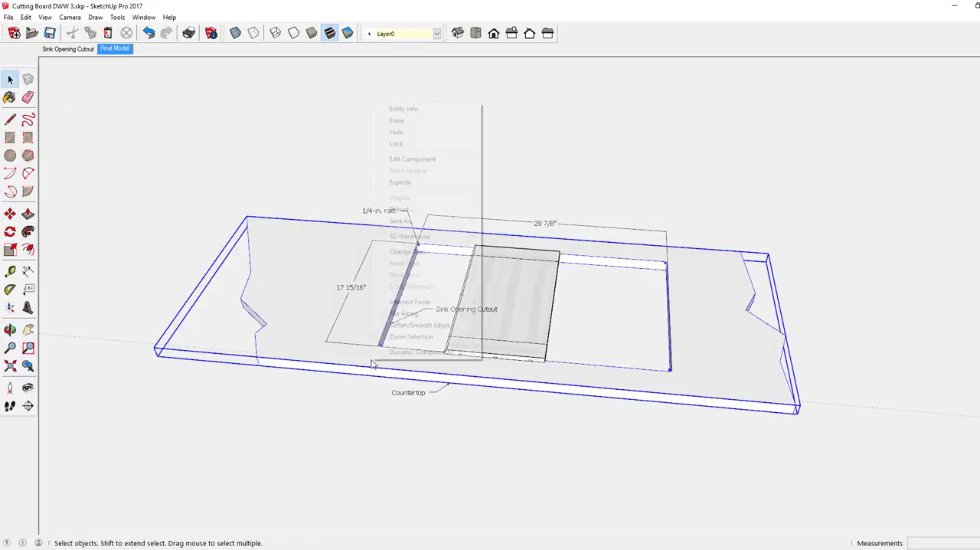
{"action": "left_click", "coordinate": [399, 161]}
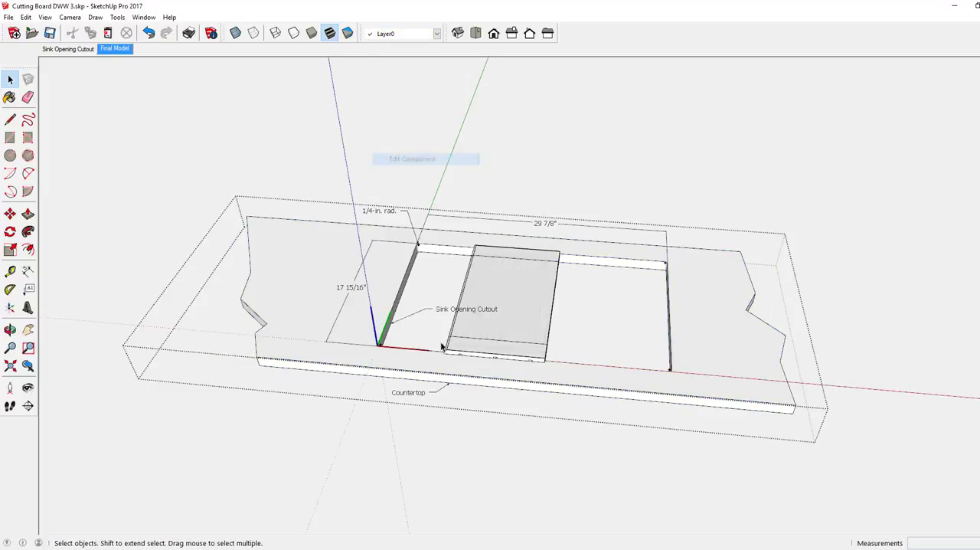
{"action": "scroll", "coordinate": [456, 367], "scroll_direction": "up", "scroll_amount": 4}
{"action": "scroll", "coordinate": [456, 367], "scroll_direction": "up", "scroll_amount": 1}
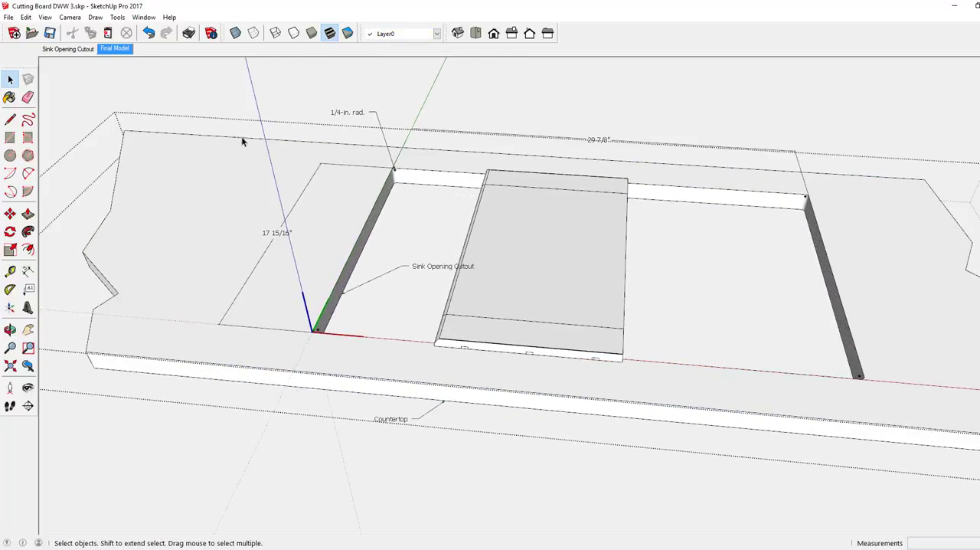
{"action": "left_click_drag", "start_coordinate": [258, 142], "coordinate": [403, 357]}
{"action": "scroll", "coordinate": [268, 262], "scroll_direction": "down", "scroll_amount": 5}
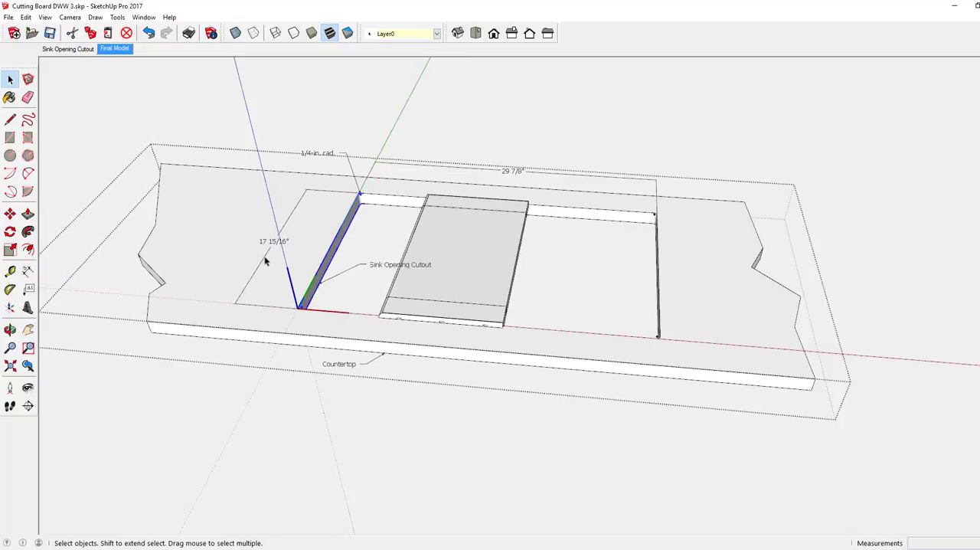
{"action": "scroll", "coordinate": [263, 261], "scroll_direction": "down", "scroll_amount": 1}
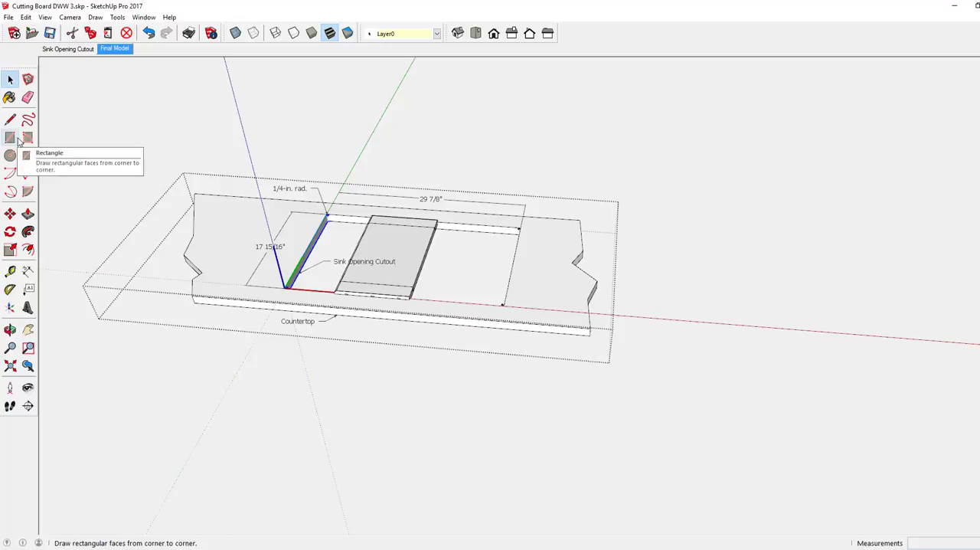
{"action": "right_click", "coordinate": [110, 110]}
{"action": "left_click", "coordinate": [134, 114]}
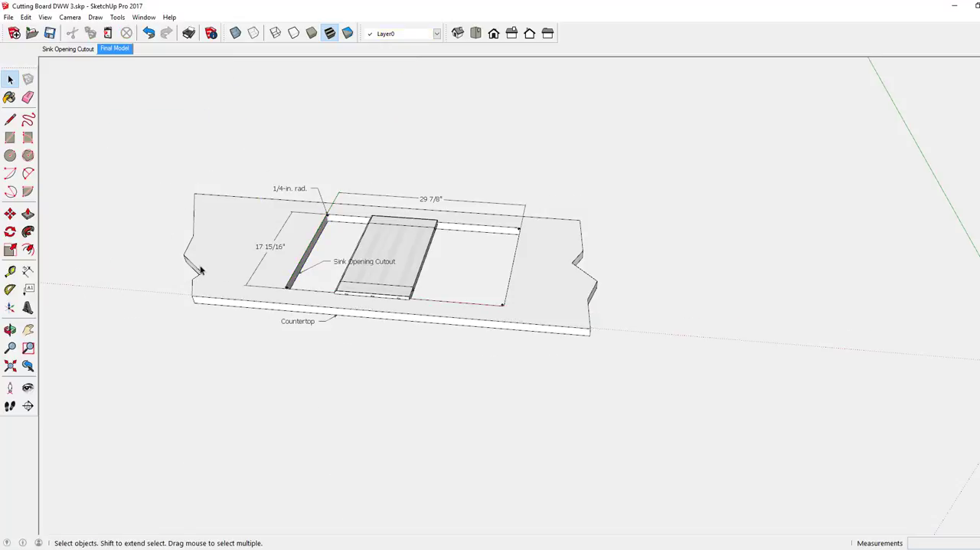
Paste the copied end wall of the sink opening into empty space near the model origin
{"action": "scroll", "coordinate": [195, 267], "scroll_direction": "down", "scroll_amount": 3}
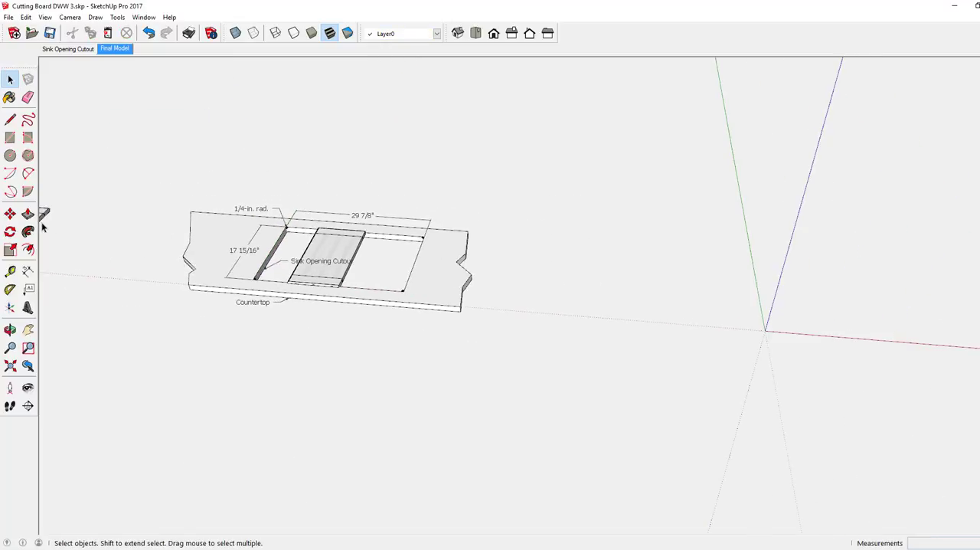
{"action": "key", "text": "ctrl+v"}
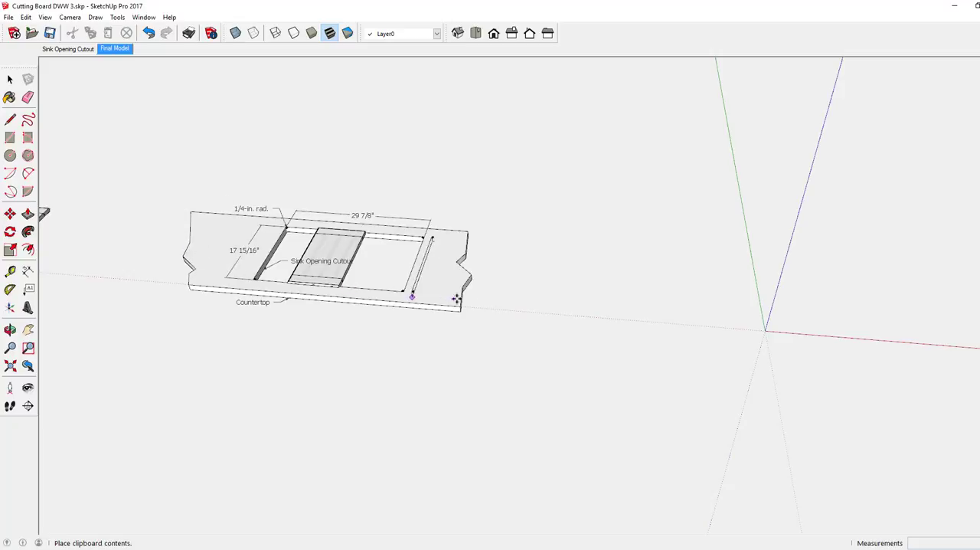
{"action": "scroll", "coordinate": [338, 267], "scroll_direction": "down", "scroll_amount": 3}
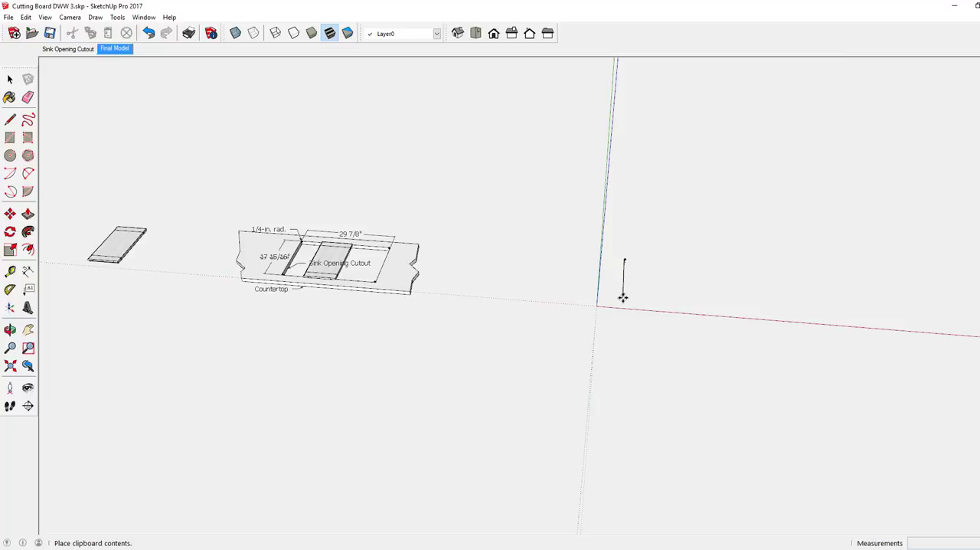
{"action": "left_click", "coordinate": [625, 297]}
Erase the lower outline and the vertical edges of the pasted end wall, leaving the upper outline with its rounded corners
{"action": "middle_click_drag", "start_coordinate": [663, 300], "coordinate": [565, 299]}
{"action": "scroll", "coordinate": [619, 307], "scroll_direction": "up", "scroll_amount": 5}
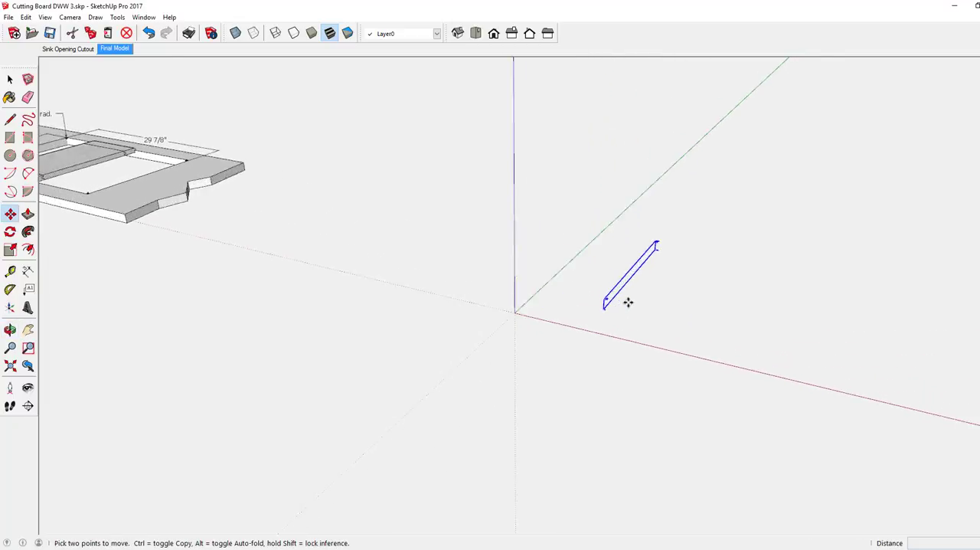
{"action": "scroll", "coordinate": [628, 303], "scroll_direction": "up", "scroll_amount": 3}
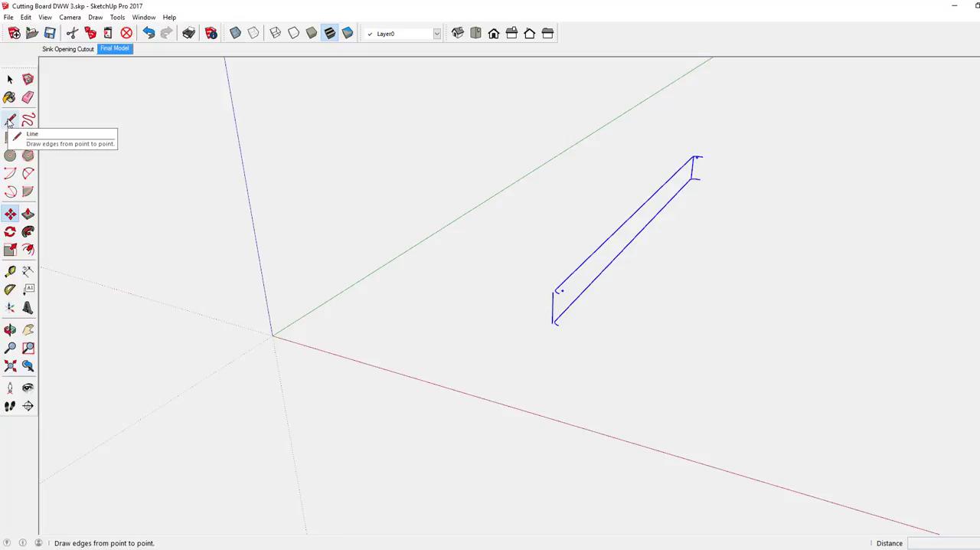
{"action": "left_click", "coordinate": [28, 98]}
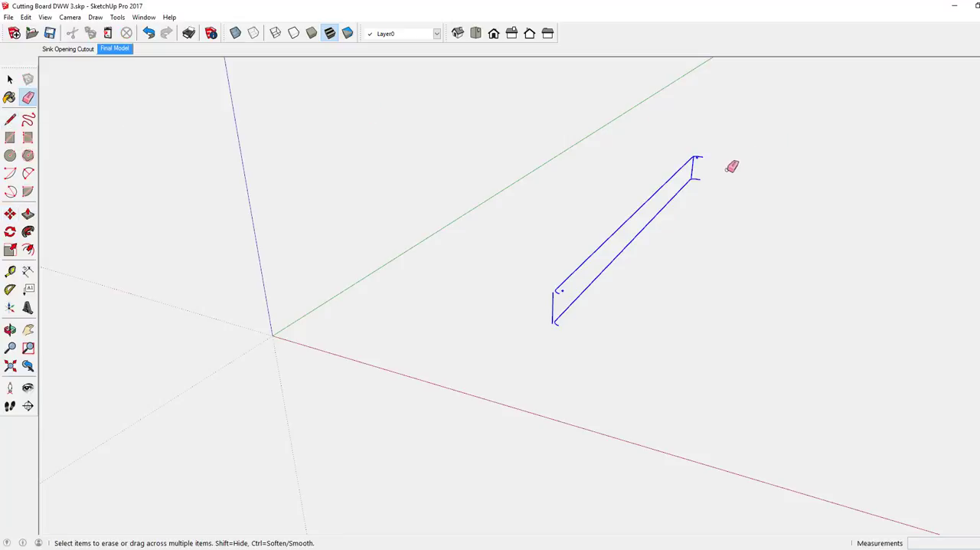
{"action": "left_click", "coordinate": [694, 180]}
{"action": "left_click_drag", "start_coordinate": [695, 177], "coordinate": [692, 188]}
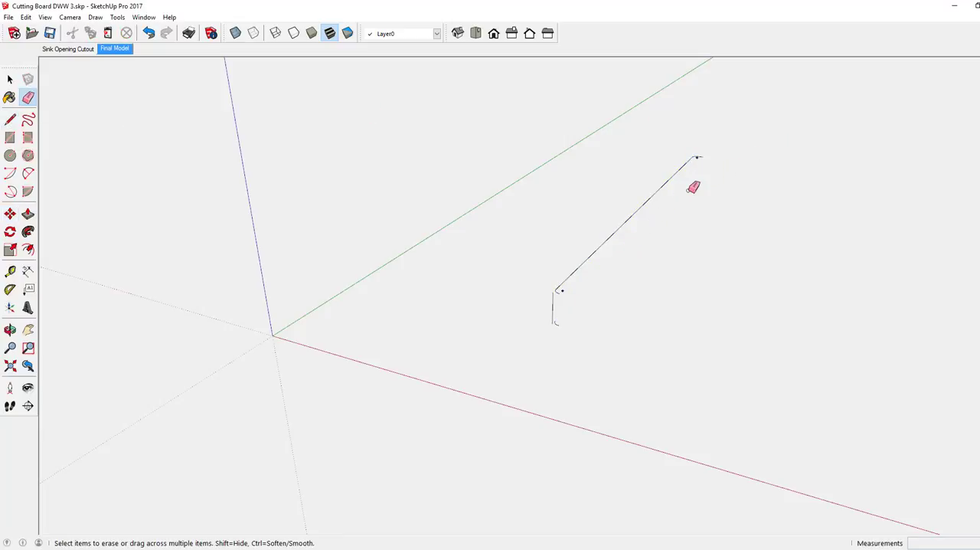
{"action": "left_click", "coordinate": [553, 320]}
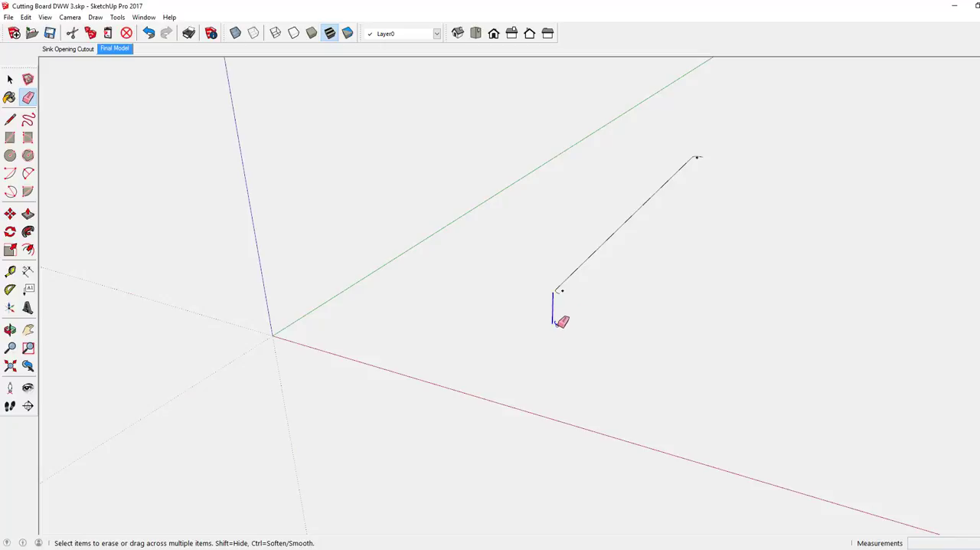
{"action": "left_click_drag", "start_coordinate": [554, 320], "coordinate": [603, 306]}
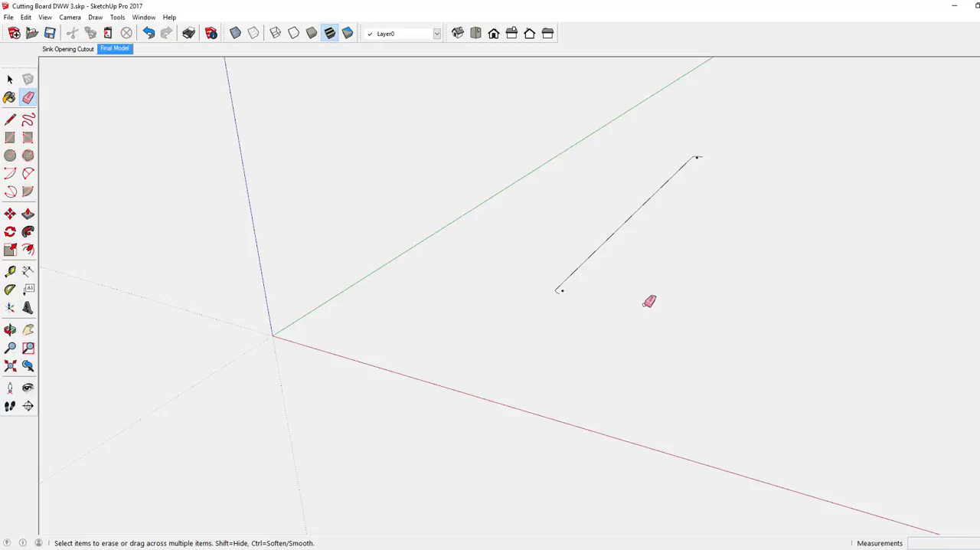
Erase the arc centre marks at both rounded corners of the remaining outline
{"action": "middle_click_drag", "start_coordinate": [636, 295], "coordinate": [613, 300]}
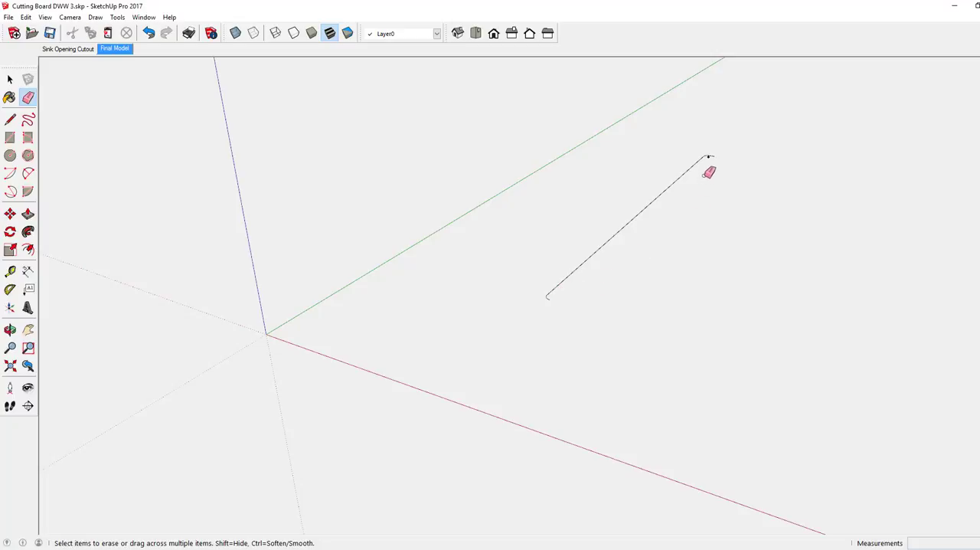
{"action": "scroll", "coordinate": [716, 153], "scroll_direction": "up", "scroll_amount": 3}
{"action": "scroll", "coordinate": [716, 153], "scroll_direction": "up", "scroll_amount": 2}
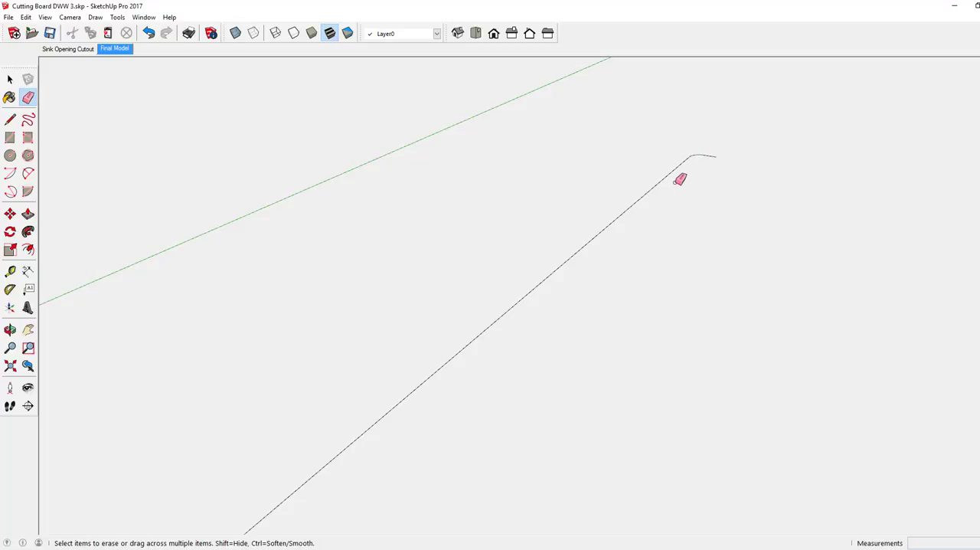
{"action": "scroll", "coordinate": [680, 180], "scroll_direction": "down", "scroll_amount": 5}
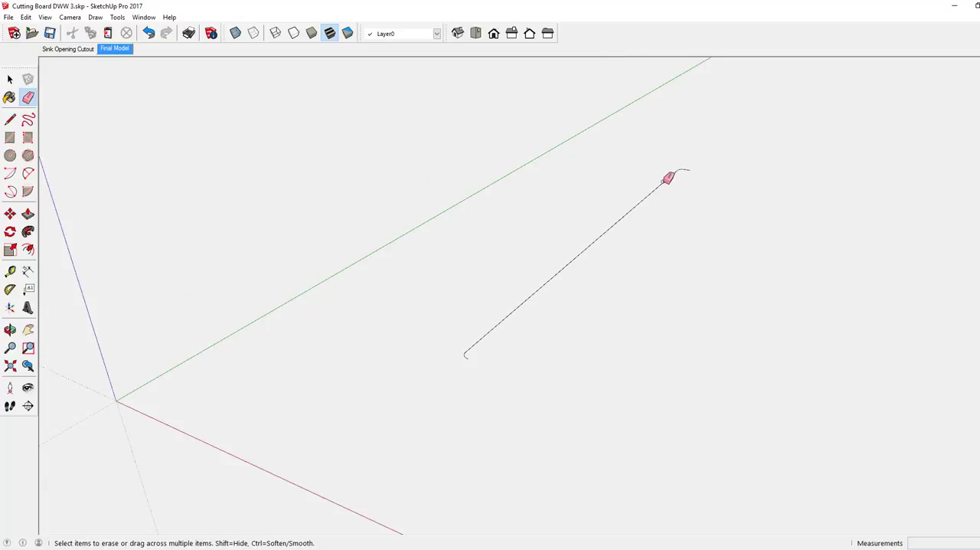
{"action": "scroll", "coordinate": [283, 312], "scroll_direction": "down", "scroll_amount": 3}
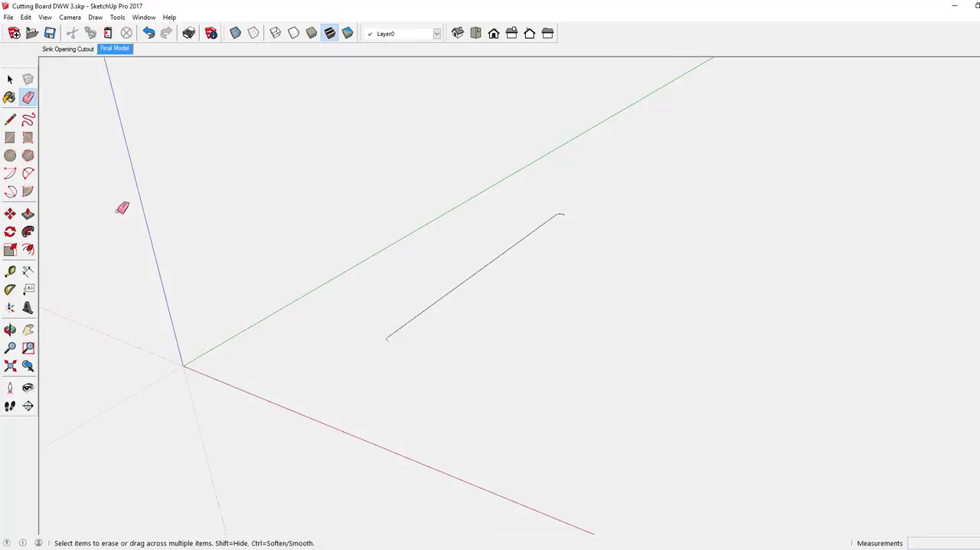
Create a guide line parallel to the long straight edge of the outline, offset 10" along the red axis
{"action": "left_click", "coordinate": [13, 273]}
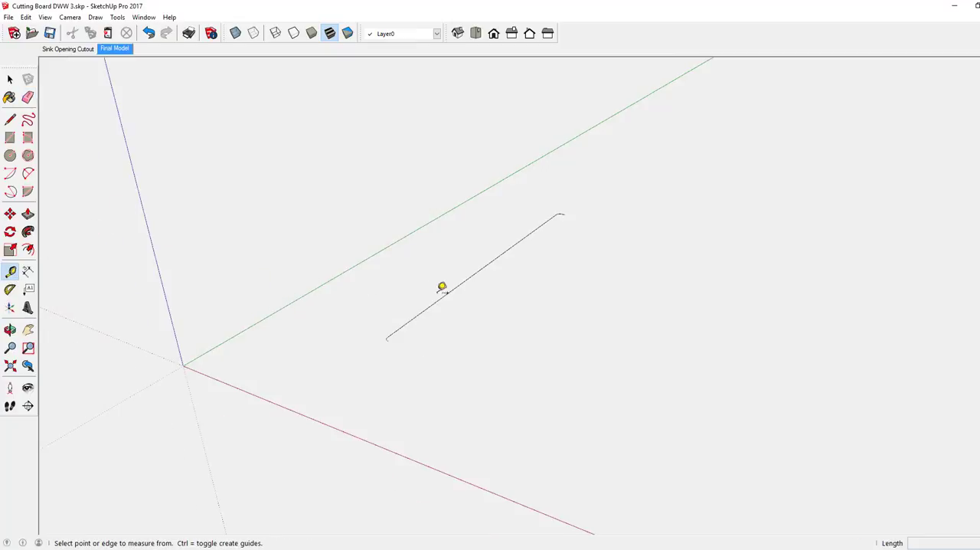
{"action": "left_click", "coordinate": [459, 283]}
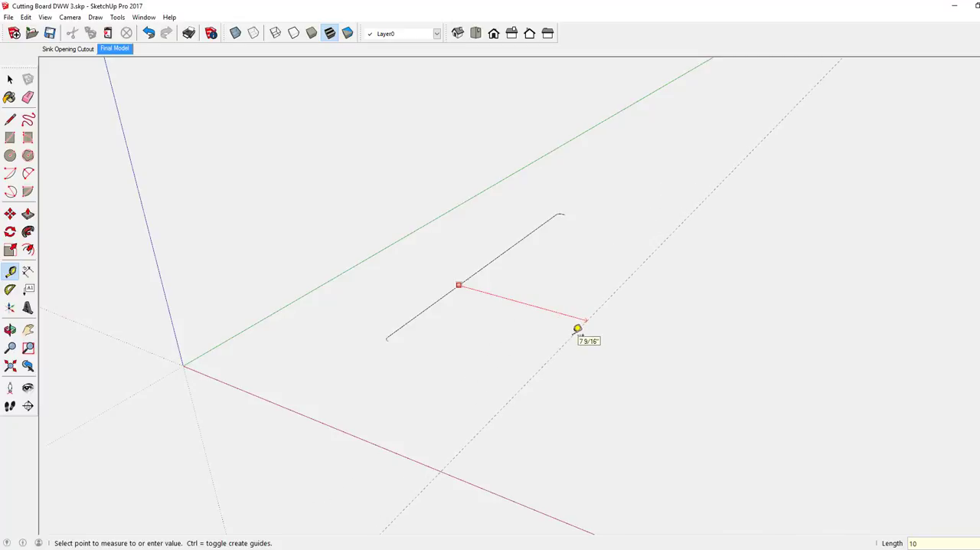
{"action": "type", "text": "10"}
{"action": "key", "text": "Return"}
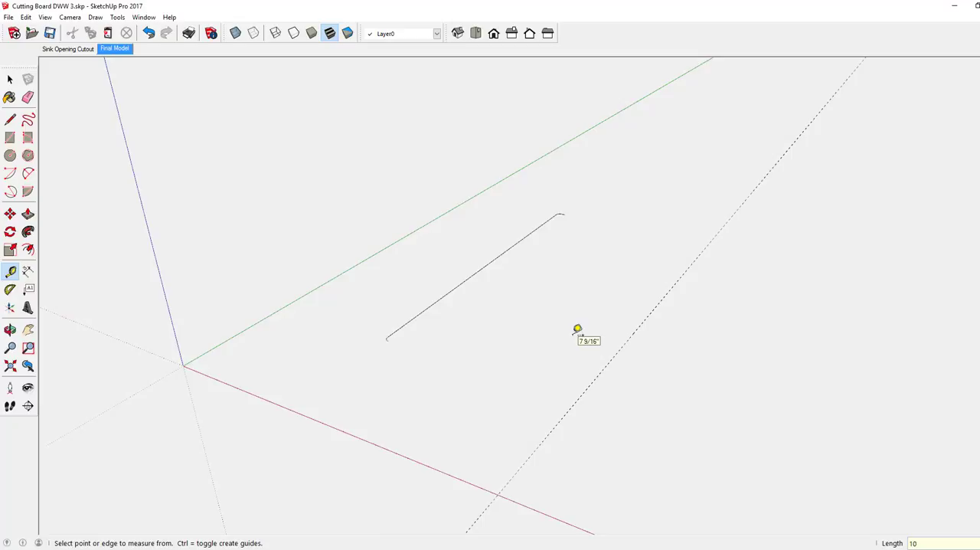
Draw straight lines from both rounded corners out to the 10" guide and along it to close the outline into a face
{"action": "key", "text": "l"}
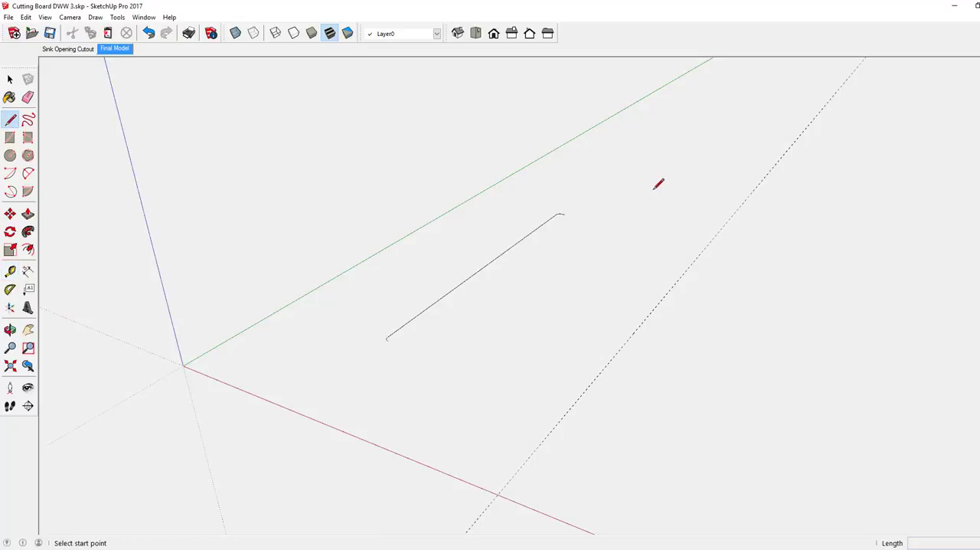
{"action": "left_click", "coordinate": [564, 215]}
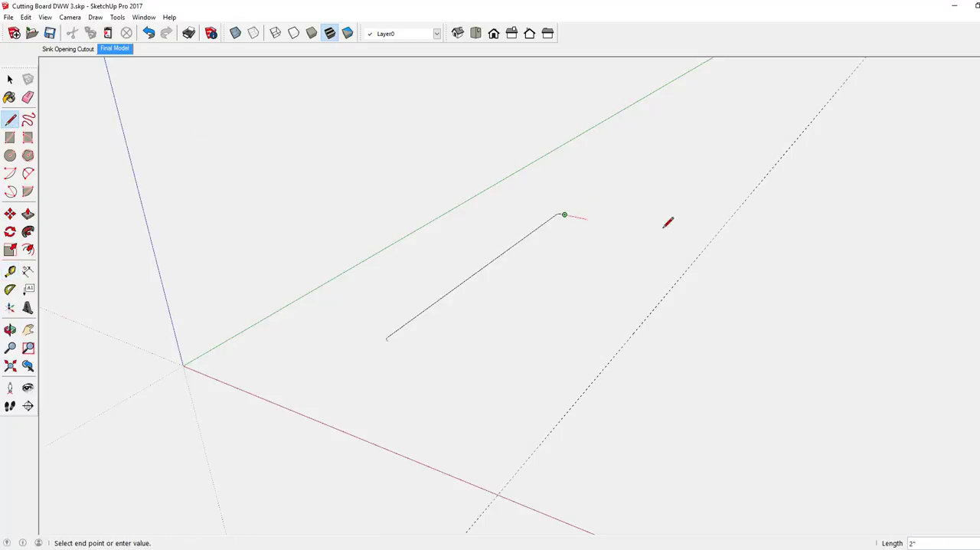
{"action": "left_click", "coordinate": [707, 245]}
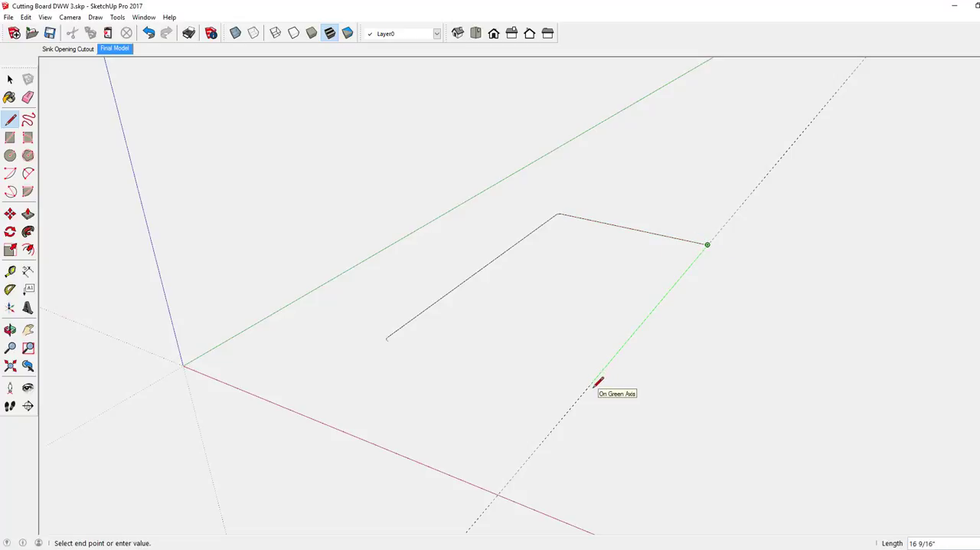
{"action": "key", "text": "shift"}
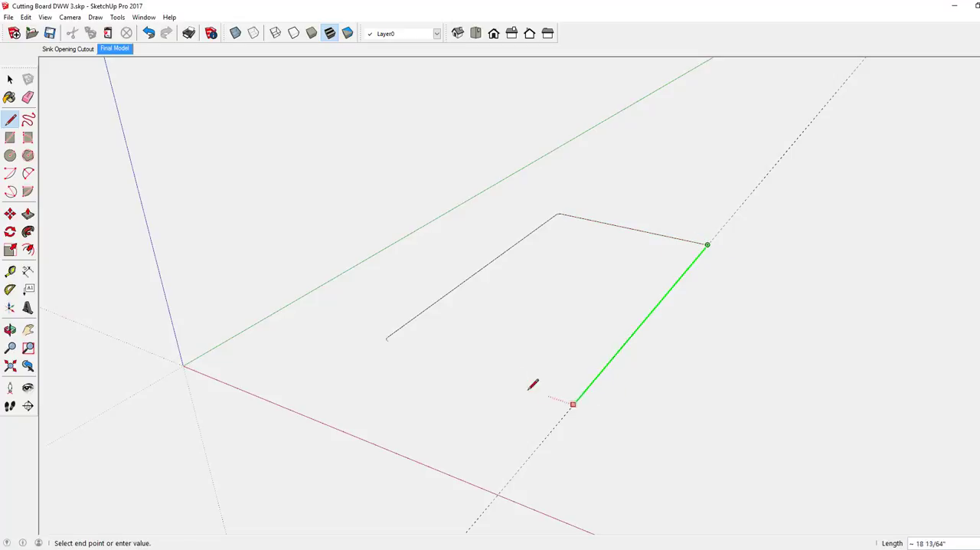
{"action": "left_click", "coordinate": [388, 340]}
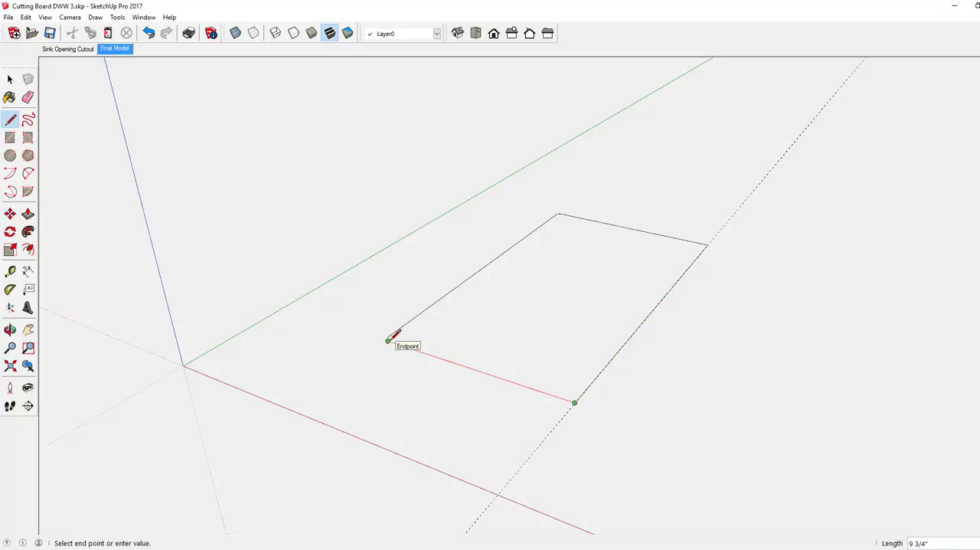
{"action": "left_click", "coordinate": [388, 340]}
Push/Pull the closed face upward 3/8" to form a thin board
{"action": "middle_click_drag", "start_coordinate": [464, 345], "coordinate": [570, 343]}
{"action": "scroll", "coordinate": [596, 338], "scroll_direction": "up", "scroll_amount": 3}
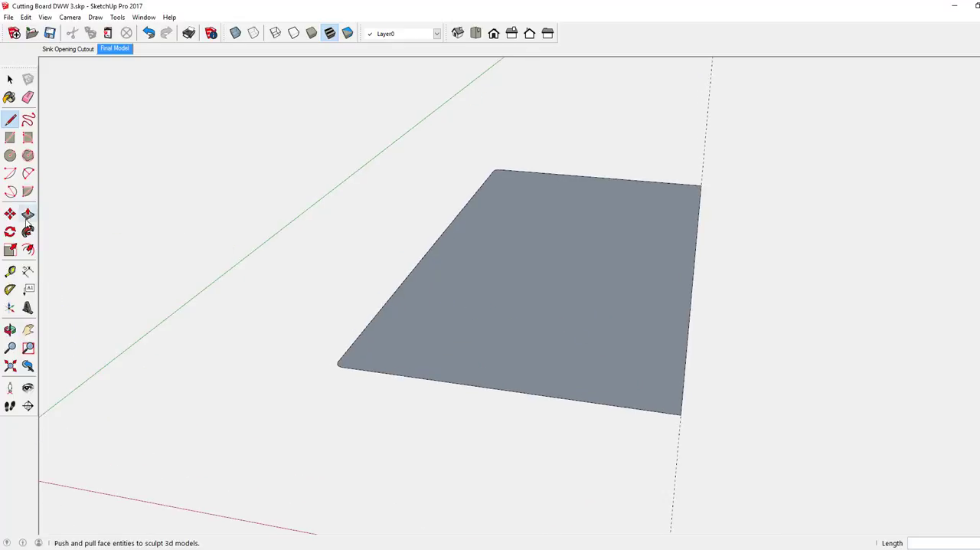
{"action": "left_click", "coordinate": [28, 213]}
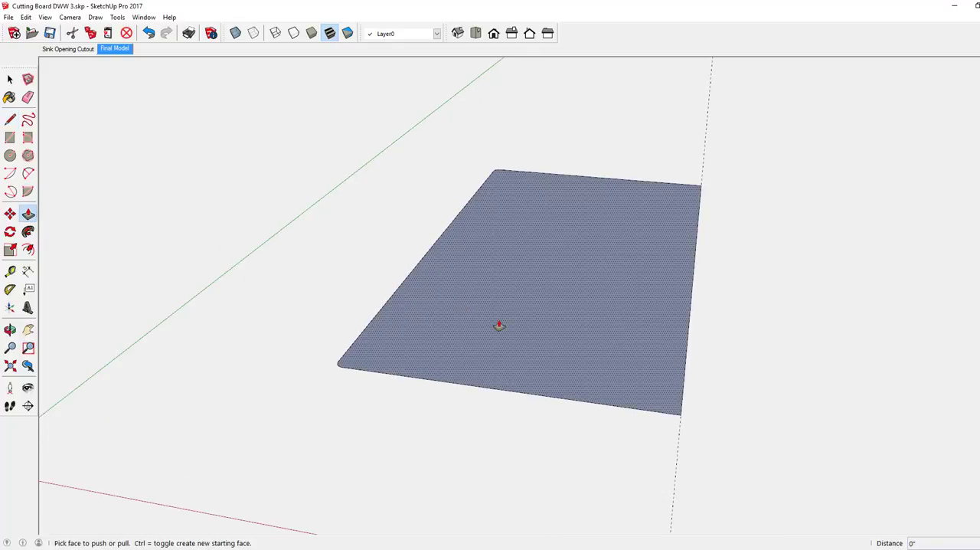
{"action": "left_click", "coordinate": [499, 325]}
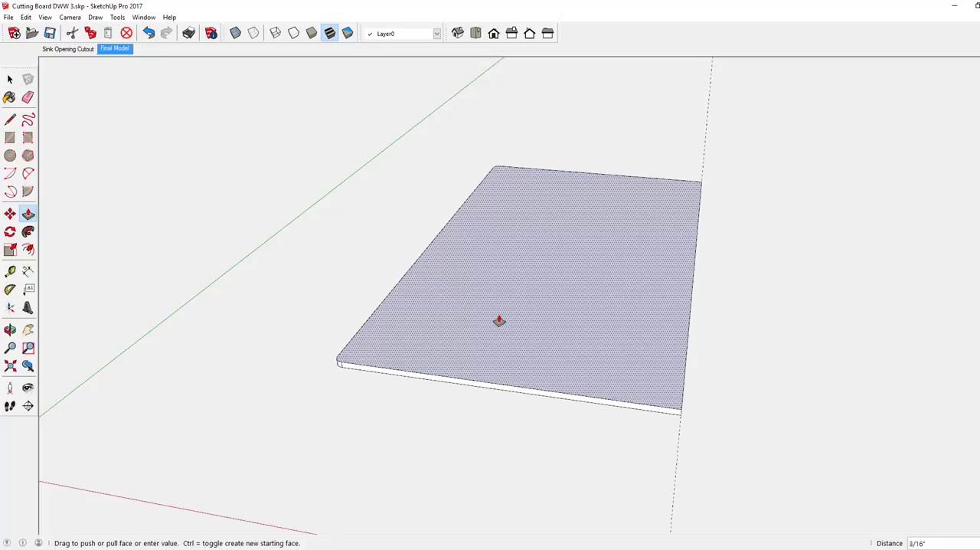
{"action": "left_click_drag", "start_coordinate": [499, 319], "coordinate": [498, 316]}
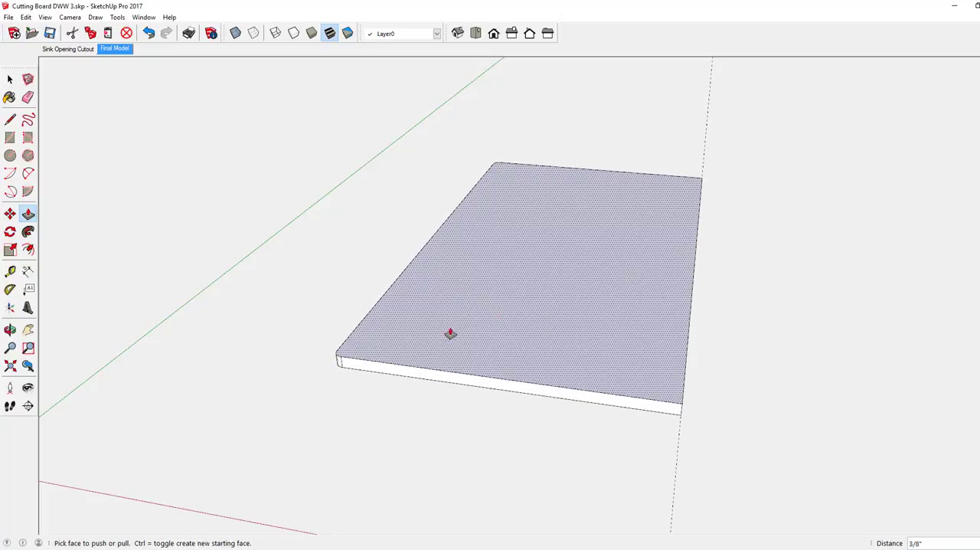
Create a guide line 10 1/4" from the board's square-cornered long top edge, just beyond its rounded end
{"action": "scroll", "coordinate": [460, 341], "scroll_direction": "down", "scroll_amount": 3}
{"action": "middle_click_drag", "start_coordinate": [505, 346], "coordinate": [470, 314]}
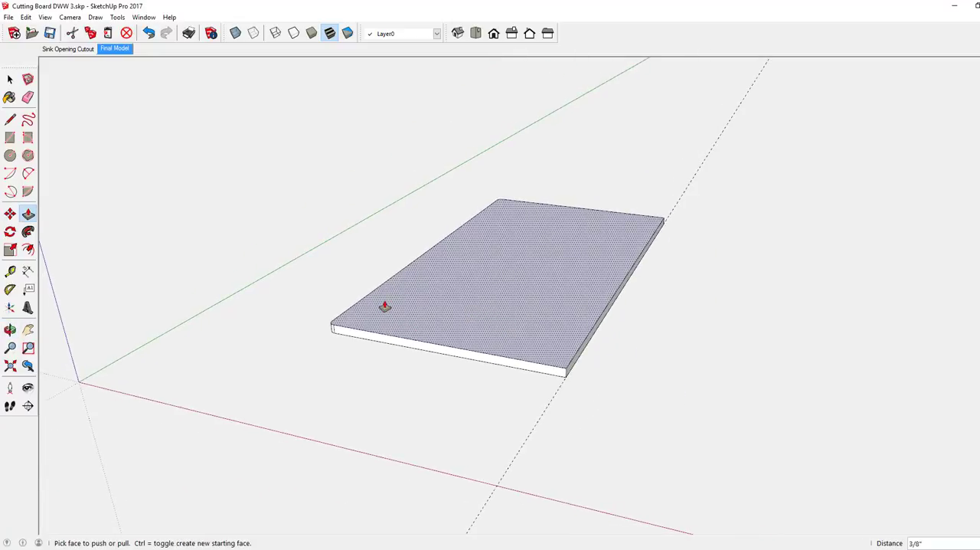
{"action": "scroll", "coordinate": [377, 306], "scroll_direction": "up", "scroll_amount": 3}
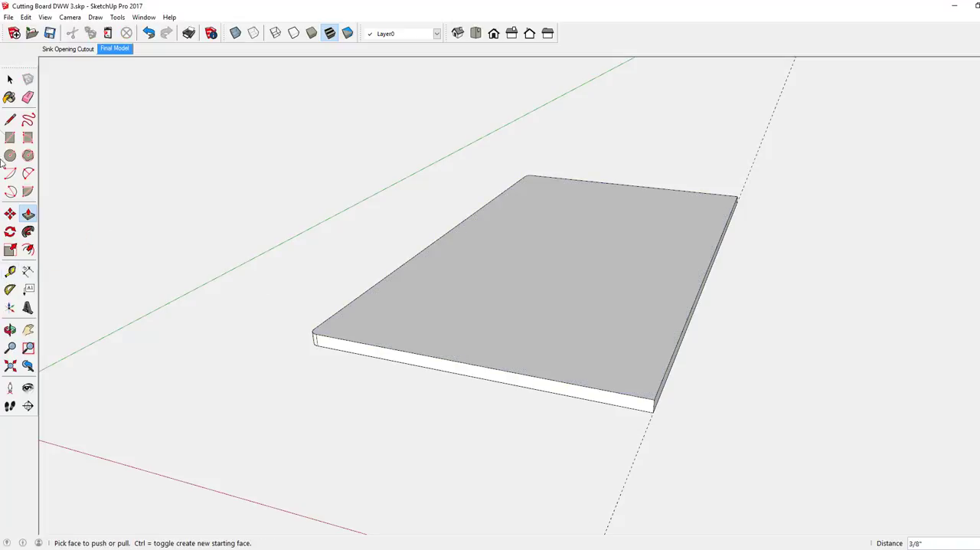
{"action": "left_click", "coordinate": [13, 120]}
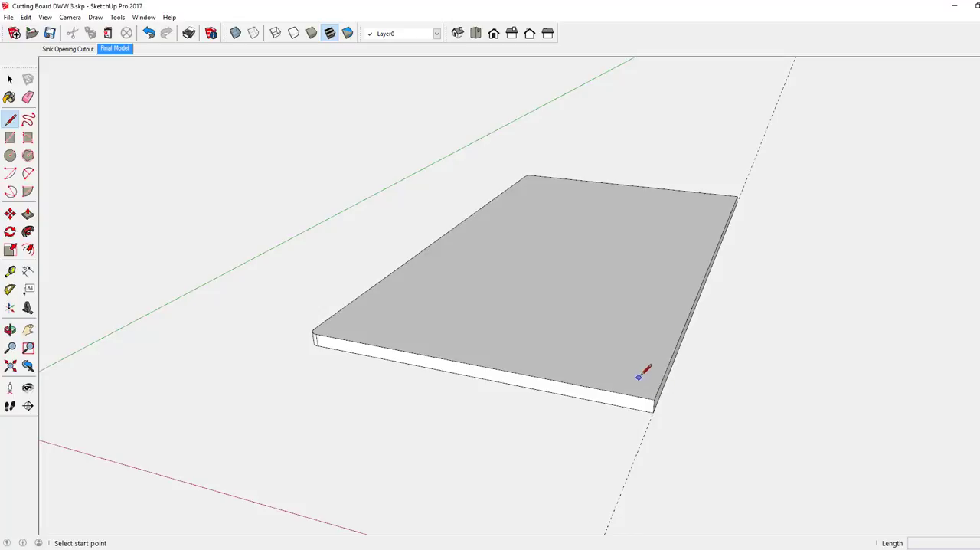
{"action": "left_click", "coordinate": [10, 271]}
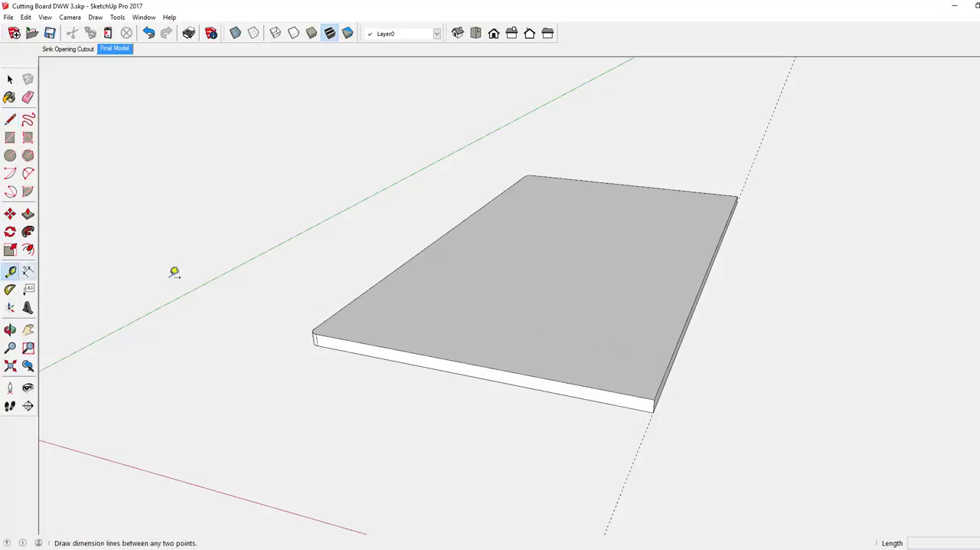
{"action": "left_click", "coordinate": [688, 314]}
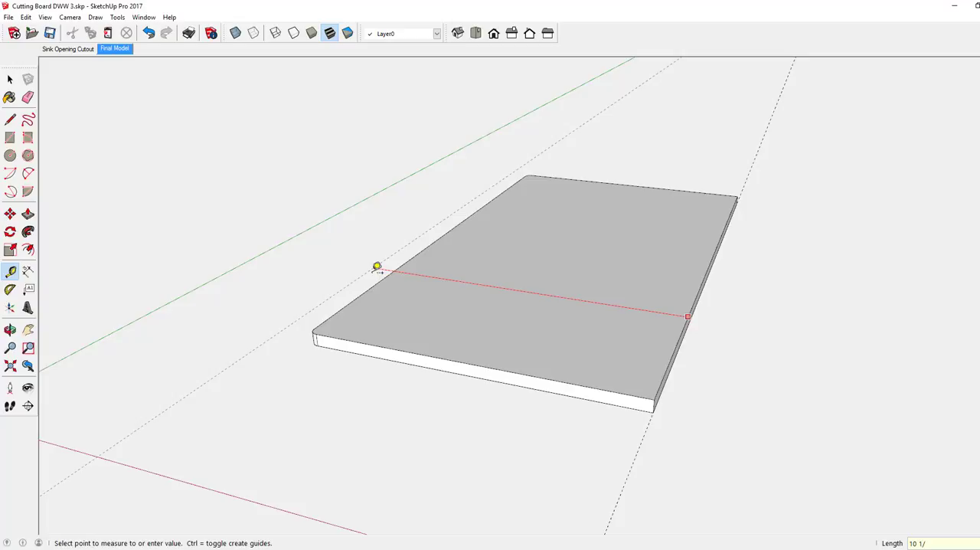
{"action": "left_click", "coordinate": [377, 267]}
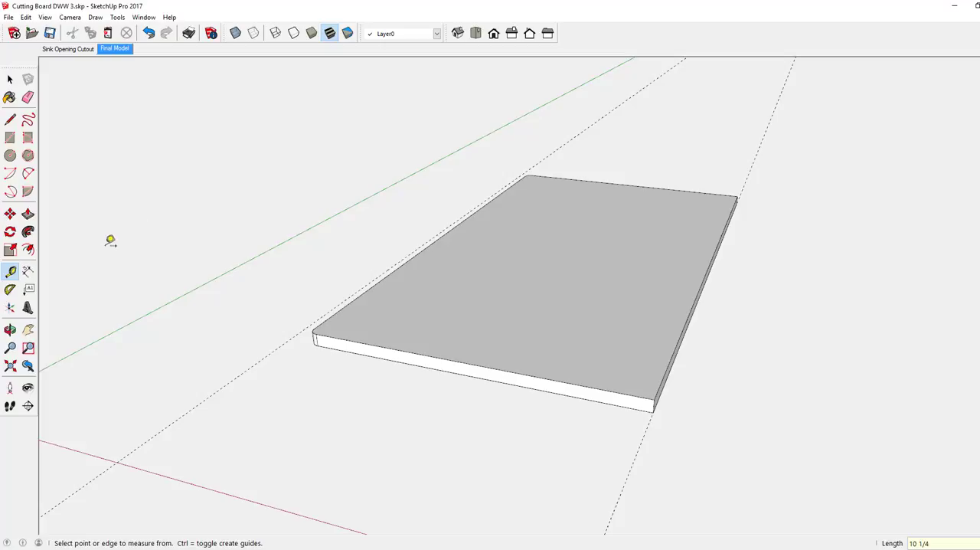
Create guide lines along both short top edges of the board so they cross the 10 1/4" guide
{"action": "left_click", "coordinate": [11, 121]}
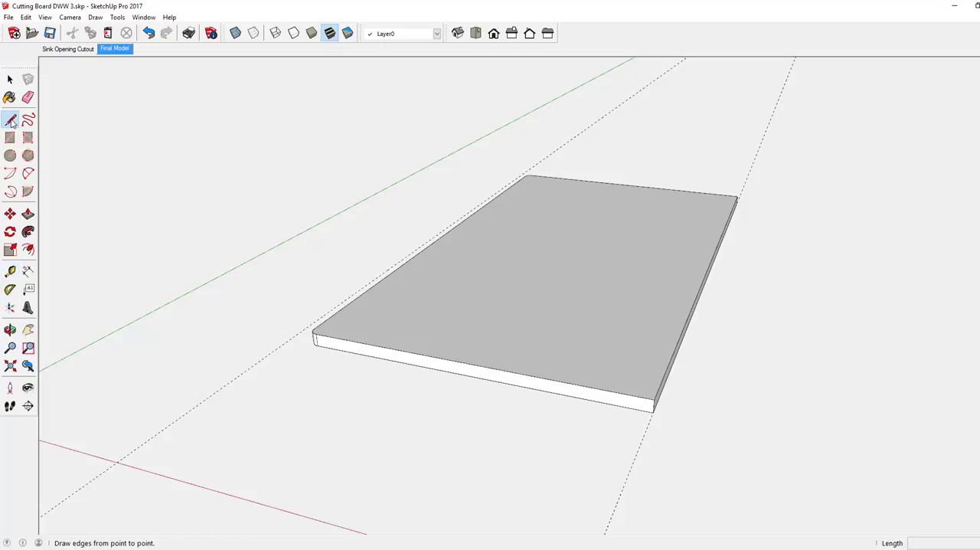
{"action": "left_click", "coordinate": [10, 271]}
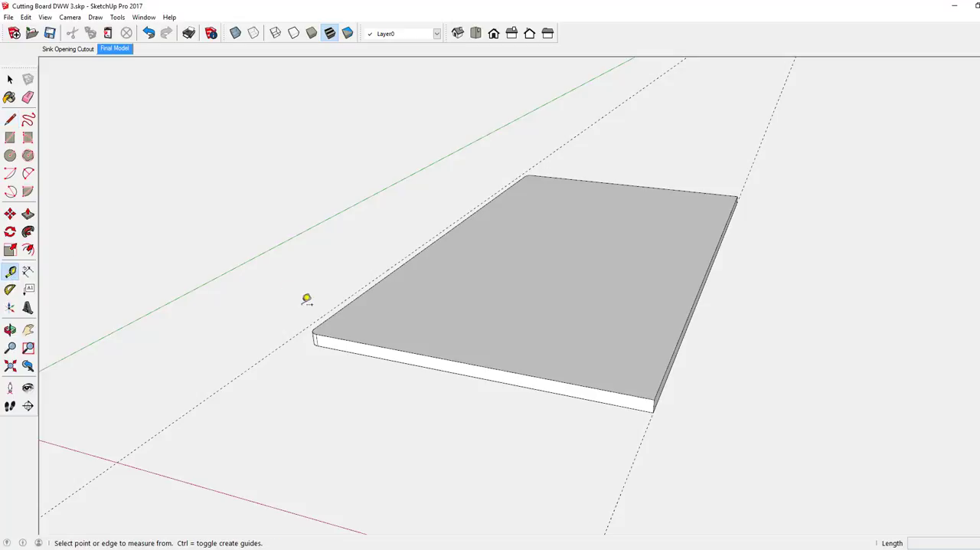
{"action": "double_click", "coordinate": [361, 340]}
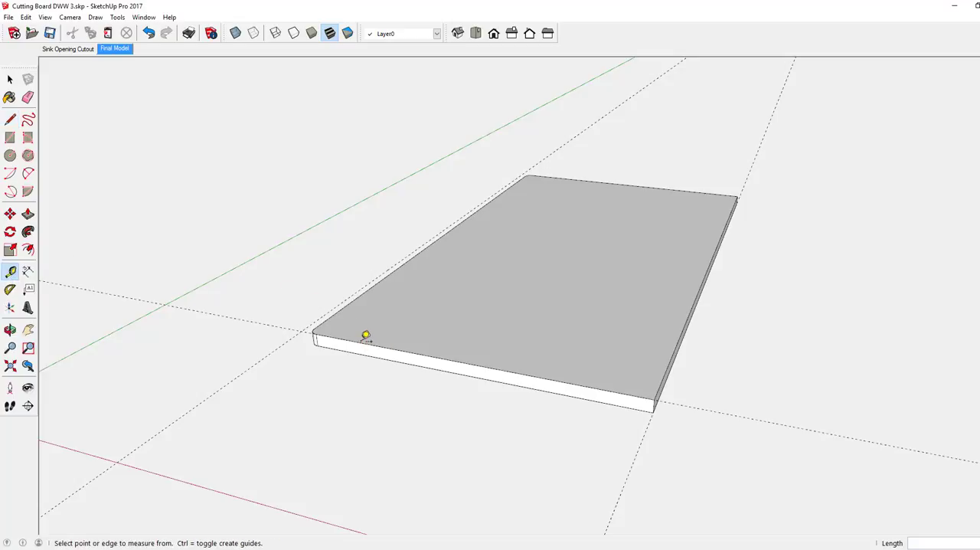
{"action": "double_click", "coordinate": [602, 177]}
Draw the overhang outline on the board's top between the guide intersections, joining it to the short top edges to form a face
{"action": "left_click", "coordinate": [10, 121]}
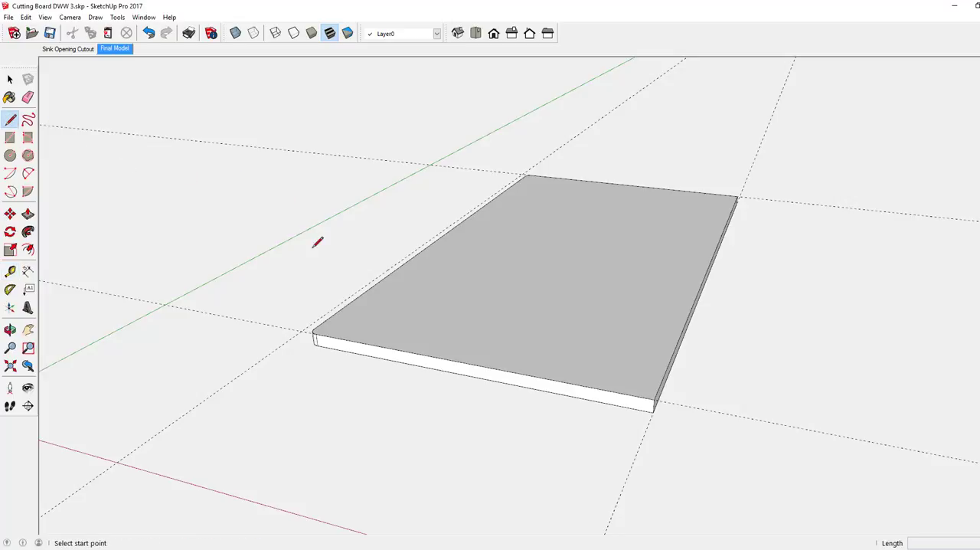
{"action": "left_click", "coordinate": [337, 337]}
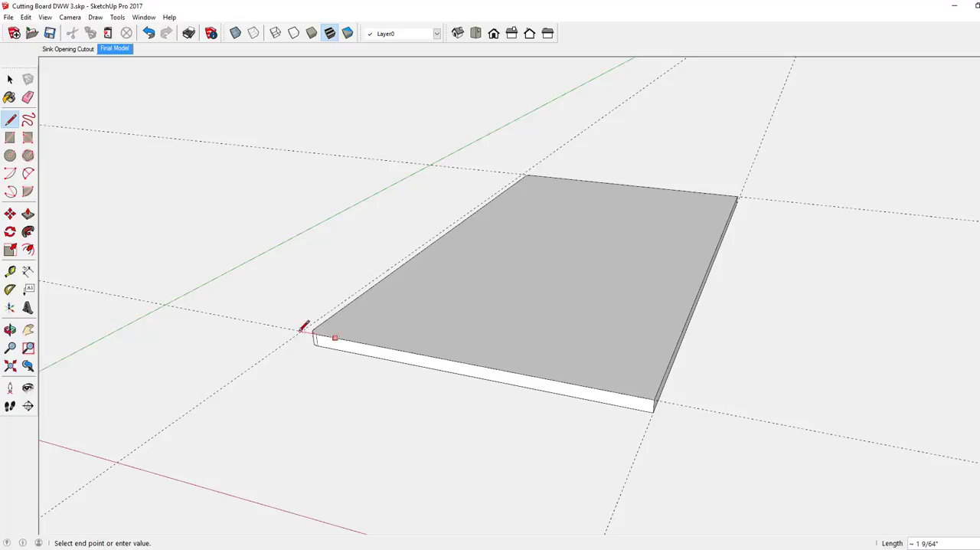
{"action": "left_click", "coordinate": [524, 174]}
{"action": "key", "text": "Escape"}
{"action": "middle_click_drag", "start_coordinate": [473, 227], "coordinate": [479, 280]}
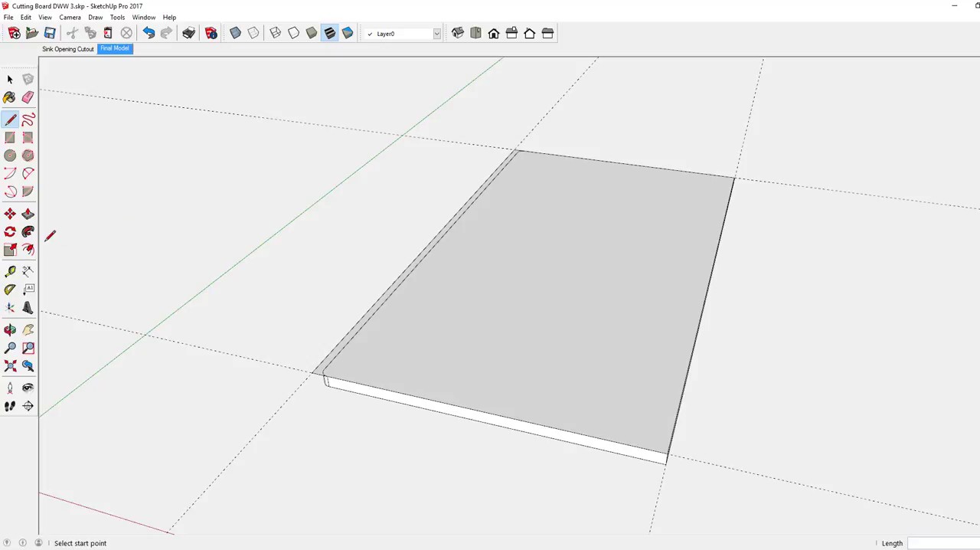
Push/Pull the narrow overhang strip along the board's rounded long side upward 3/8"
{"action": "left_click", "coordinate": [28, 213]}
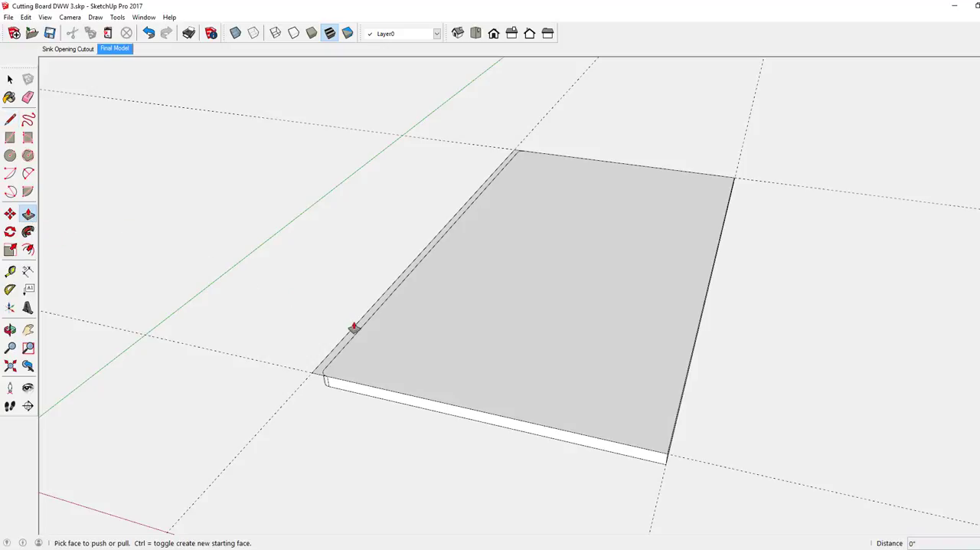
{"action": "left_click", "coordinate": [358, 330]}
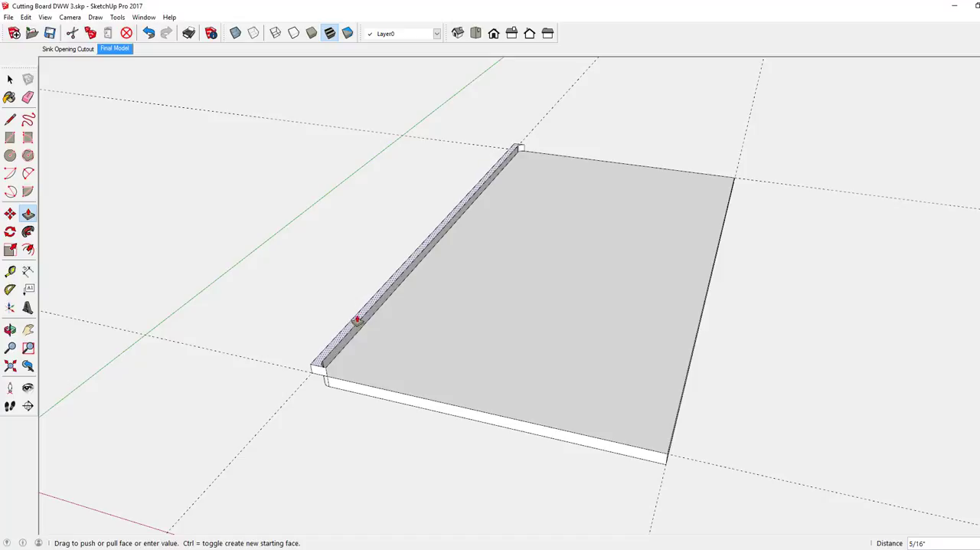
{"action": "left_click", "coordinate": [357, 324]}
Draw lines from the raised strip's inner corners around the board at the strip's height to close an upper top face
{"action": "middle_click_drag", "start_coordinate": [318, 371], "coordinate": [362, 321]}
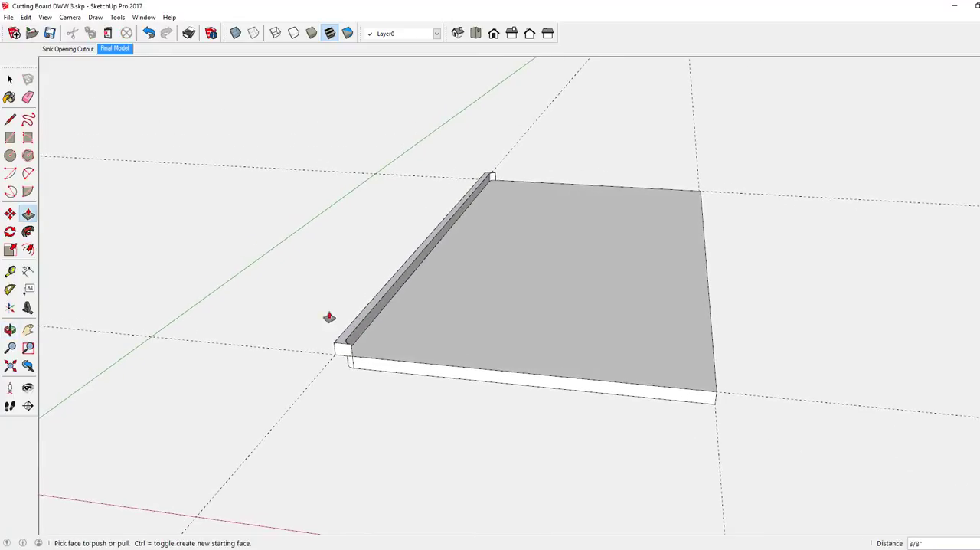
{"action": "left_click", "coordinate": [10, 119]}
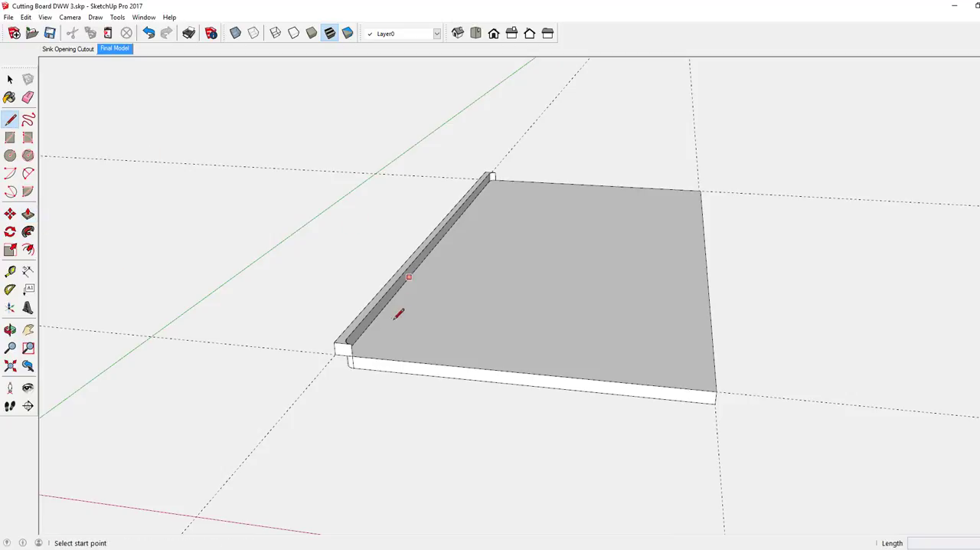
{"action": "left_click", "coordinate": [351, 343]}
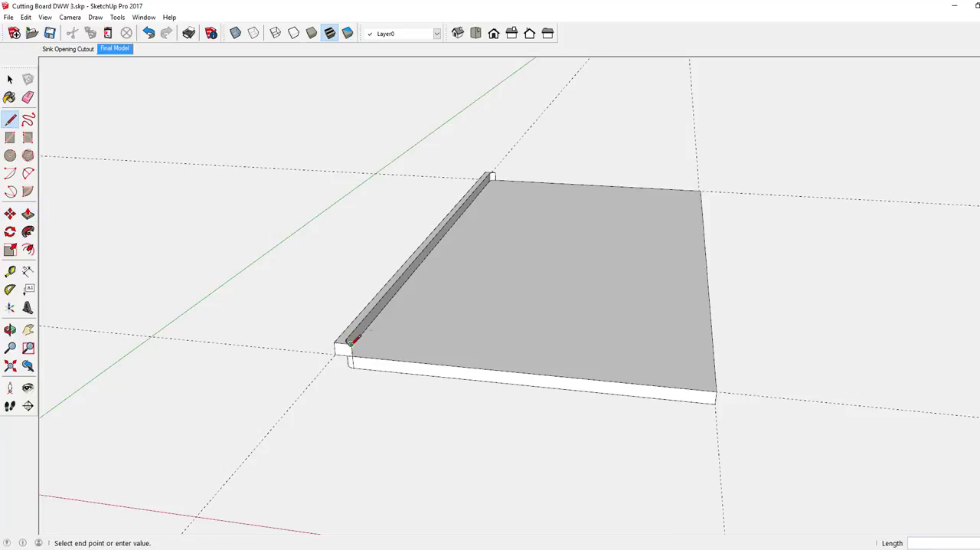
{"action": "left_click", "coordinate": [718, 378]}
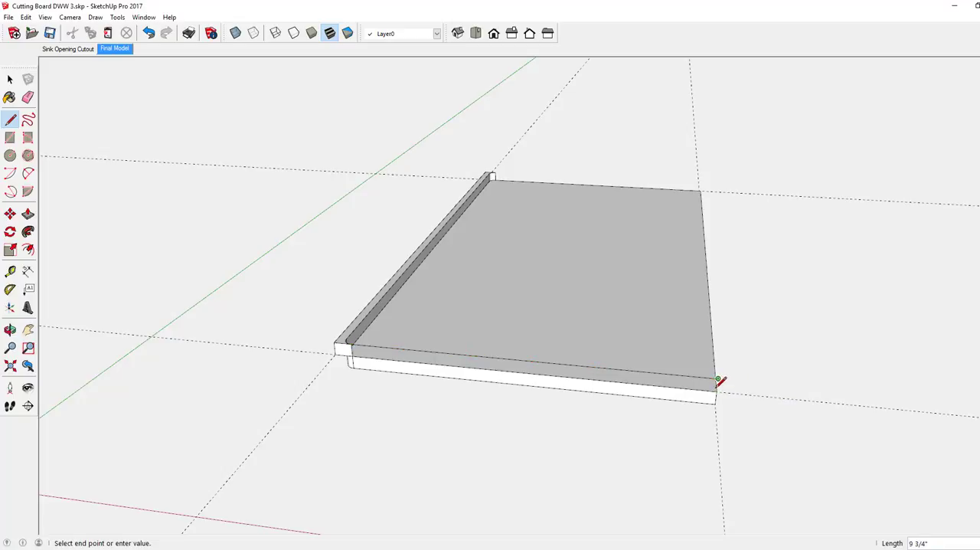
{"action": "left_click", "coordinate": [701, 183]}
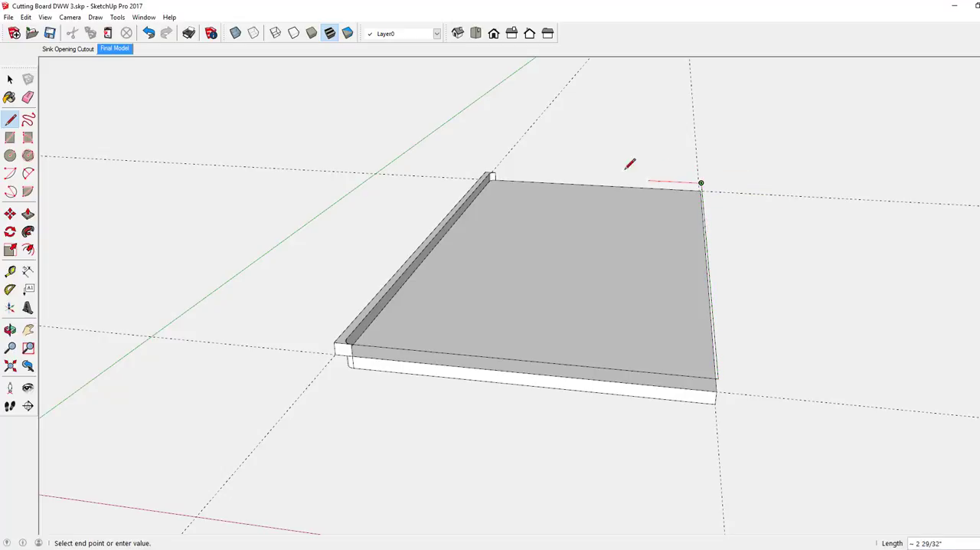
{"action": "left_click", "coordinate": [496, 172]}
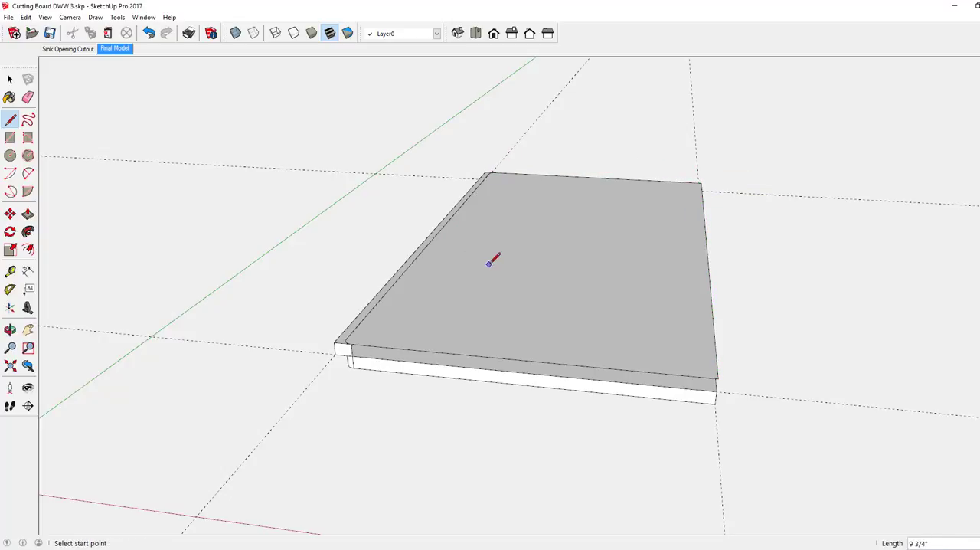
Erase the seam line between the overhang strip and the new top face
{"action": "mouse_move", "coordinate": [494, 258]}
{"action": "middle_mouse_down"}
{"action": "mouse_move", "coordinate": [464, 260]}
{"action": "mouse_move", "coordinate": [469, 285]}
{"action": "middle_mouse_up"}
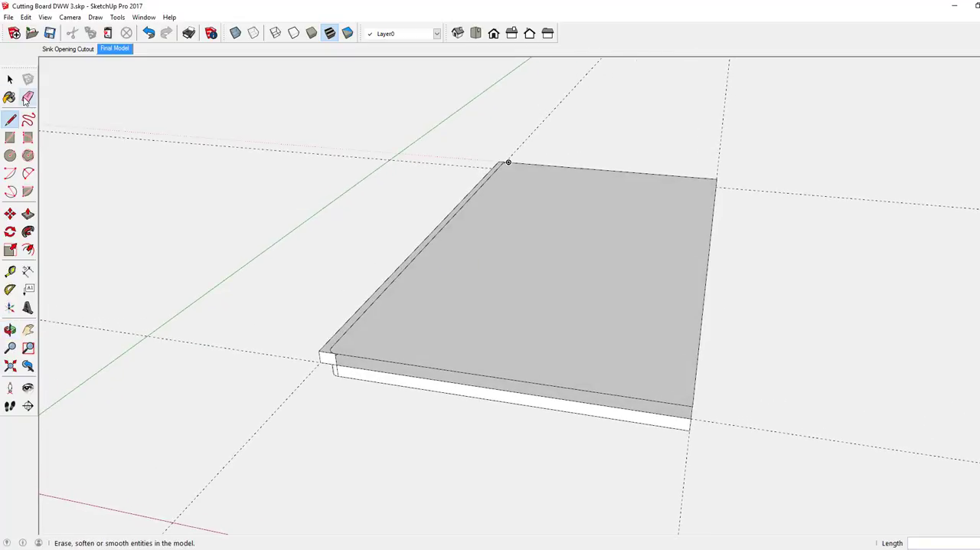
{"action": "left_click", "coordinate": [28, 98]}
{"action": "scroll", "coordinate": [405, 273], "scroll_direction": "up", "scroll_amount": 3}
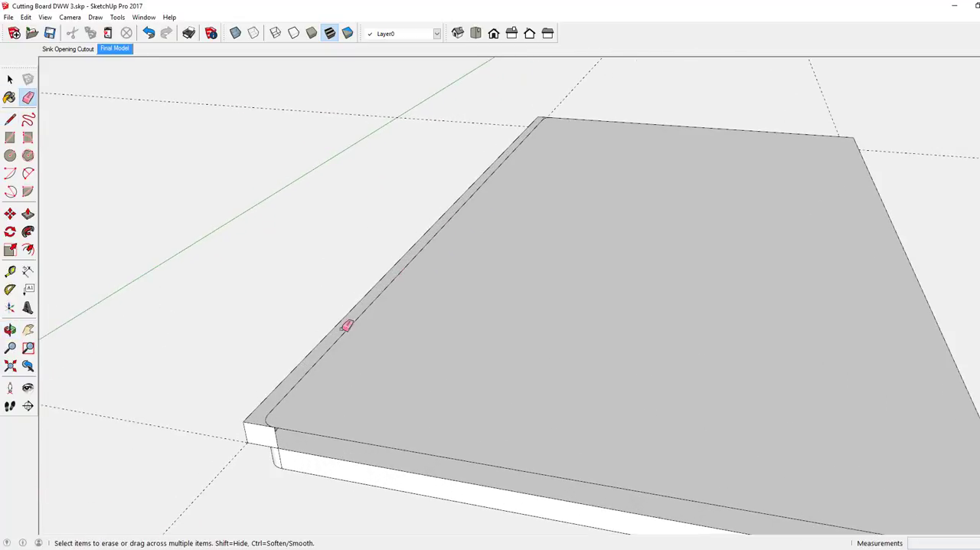
{"action": "left_click", "coordinate": [310, 371]}
{"action": "scroll", "coordinate": [437, 301], "scroll_direction": "down", "scroll_amount": 3}
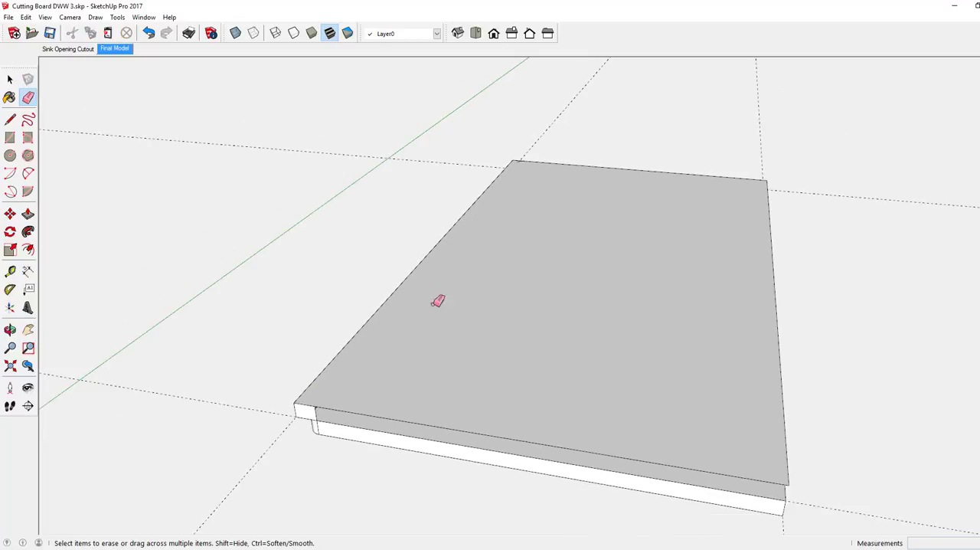
Erase the guide lines along the board's two long sides and its far short side
{"action": "scroll", "coordinate": [524, 159], "scroll_direction": "up", "scroll_amount": 3}
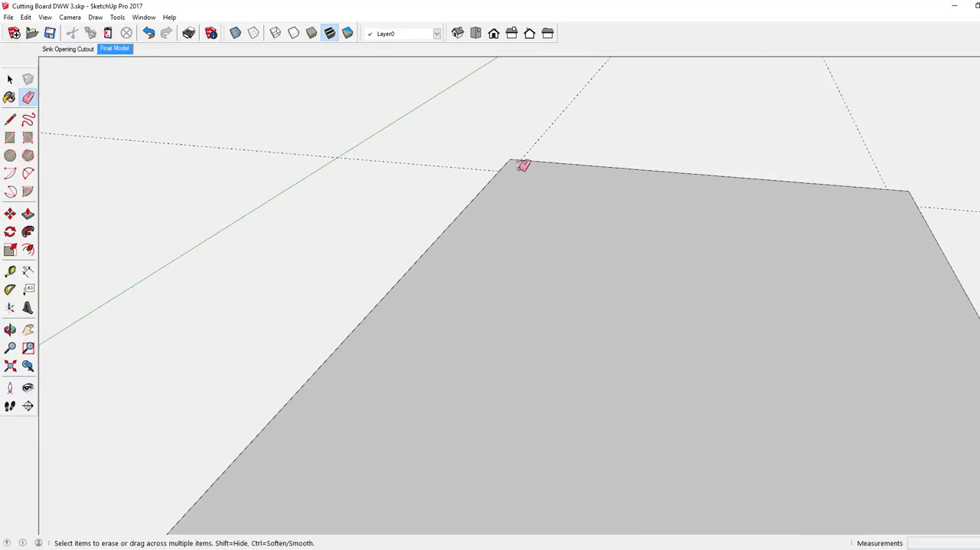
{"action": "scroll", "coordinate": [523, 161], "scroll_direction": "up", "scroll_amount": 1}
{"action": "scroll", "coordinate": [524, 163], "scroll_direction": "up", "scroll_amount": 2}
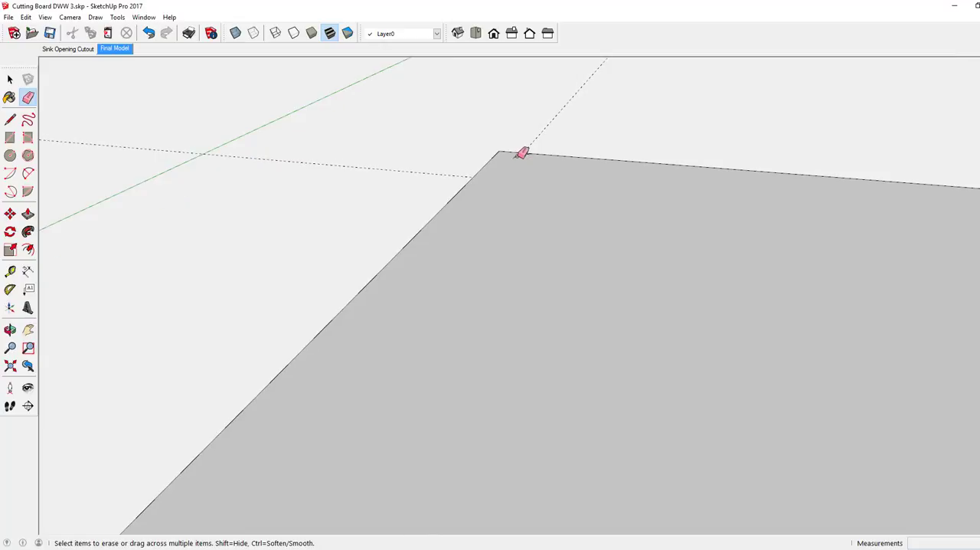
{"action": "left_click", "coordinate": [454, 173]}
{"action": "scroll", "coordinate": [506, 199], "scroll_direction": "down", "scroll_amount": 5}
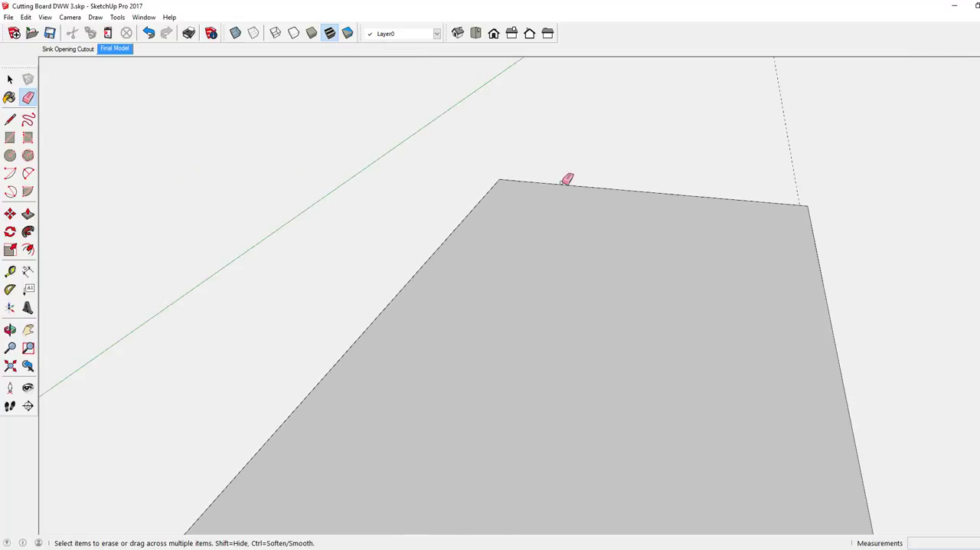
{"action": "left_click", "coordinate": [794, 141]}
{"action": "scroll", "coordinate": [521, 199], "scroll_direction": "down", "scroll_amount": 3}
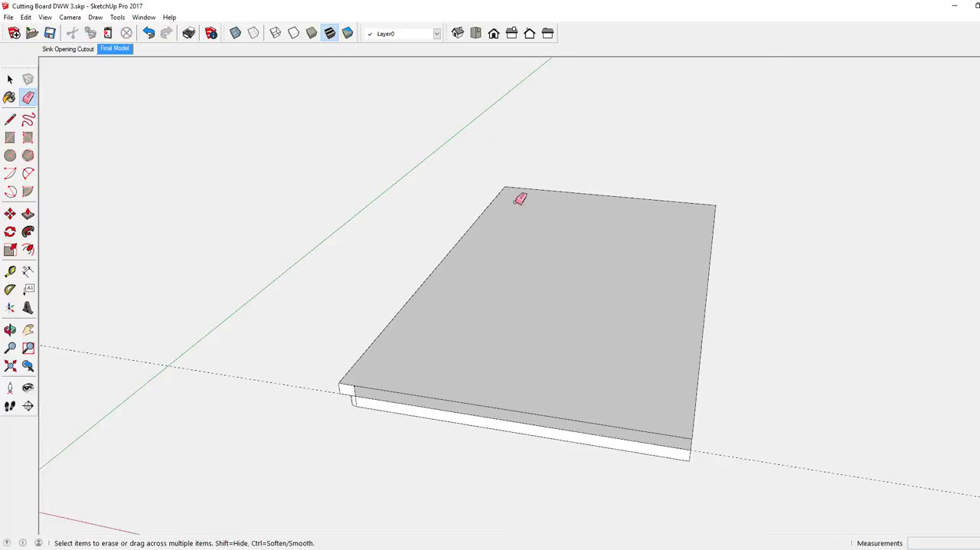
Draw vertical lines joining the upper layer's square corners to the lower board, closing the open short and long sides
{"action": "scroll", "coordinate": [520, 199], "scroll_direction": "down", "scroll_amount": 2}
{"action": "mouse_move", "coordinate": [475, 291]}
{"action": "middle_mouse_down"}
{"action": "mouse_move", "coordinate": [490, 245]}
{"action": "mouse_move", "coordinate": [368, 234]}
{"action": "middle_mouse_up"}
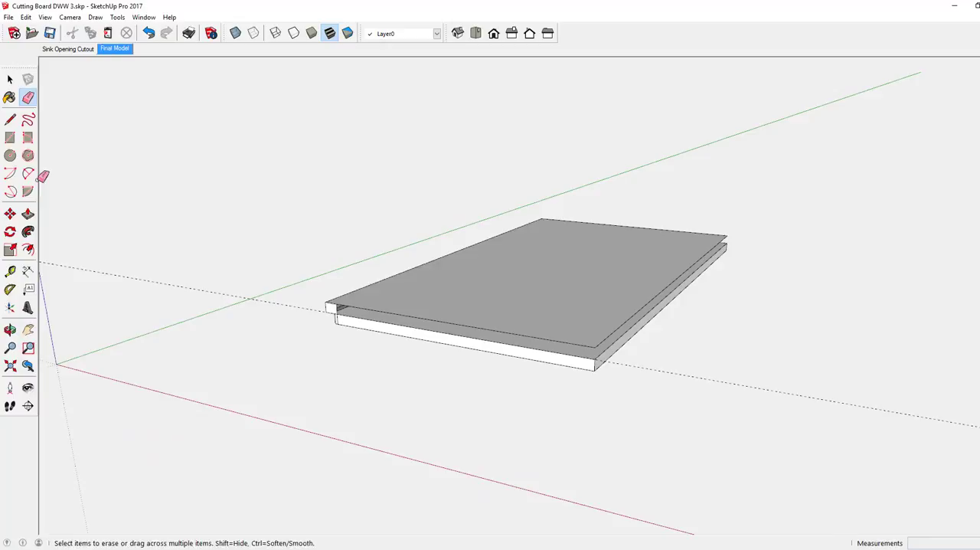
{"action": "left_click", "coordinate": [10, 119]}
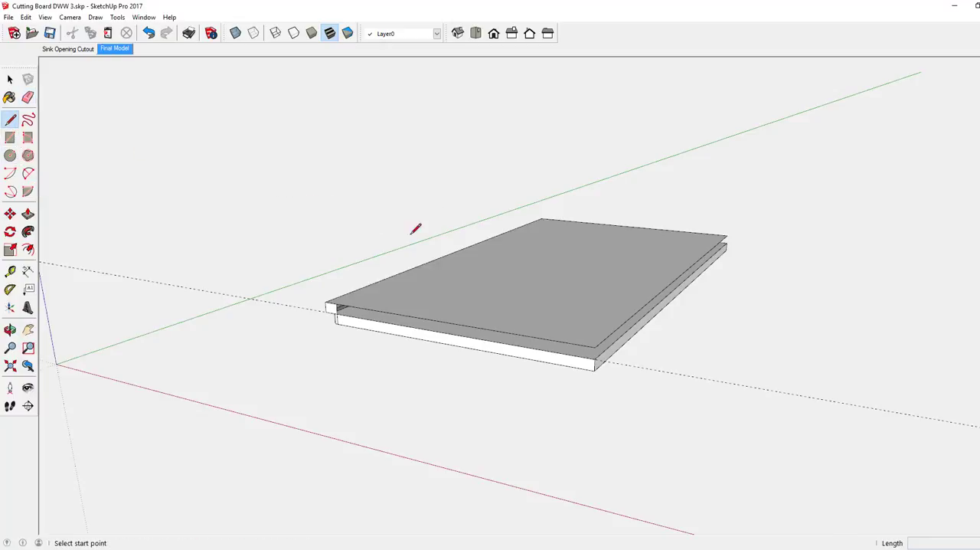
{"action": "left_click", "coordinate": [595, 346]}
{"action": "left_click", "coordinate": [595, 358]}
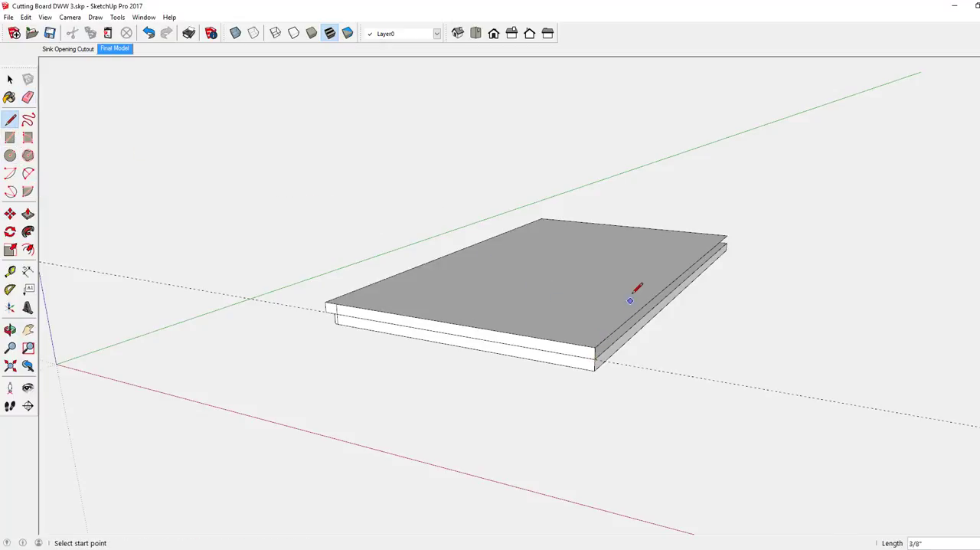
{"action": "middle_click_drag", "start_coordinate": [636, 286], "coordinate": [418, 298]}
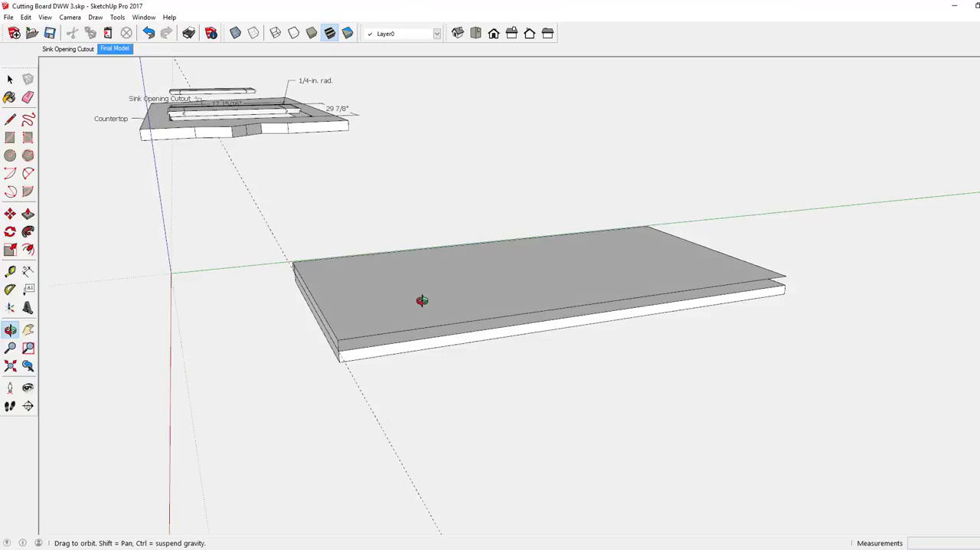
{"action": "left_click", "coordinate": [786, 276]}
{"action": "left_click", "coordinate": [786, 287]}
Erase the seam between the layers on the square-cornered long side and the last guide along the near short edge
{"action": "middle_click_drag", "start_coordinate": [428, 303], "coordinate": [183, 215]}
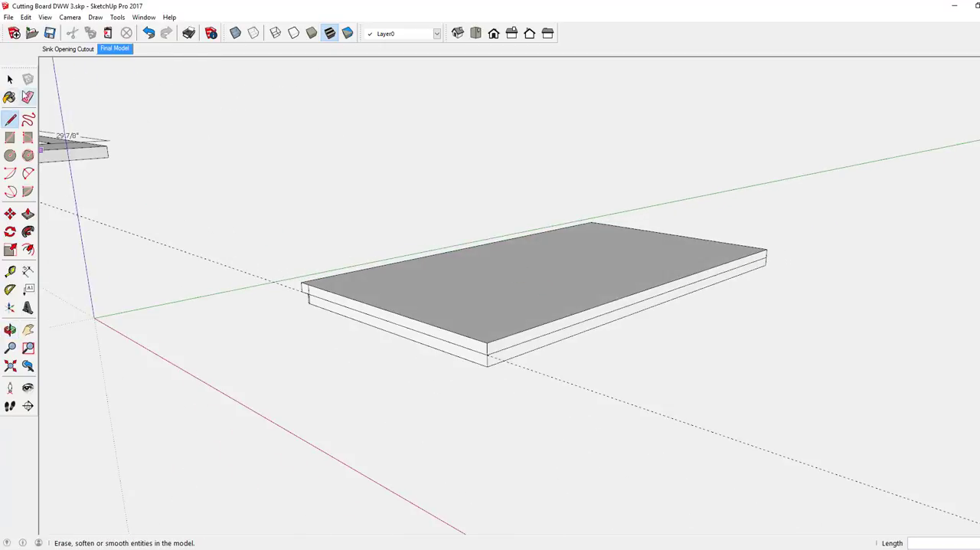
{"action": "left_click", "coordinate": [28, 98]}
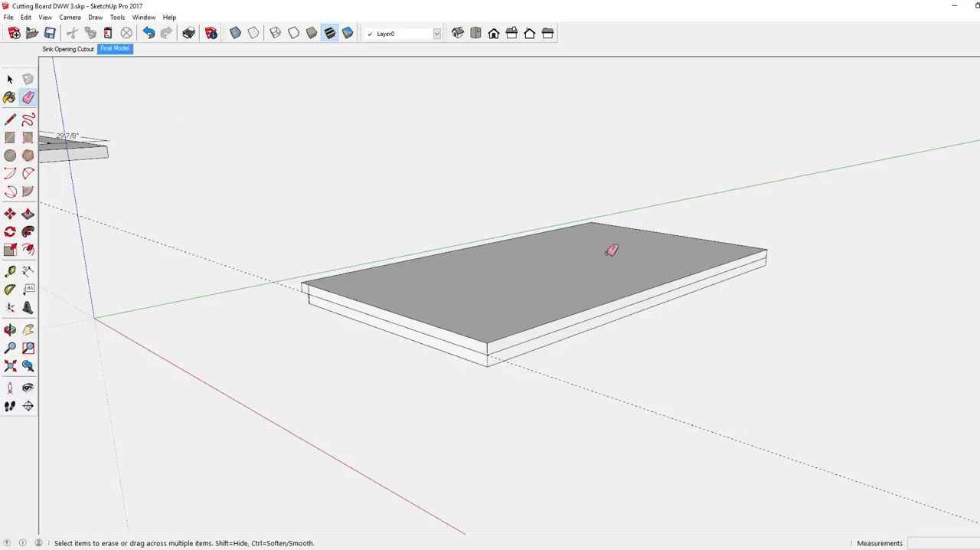
{"action": "left_click", "coordinate": [617, 307]}
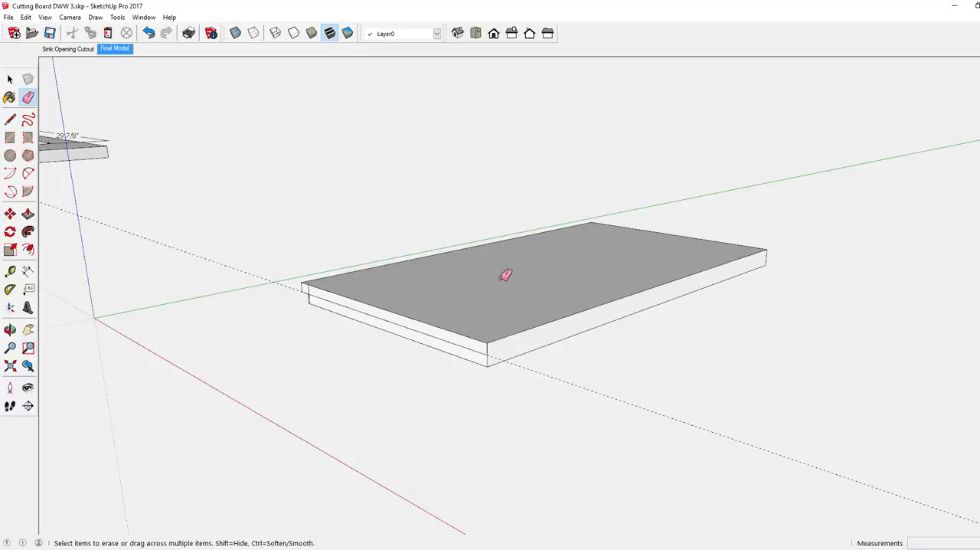
{"action": "mouse_move", "coordinate": [503, 273]}
{"action": "middle_mouse_down"}
{"action": "mouse_move", "coordinate": [536, 271]}
{"action": "mouse_move", "coordinate": [727, 330]}
{"action": "middle_mouse_up"}
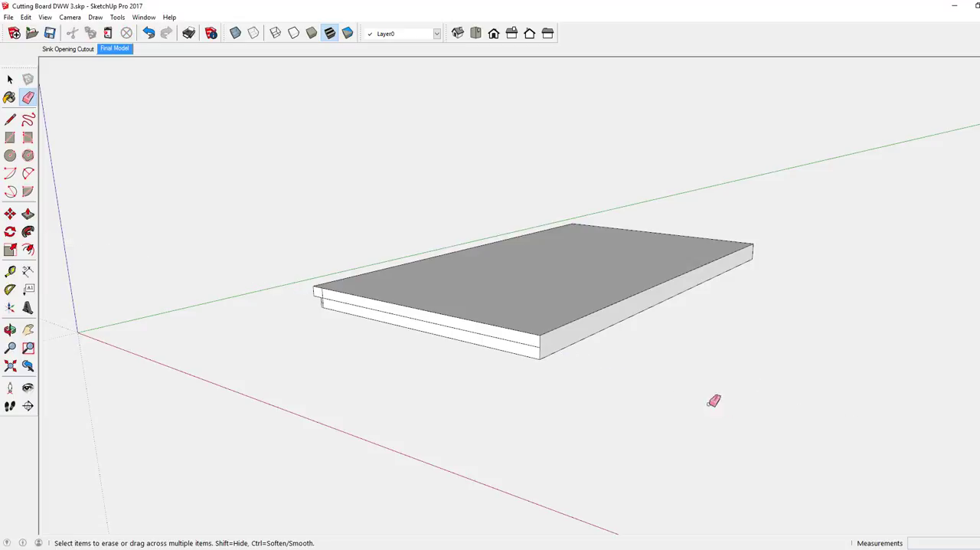
{"action": "middle_click_drag", "start_coordinate": [486, 286], "coordinate": [523, 300]}
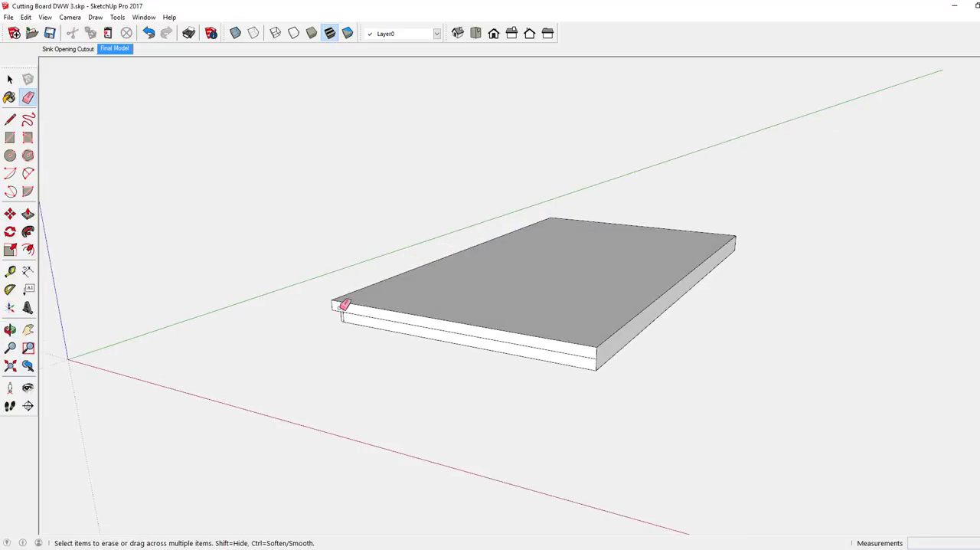
Turn on X-ray display and erase the leftover vertical edge in the upper layer above the near rounded corner
{"action": "scroll", "coordinate": [341, 304], "scroll_direction": "up", "scroll_amount": 4}
{"action": "scroll", "coordinate": [342, 307], "scroll_direction": "up", "scroll_amount": 2}
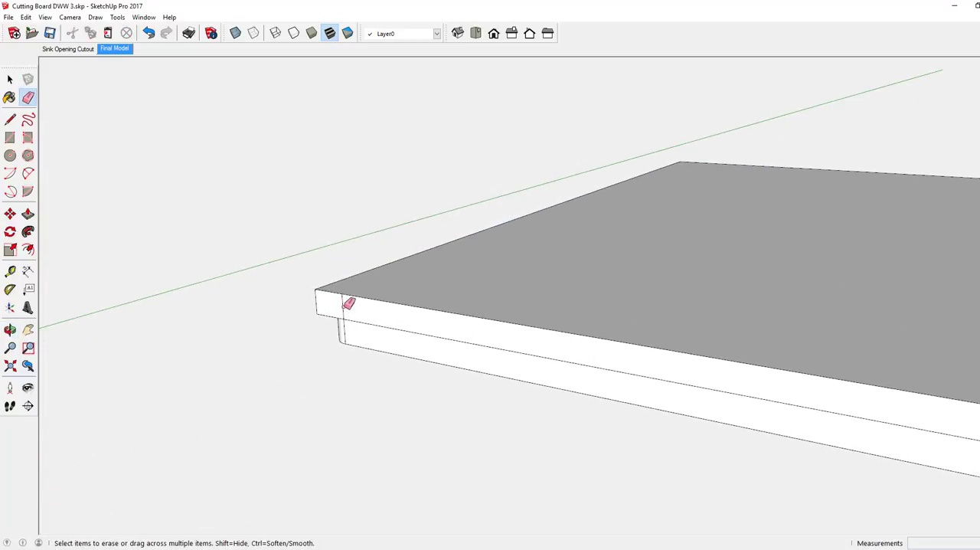
{"action": "left_click", "coordinate": [235, 33]}
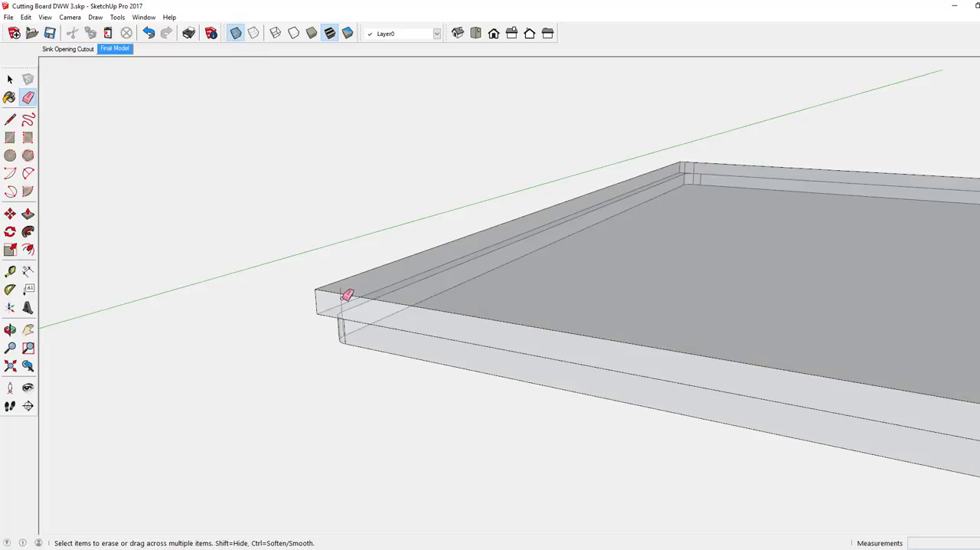
{"action": "middle_click_drag", "start_coordinate": [409, 281], "coordinate": [413, 281]}
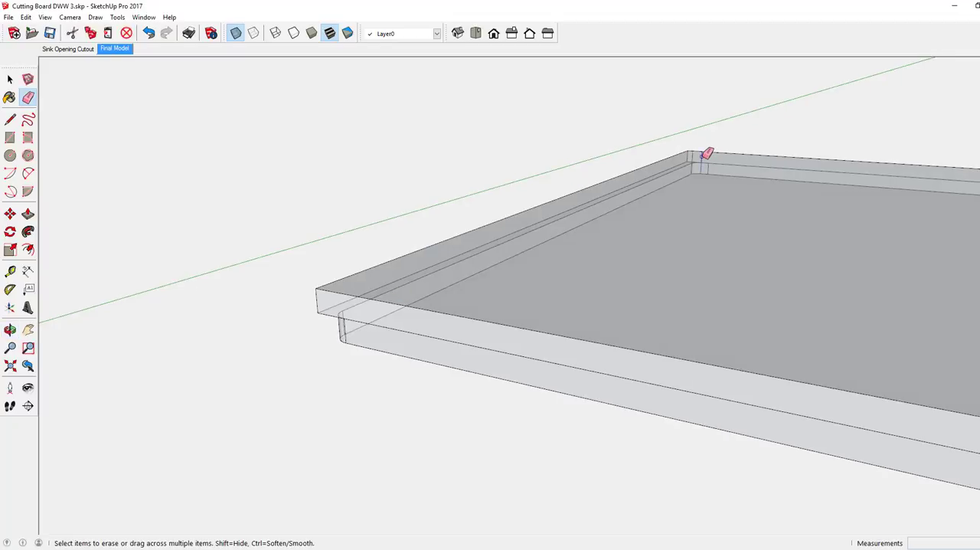
Erase the leftover vertical edges around the board's far rounded corner
{"action": "scroll", "coordinate": [709, 152], "scroll_direction": "up", "scroll_amount": 3}
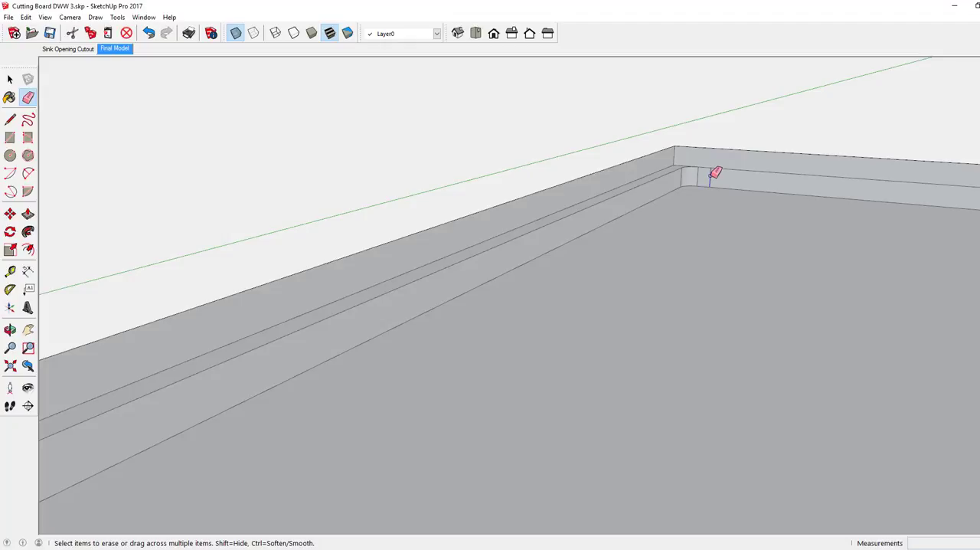
{"action": "scroll", "coordinate": [614, 186], "scroll_direction": "down", "scroll_amount": 4}
{"action": "scroll", "coordinate": [614, 185], "scroll_direction": "down", "scroll_amount": 3}
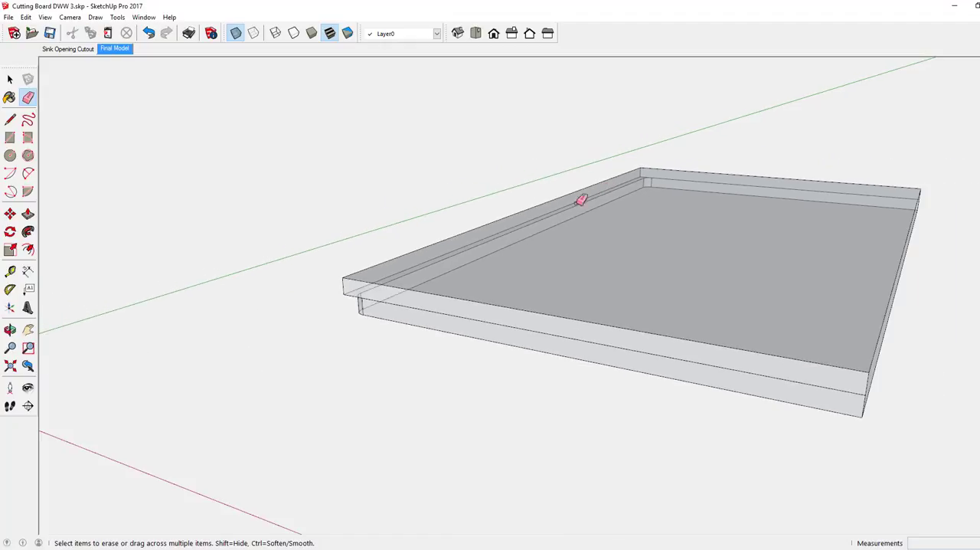
{"action": "mouse_move", "coordinate": [503, 228]}
{"action": "middle_mouse_down"}
{"action": "mouse_move", "coordinate": [483, 223]}
{"action": "mouse_move", "coordinate": [495, 218]}
{"action": "middle_mouse_up"}
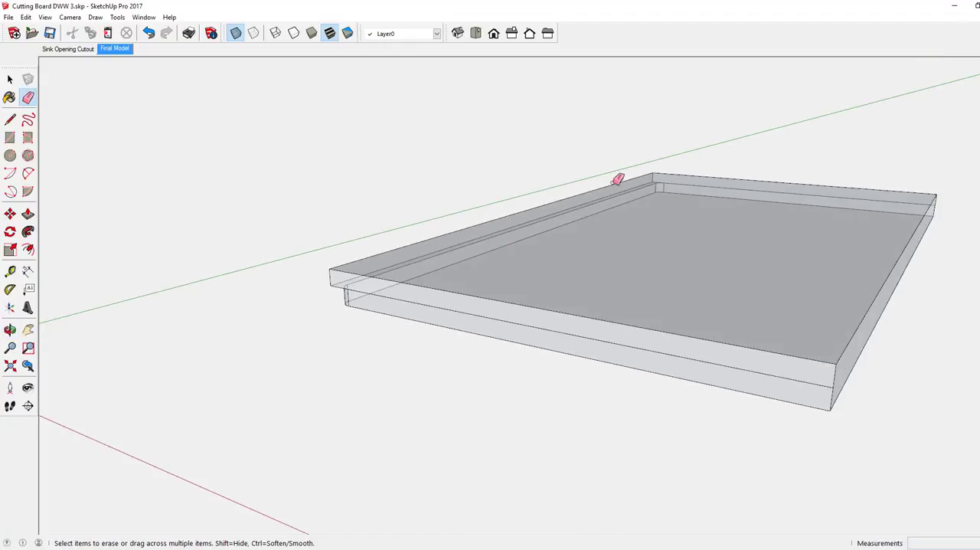
{"action": "scroll", "coordinate": [667, 182], "scroll_direction": "up", "scroll_amount": 5}
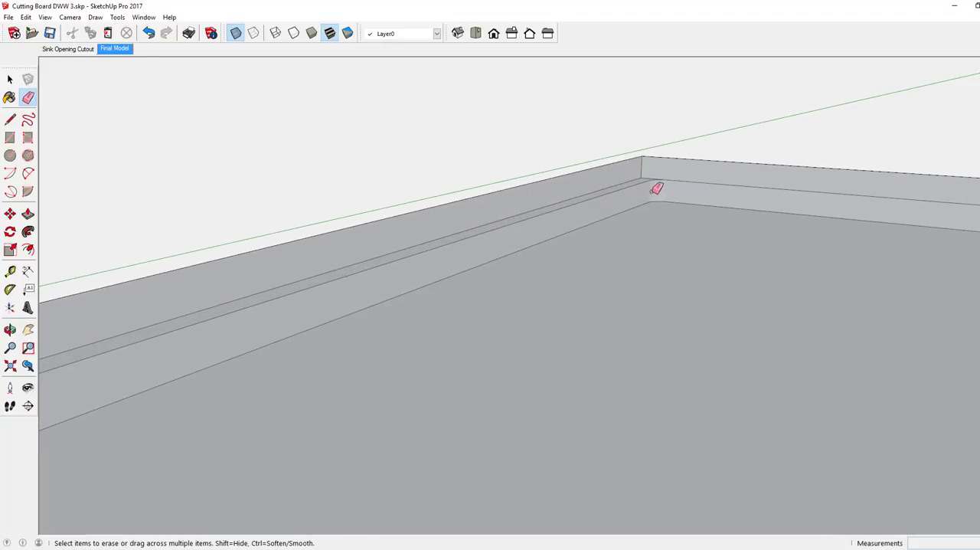
{"action": "scroll", "coordinate": [657, 188], "scroll_direction": "down", "scroll_amount": 10}
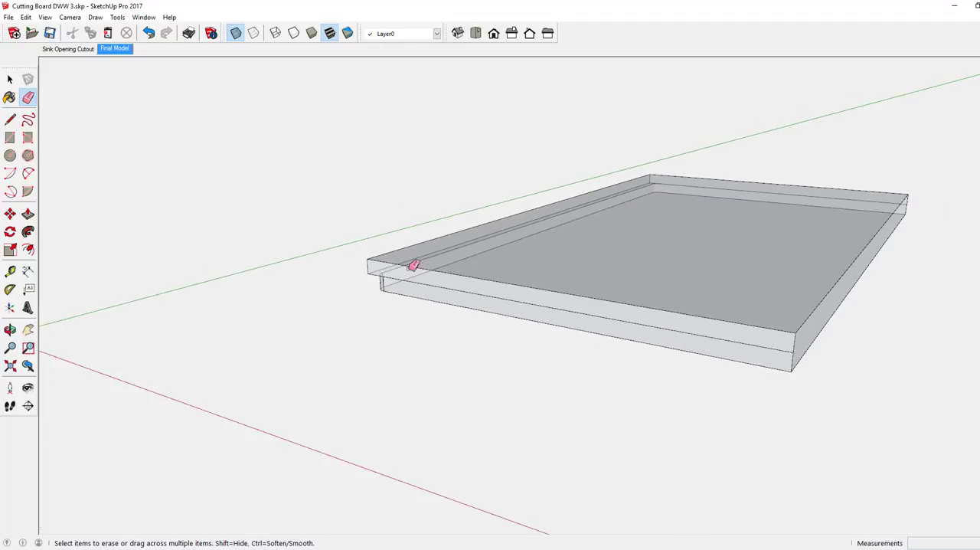
Try to erase the vertical edge at the lower board's rounded corner beneath the overhang, and undo the erasure
{"action": "middle_click_drag", "start_coordinate": [412, 267], "coordinate": [475, 282]}
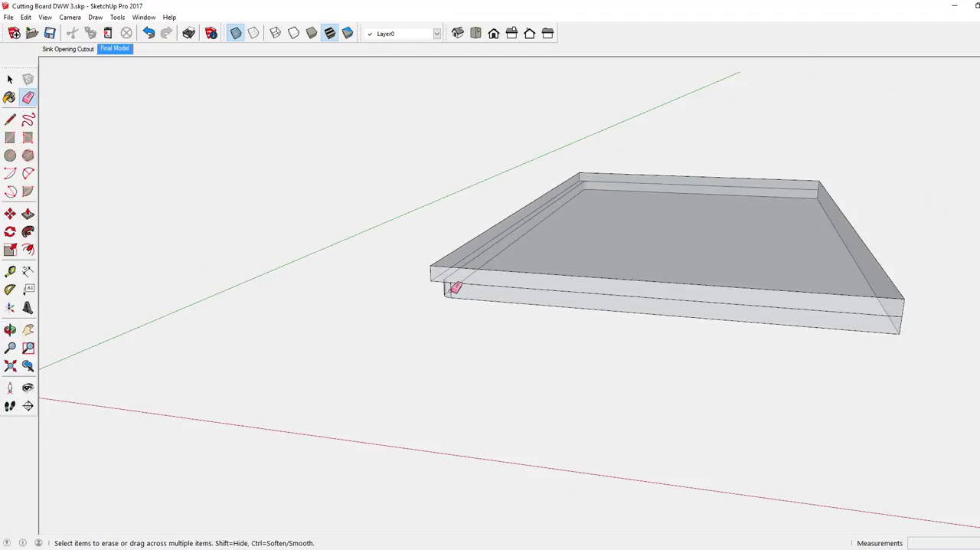
{"action": "left_click", "coordinate": [452, 292]}
{"action": "scroll", "coordinate": [455, 285], "scroll_direction": "up", "scroll_amount": 5}
{"action": "mouse_move", "coordinate": [457, 283]}
{"action": "middle_mouse_down"}
{"action": "mouse_move", "coordinate": [426, 280]}
{"action": "mouse_move", "coordinate": [379, 249]}
{"action": "mouse_move", "coordinate": [379, 273]}
{"action": "middle_mouse_up"}
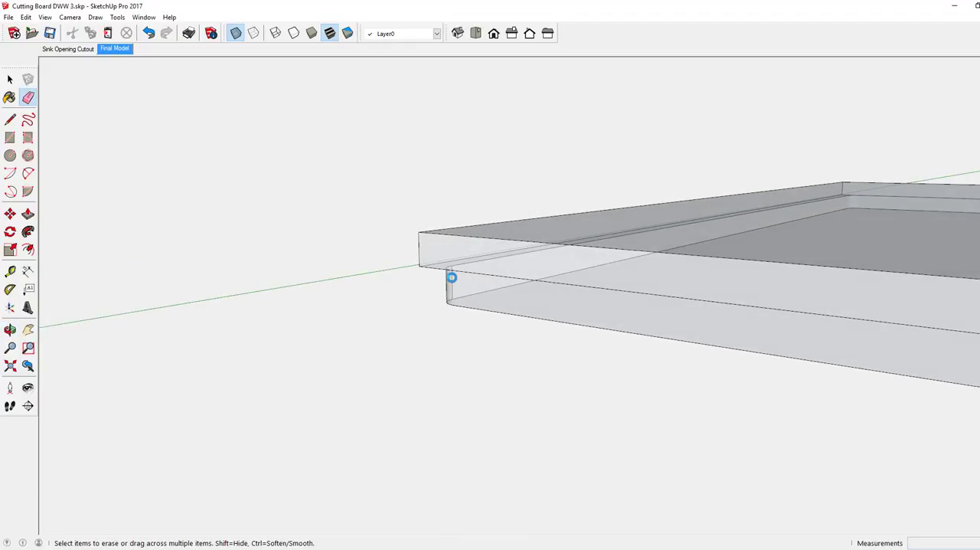
{"action": "left_click", "coordinate": [448, 294]}
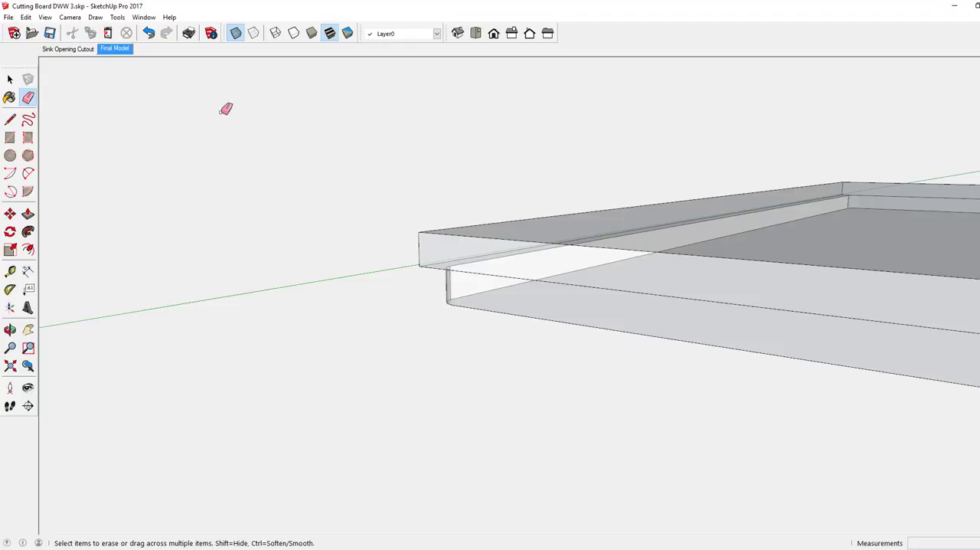
{"action": "left_click", "coordinate": [150, 36]}
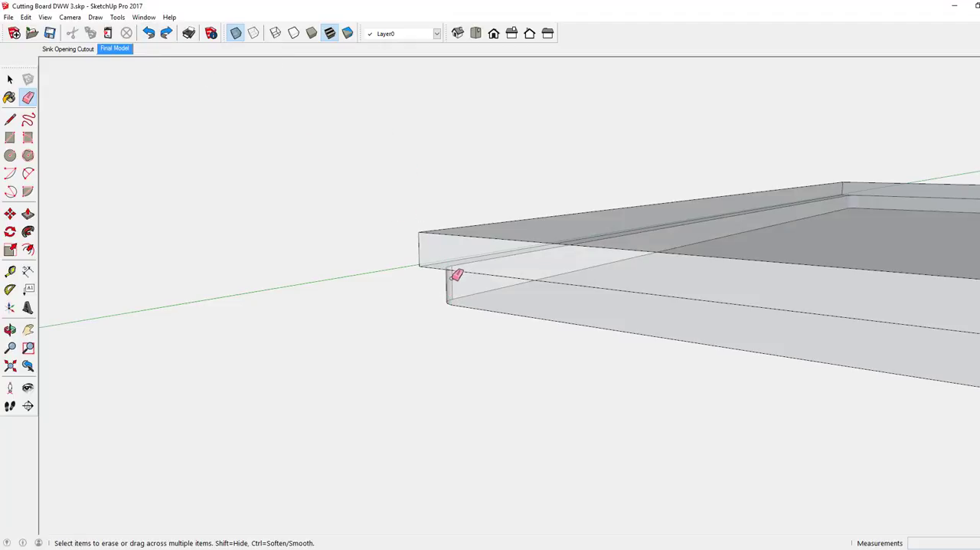
Pull the upper layer's end face outward 1/4" at one short end of the board with Push/Pull
{"action": "scroll", "coordinate": [414, 285], "scroll_direction": "down", "scroll_amount": 6}
{"action": "middle_click", "coordinate": [495, 281]}
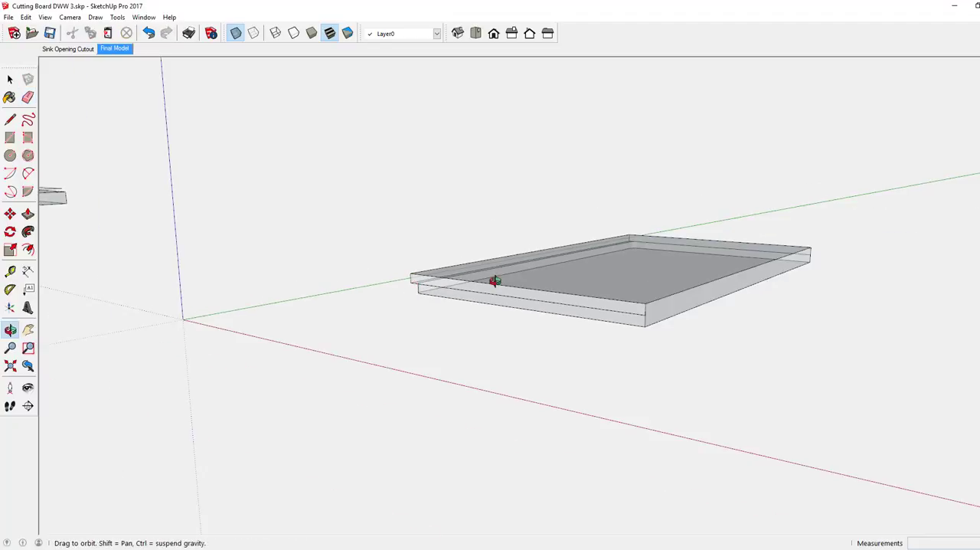
{"action": "mouse_move", "coordinate": [495, 280]}
{"action": "middle_mouse_down"}
{"action": "mouse_move", "coordinate": [482, 347]}
{"action": "mouse_move", "coordinate": [622, 256]}
{"action": "mouse_move", "coordinate": [492, 253]}
{"action": "mouse_move", "coordinate": [313, 223]}
{"action": "mouse_move", "coordinate": [245, 193]}
{"action": "middle_mouse_up"}
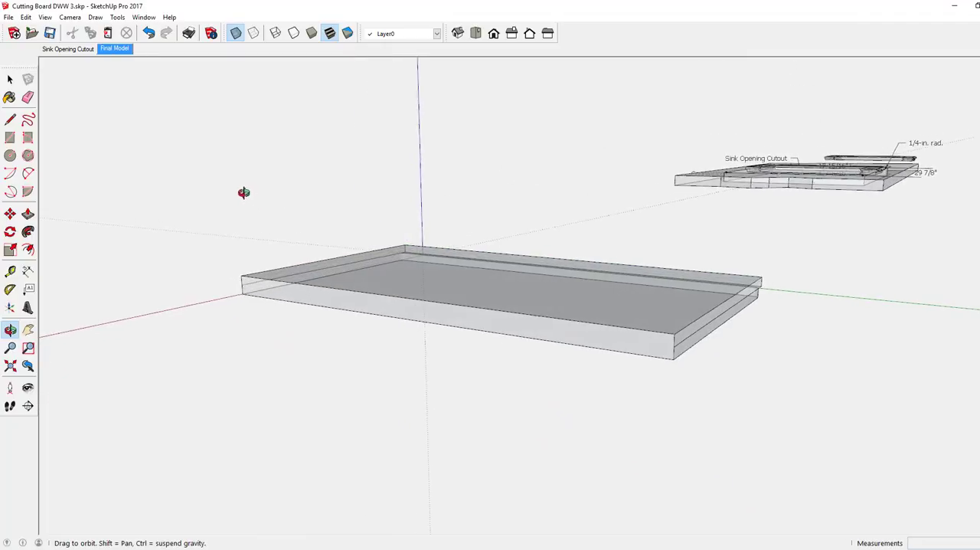
{"action": "key", "text": "e"}
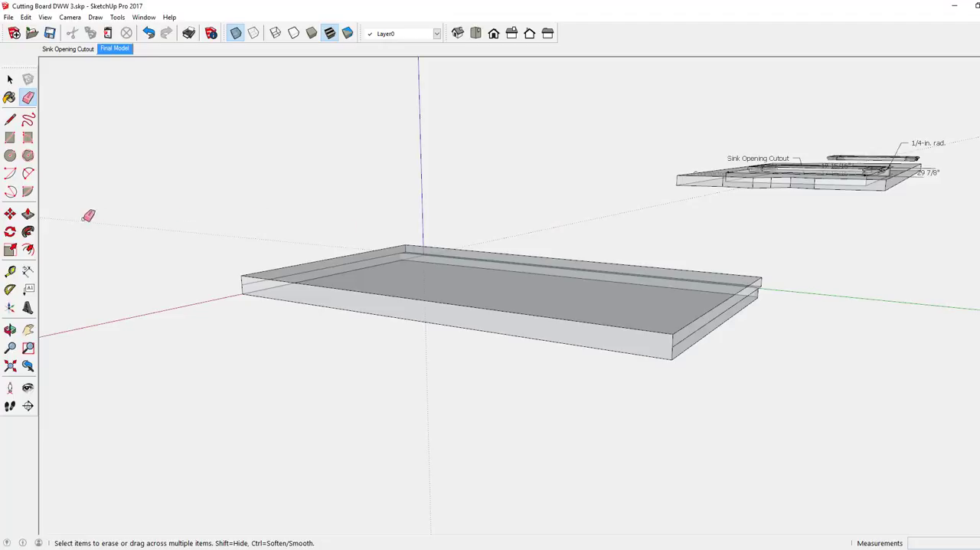
{"action": "left_click", "coordinate": [27, 214]}
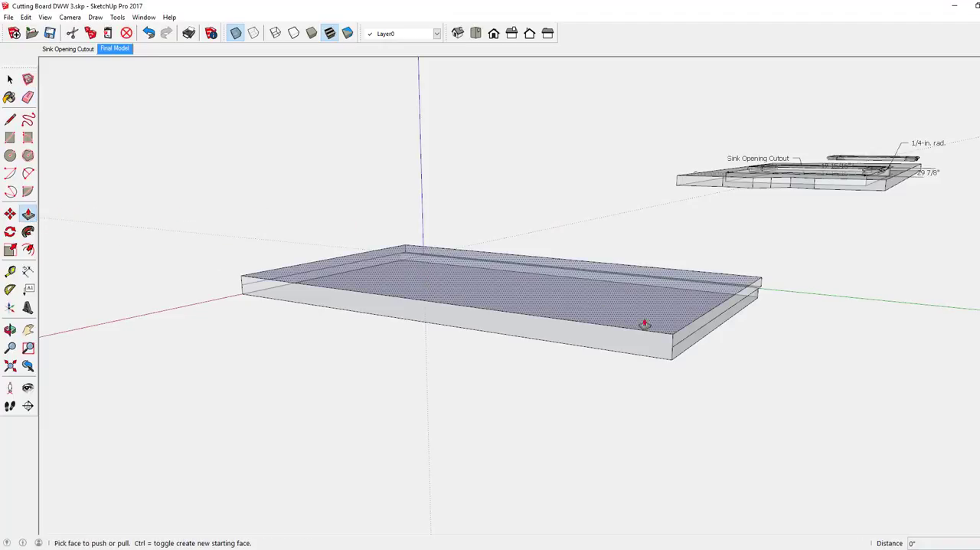
{"action": "left_click", "coordinate": [698, 328]}
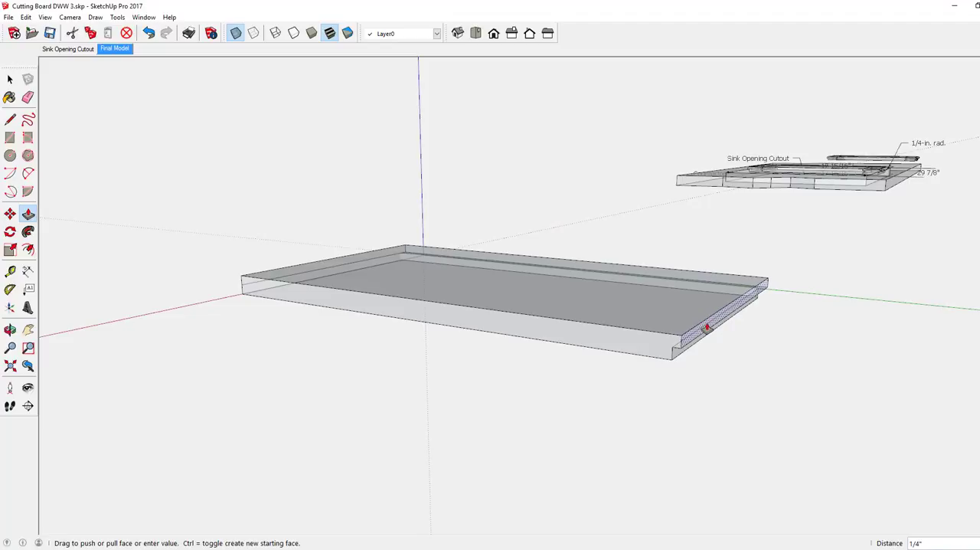
{"action": "left_click", "coordinate": [706, 328]}
Pull the upper layer's end face outward 1/4" at the opposite short end and turn off X-ray display
{"action": "middle_click_drag", "start_coordinate": [442, 295], "coordinate": [674, 309]}
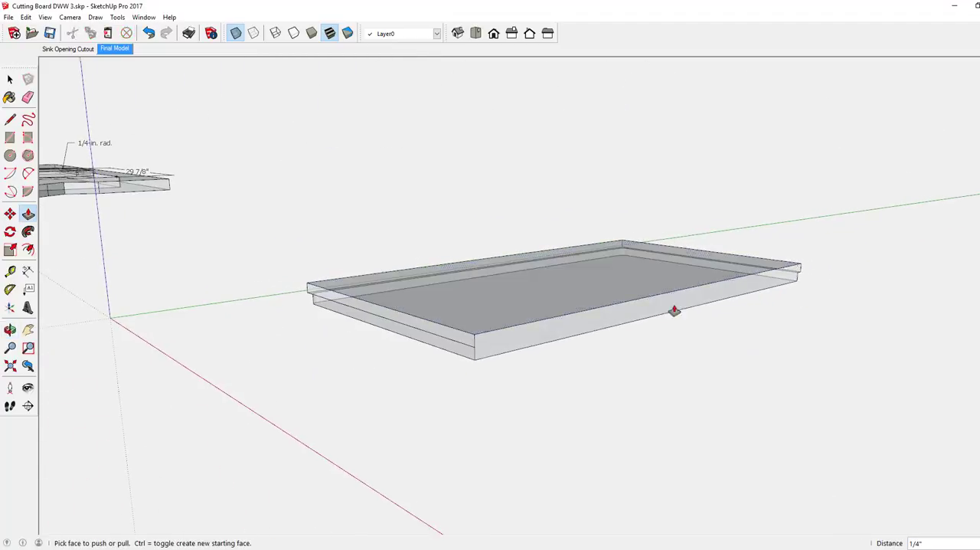
{"action": "left_click", "coordinate": [442, 337]}
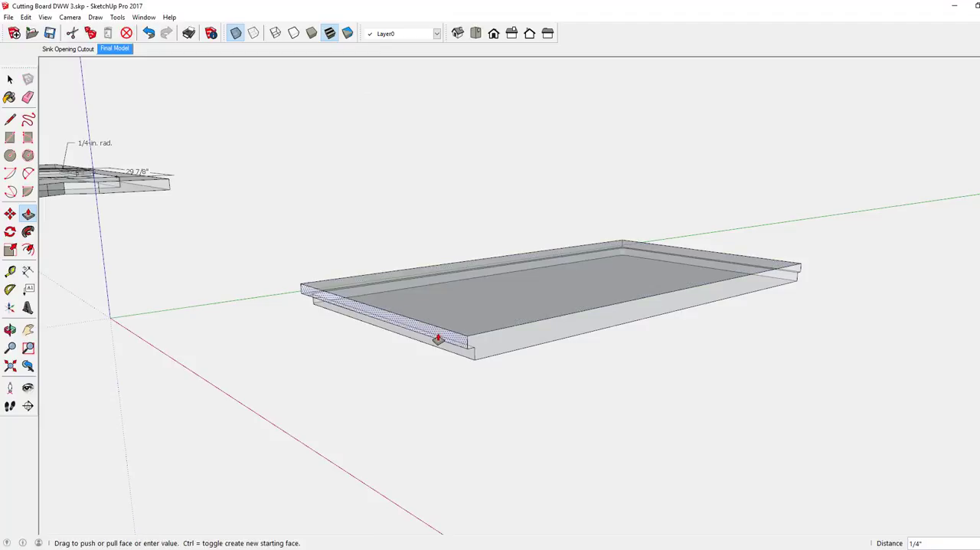
{"action": "left_click", "coordinate": [438, 337]}
{"action": "middle_click_drag", "start_coordinate": [449, 313], "coordinate": [404, 254]}
{"action": "left_click", "coordinate": [235, 33]}
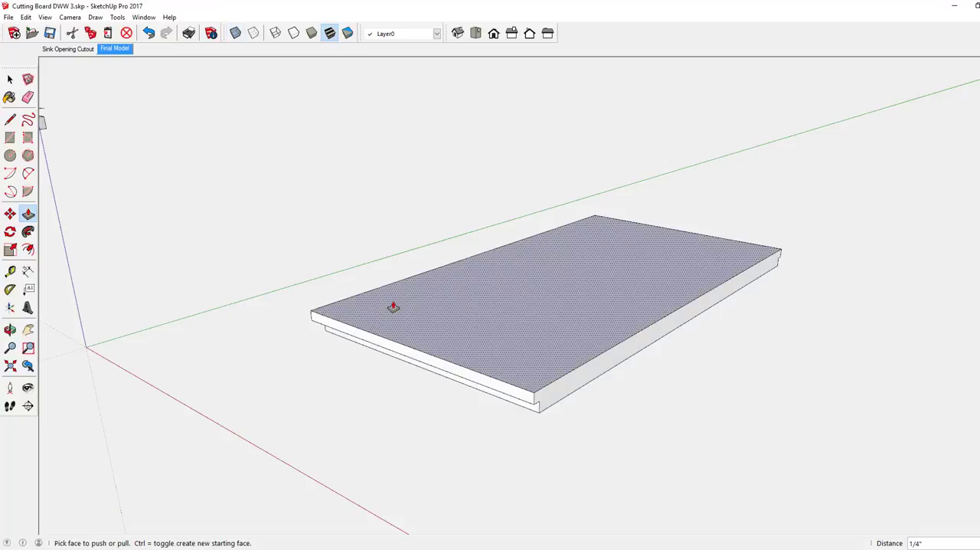
Inspect the overhanging short end and the stepped profile at the board's near square corner
{"action": "middle_click_drag", "start_coordinate": [397, 309], "coordinate": [351, 294]}
{"action": "left_click_drag", "start_coordinate": [370, 313], "coordinate": [425, 338]}
{"action": "key", "text": "p"}
{"action": "scroll", "coordinate": [385, 314], "scroll_direction": "down", "scroll_amount": 2}
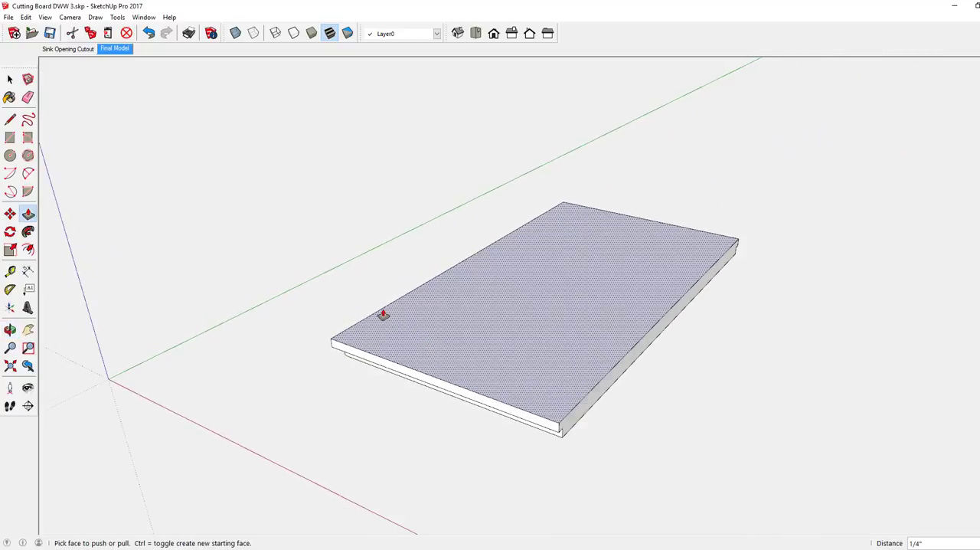
{"action": "scroll", "coordinate": [540, 420], "scroll_direction": "up", "scroll_amount": 6}
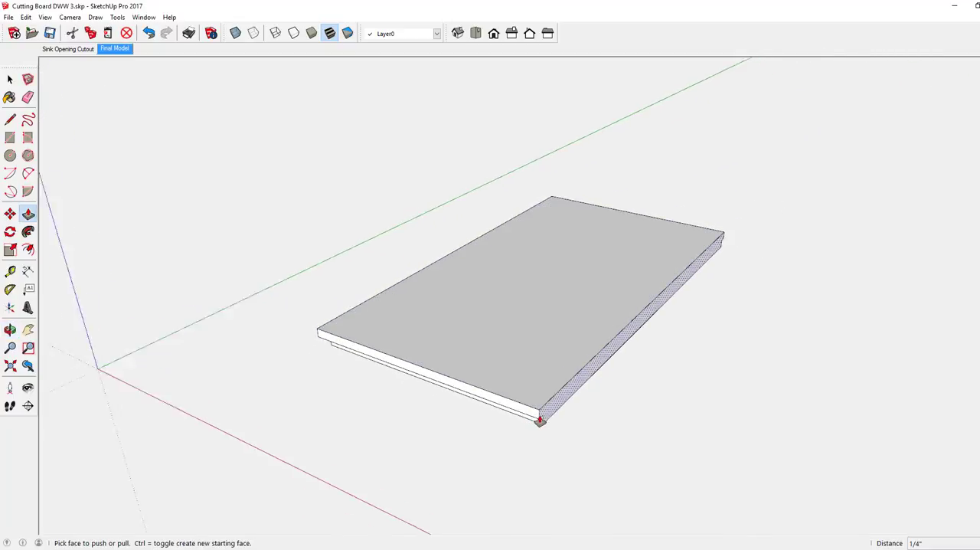
{"action": "middle_click_drag", "start_coordinate": [540, 420], "coordinate": [427, 280]}
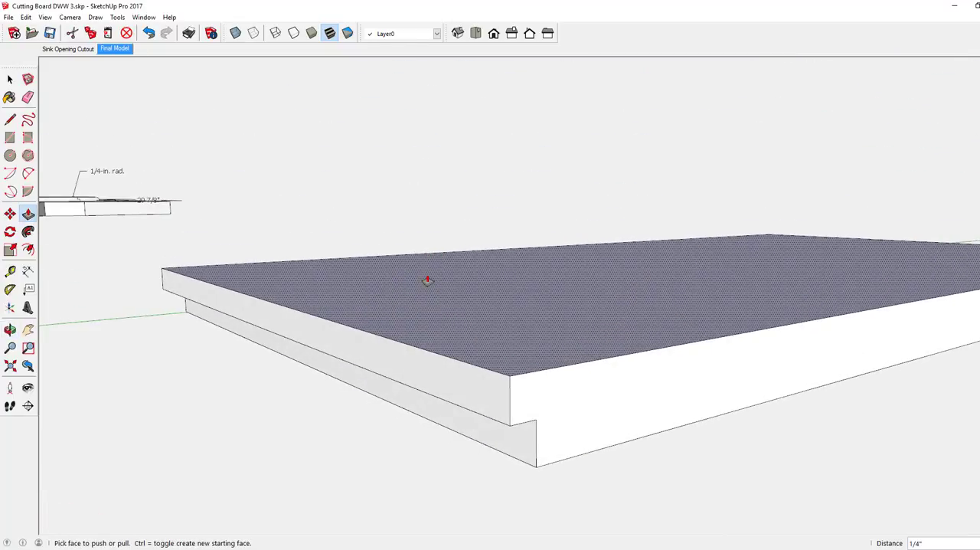
{"action": "scroll", "coordinate": [426, 282], "scroll_direction": "down", "scroll_amount": 2}
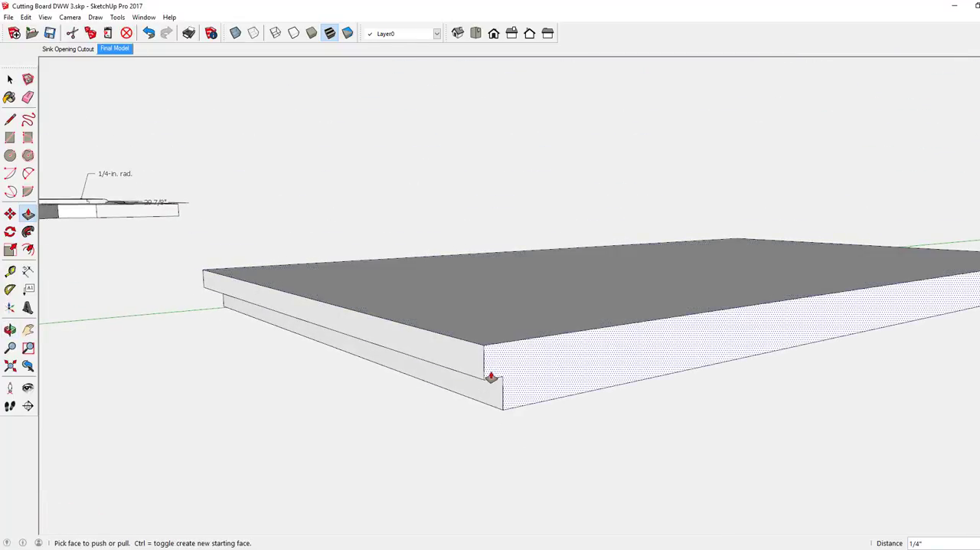
{"action": "scroll", "coordinate": [491, 377], "scroll_direction": "up", "scroll_amount": 1}
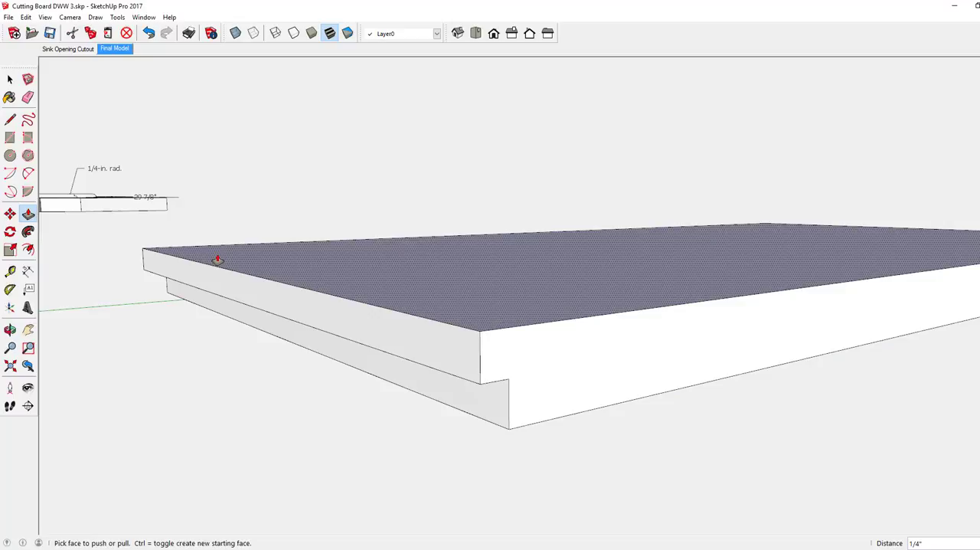
Place guides on the long side face 1/4" below the upper edge and 1/4" in from the near end's vertical edge
{"action": "left_click", "coordinate": [10, 271]}
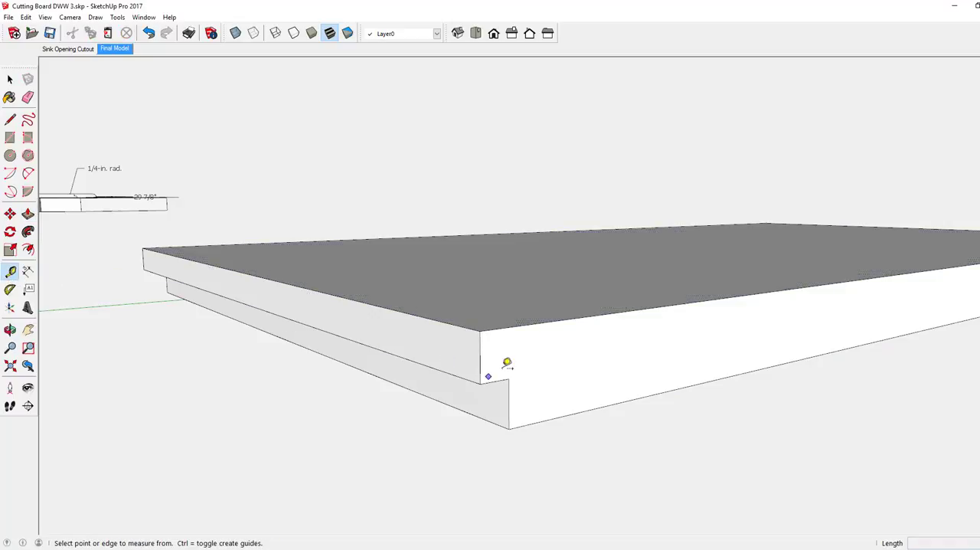
{"action": "left_click", "coordinate": [503, 328]}
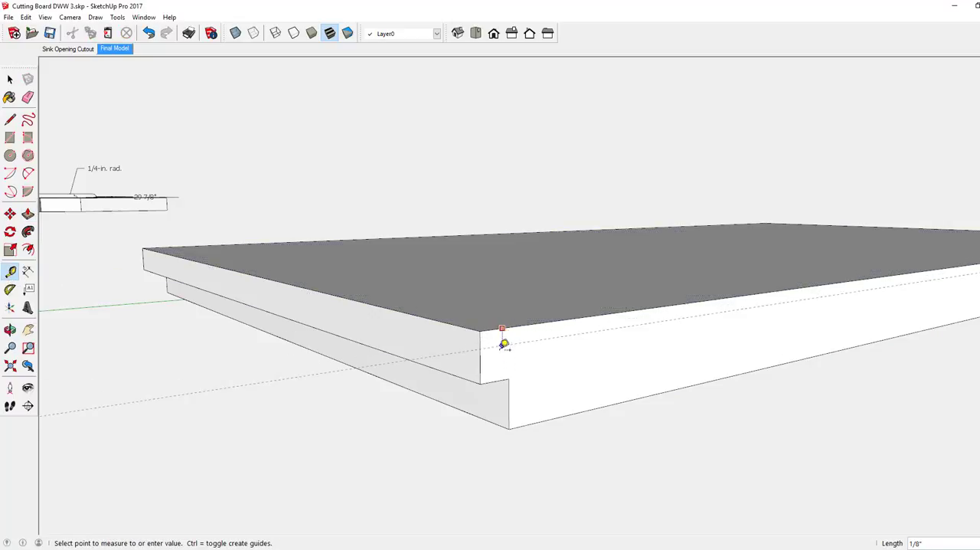
{"action": "left_click", "coordinate": [504, 356]}
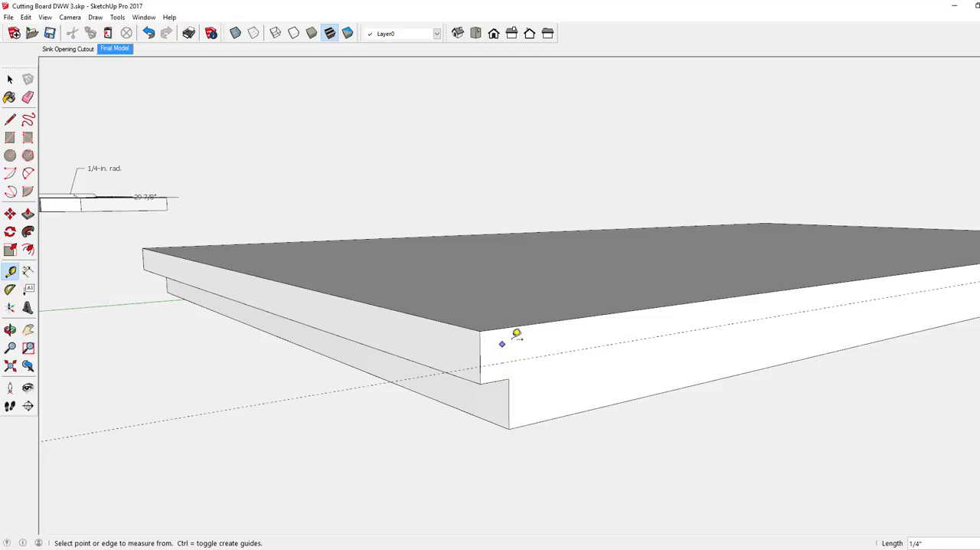
{"action": "left_click", "coordinate": [479, 345]}
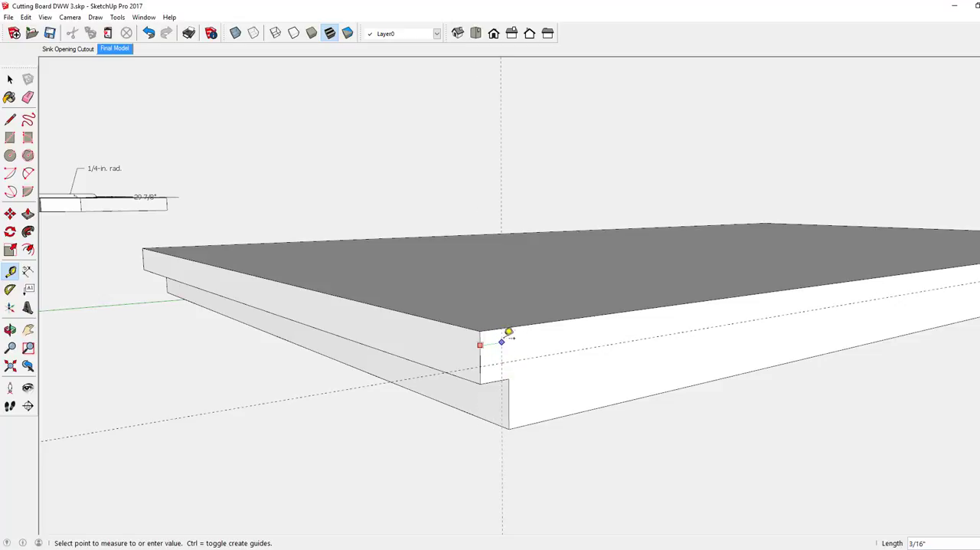
{"action": "left_click", "coordinate": [515, 330]}
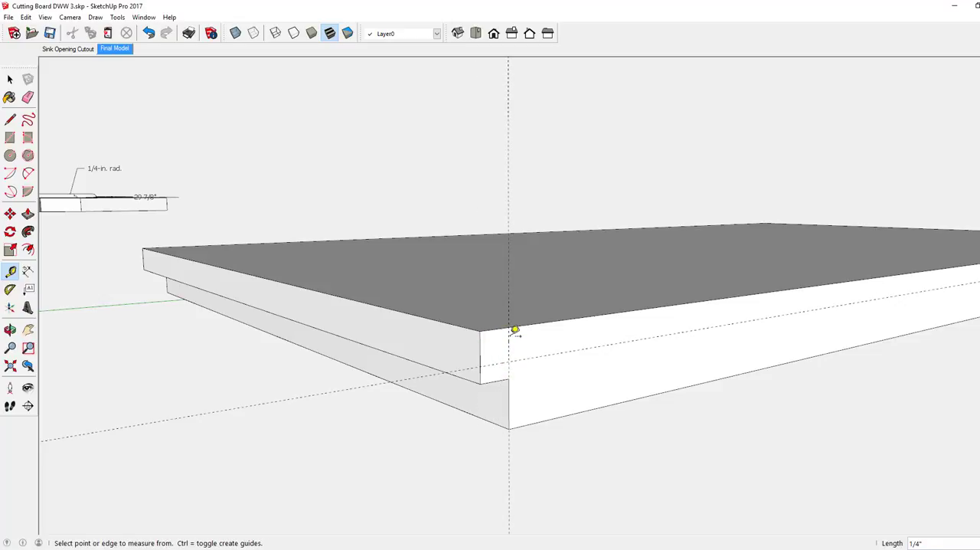
Draw a short line down the vertical guide from its intersection with the upper edge of the long side face
{"action": "scroll", "coordinate": [515, 330], "scroll_direction": "up", "scroll_amount": 3}
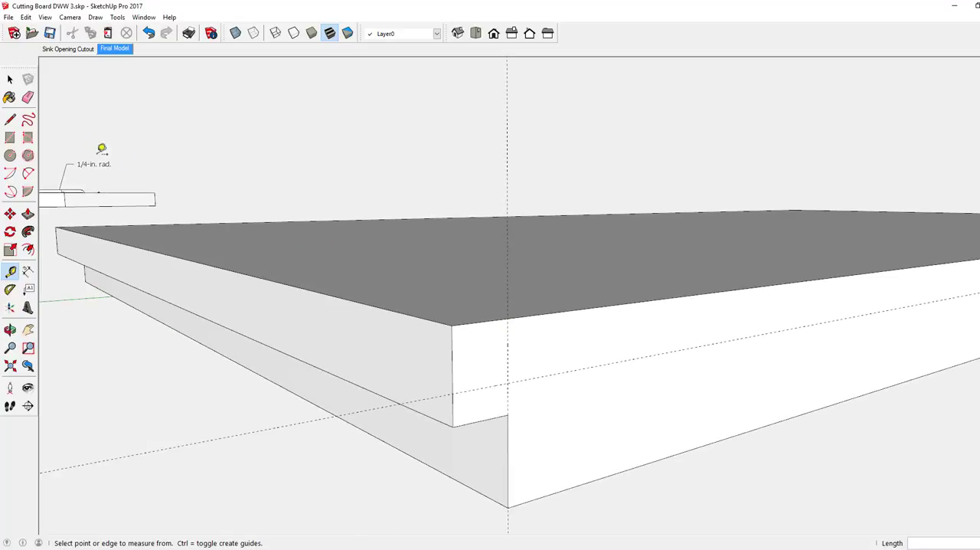
{"action": "left_click", "coordinate": [10, 119]}
{"action": "scroll", "coordinate": [498, 350], "scroll_direction": "up", "scroll_amount": 1}
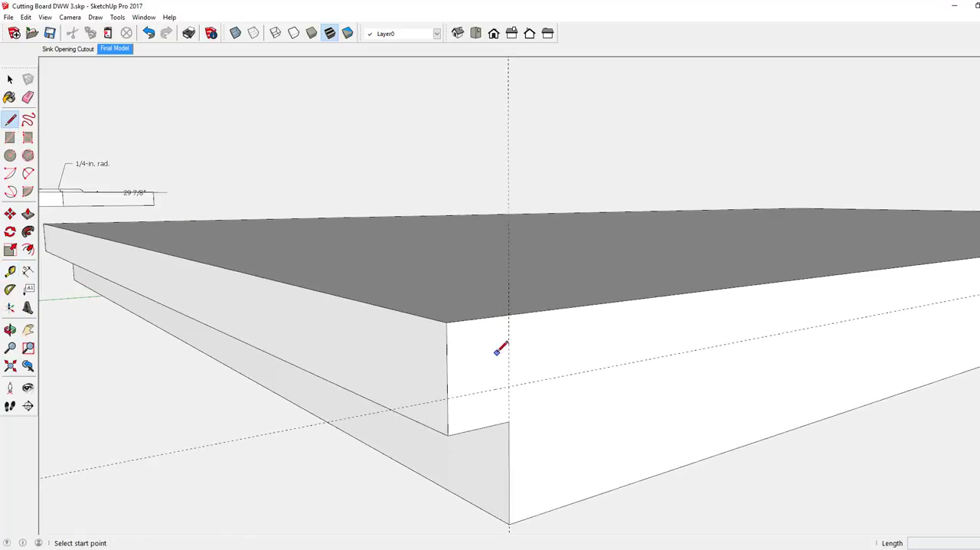
{"action": "scroll", "coordinate": [498, 350], "scroll_direction": "up", "scroll_amount": 1}
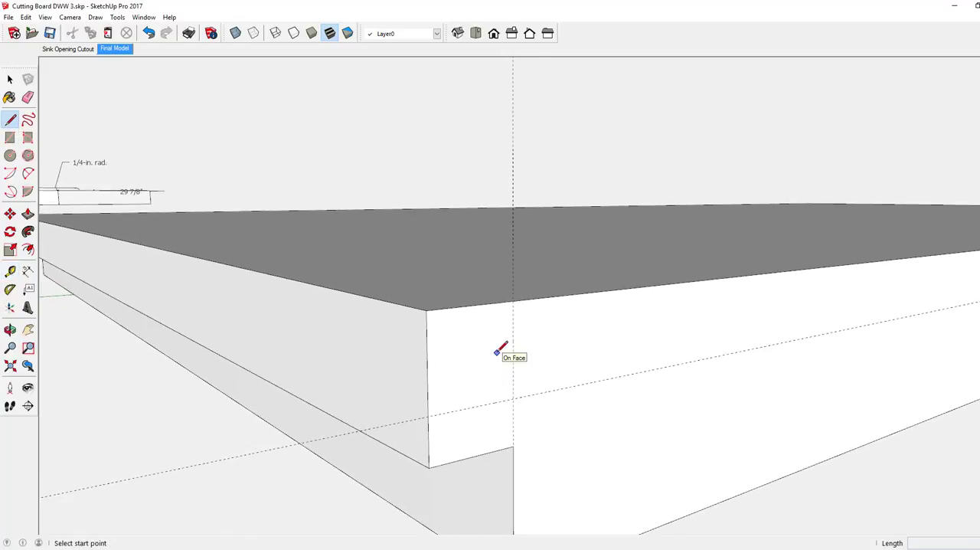
{"action": "left_click", "coordinate": [513, 301]}
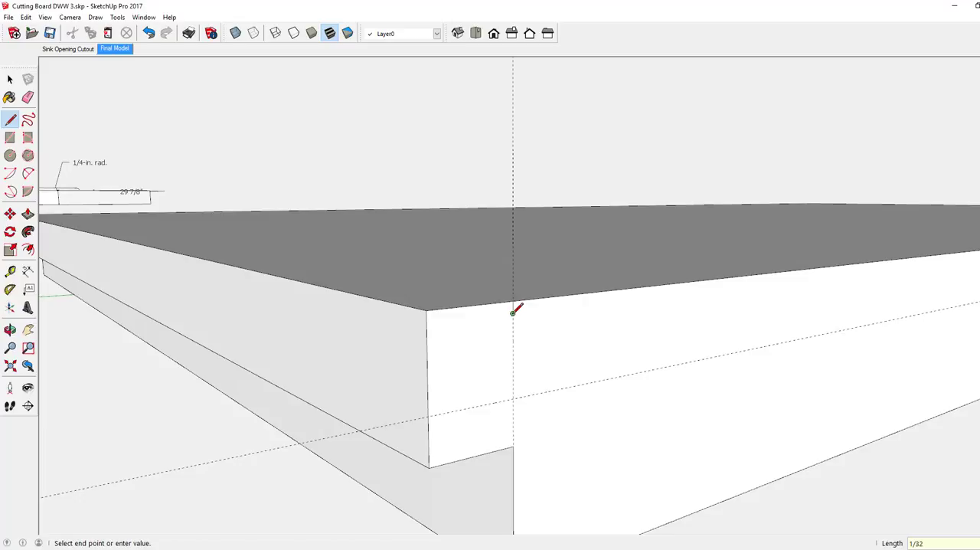
Draw a 2-point arc from the short line's lower end to the horizontal guide at the corner edge, with a 1/16" bulge
{"action": "left_click", "coordinate": [29, 175]}
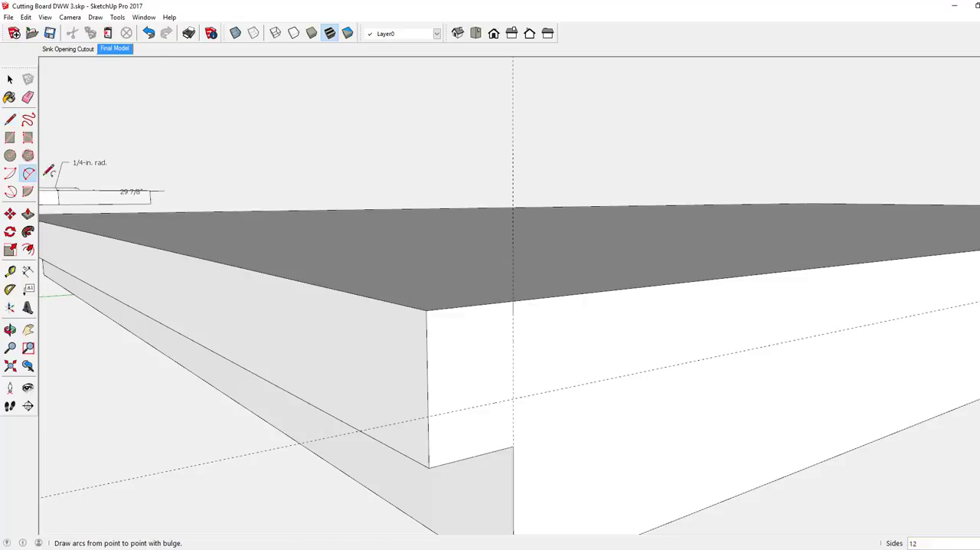
{"action": "left_click", "coordinate": [513, 313]}
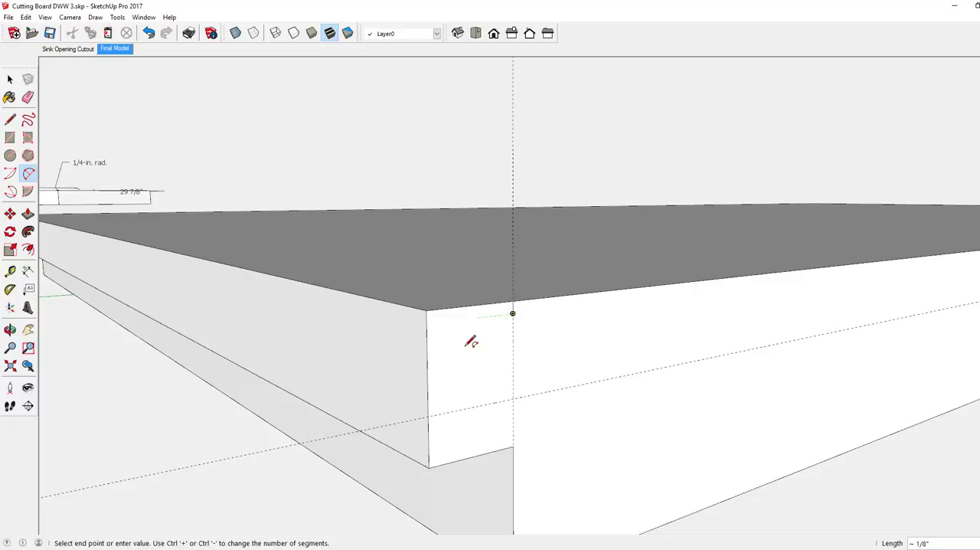
{"action": "left_click", "coordinate": [429, 415]}
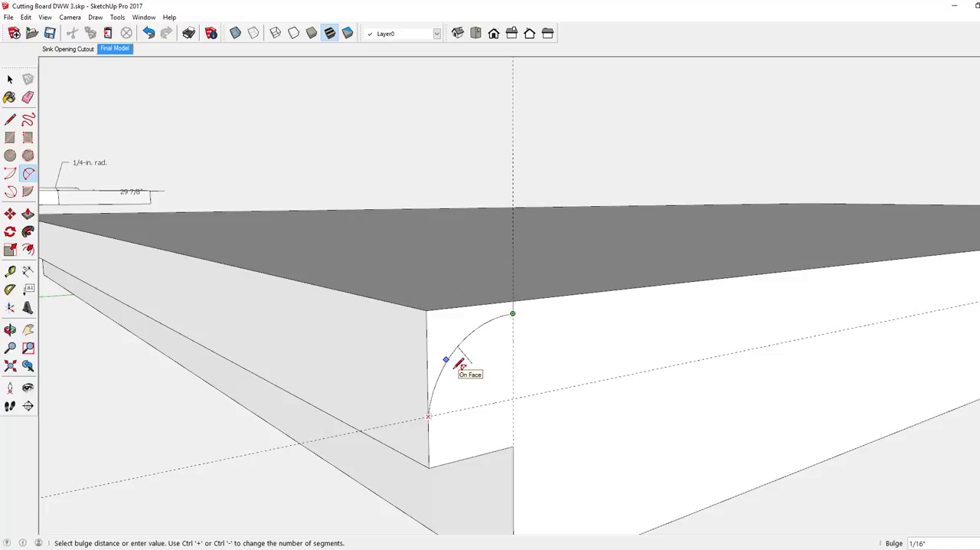
{"action": "left_click", "coordinate": [459, 361]}
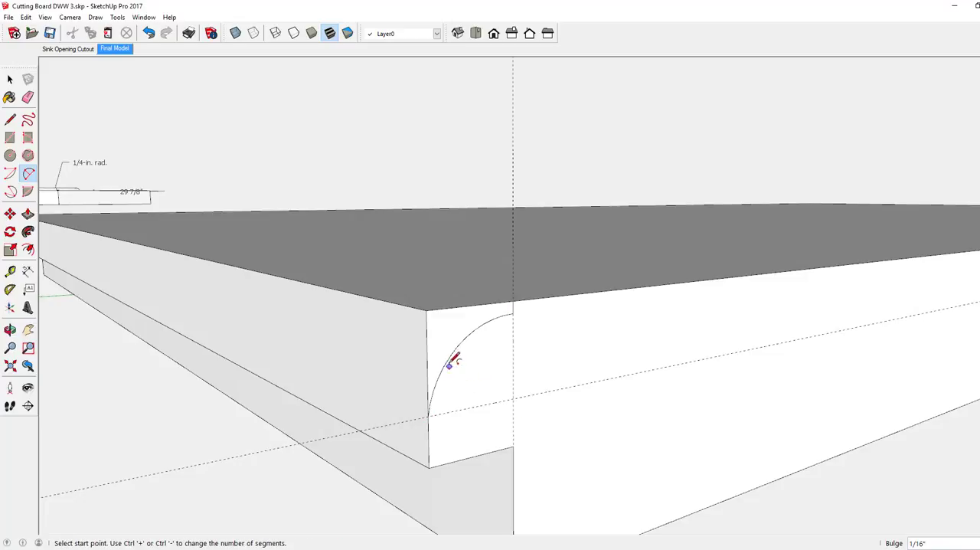
Erase the vertical guide passing through the arc profile at the near corner
{"action": "middle_click_drag", "start_coordinate": [455, 355], "coordinate": [488, 376]}
{"action": "scroll", "coordinate": [567, 377], "scroll_direction": "down", "scroll_amount": 3}
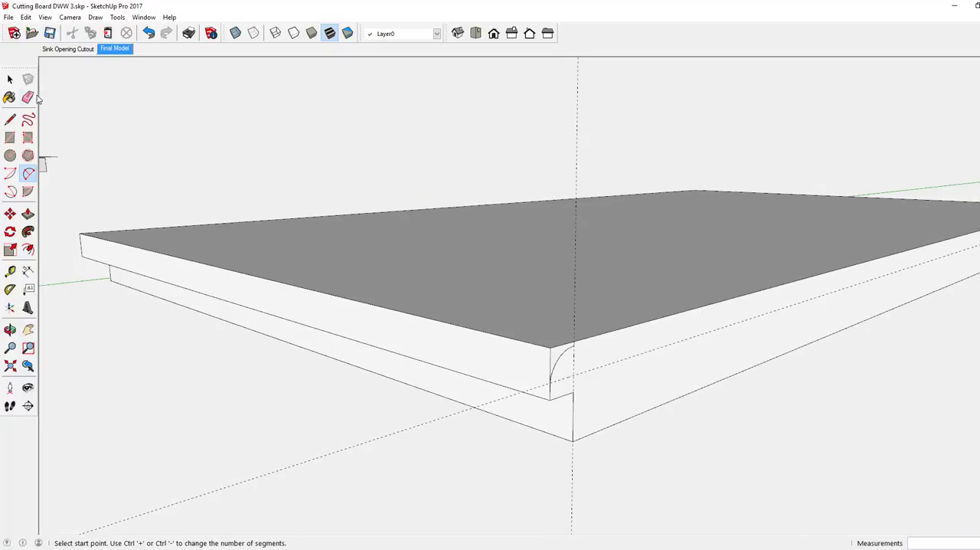
{"action": "left_click", "coordinate": [30, 96]}
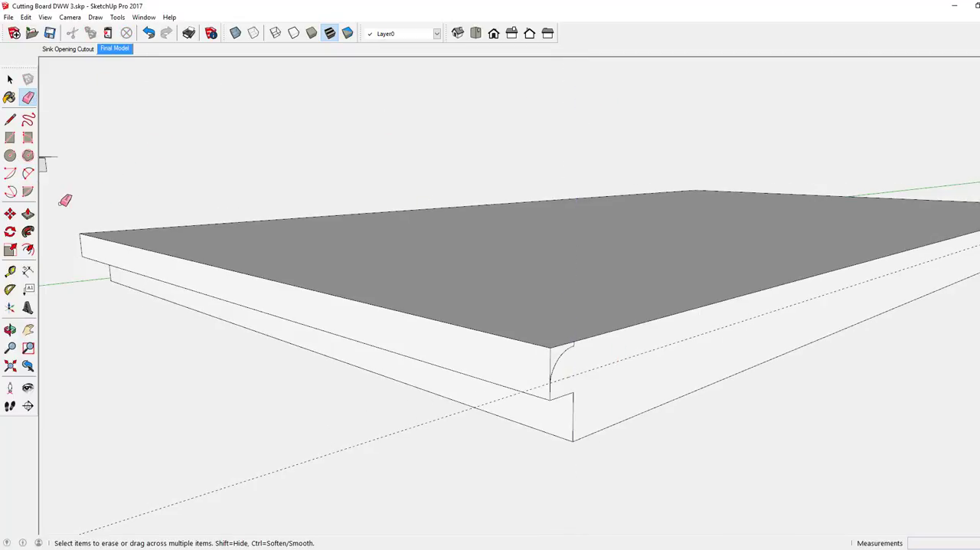
Use Follow Me to sweep the waste profile above the arc along the near short end, rounding over its upper edge
{"action": "left_click", "coordinate": [28, 231]}
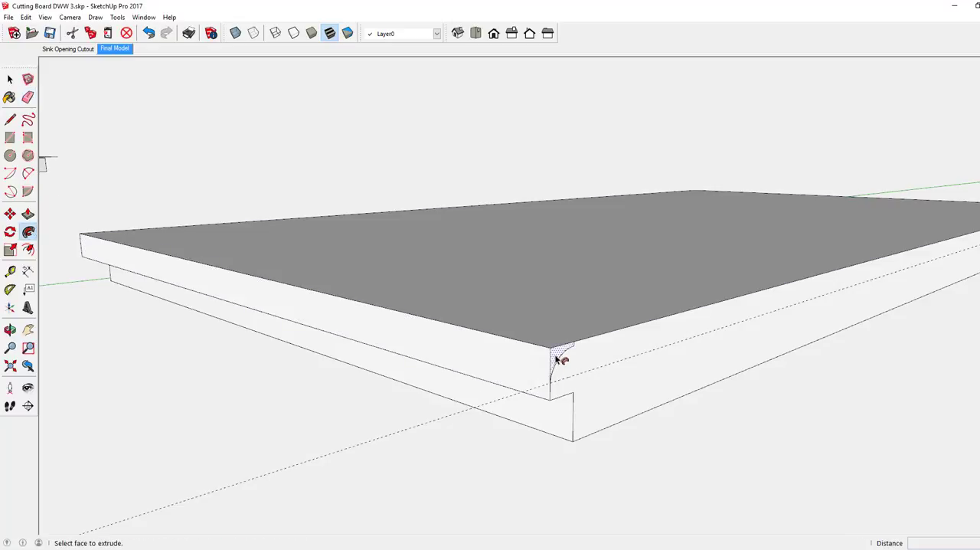
{"action": "mouse_move", "coordinate": [560, 359]}
{"action": "left_mouse_down"}
{"action": "mouse_move", "coordinate": [428, 319]}
{"action": "mouse_move", "coordinate": [149, 265]}
{"action": "mouse_move", "coordinate": [92, 235]}
{"action": "mouse_move", "coordinate": [660, 191]}
{"action": "mouse_move", "coordinate": [927, 214]}
{"action": "mouse_move", "coordinate": [969, 207]}
{"action": "left_mouse_up"}
{"action": "scroll", "coordinate": [743, 198], "scroll_direction": "down", "scroll_amount": 2}
{"action": "scroll", "coordinate": [743, 192], "scroll_direction": "down", "scroll_amount": 2}
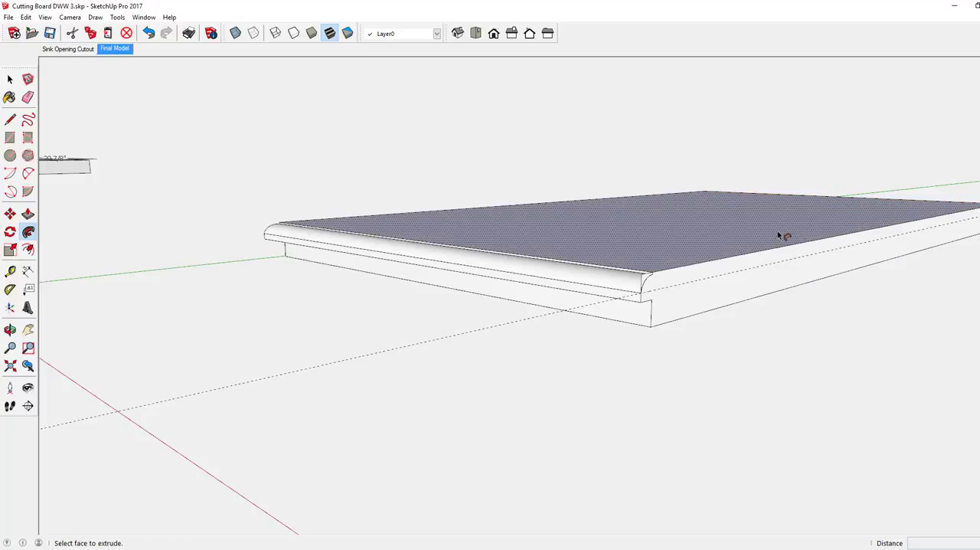
{"action": "middle_click_drag", "start_coordinate": [490, 251], "coordinate": [429, 264]}
{"action": "scroll", "coordinate": [573, 308], "scroll_direction": "up", "scroll_amount": 4}
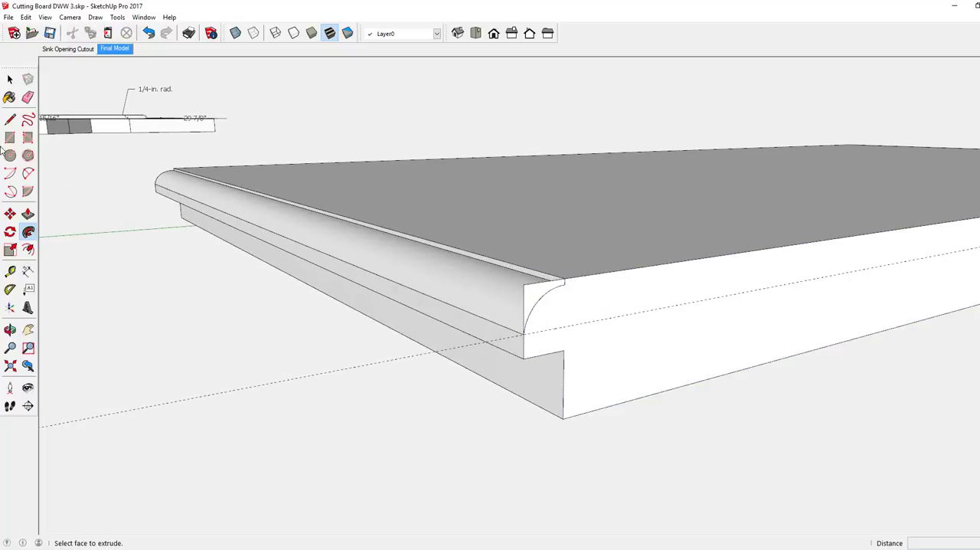
Erase the leftover waste edges at the near corner, the seam line along the rounded end, and the remaining horizontal guide
{"action": "left_click", "coordinate": [27, 97]}
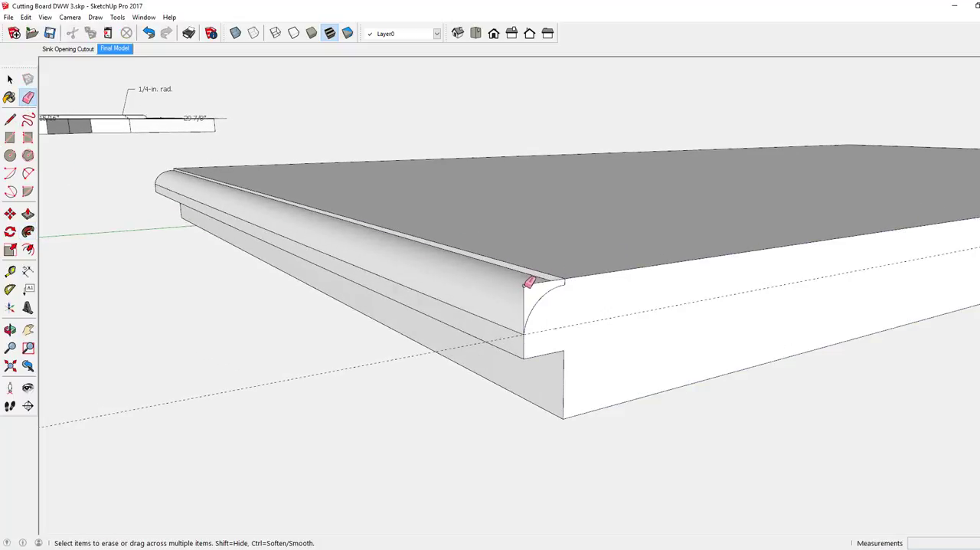
{"action": "mouse_move", "coordinate": [543, 271]}
{"action": "middle_mouse_down"}
{"action": "mouse_move", "coordinate": [473, 271]}
{"action": "mouse_move", "coordinate": [533, 285]}
{"action": "middle_mouse_up"}
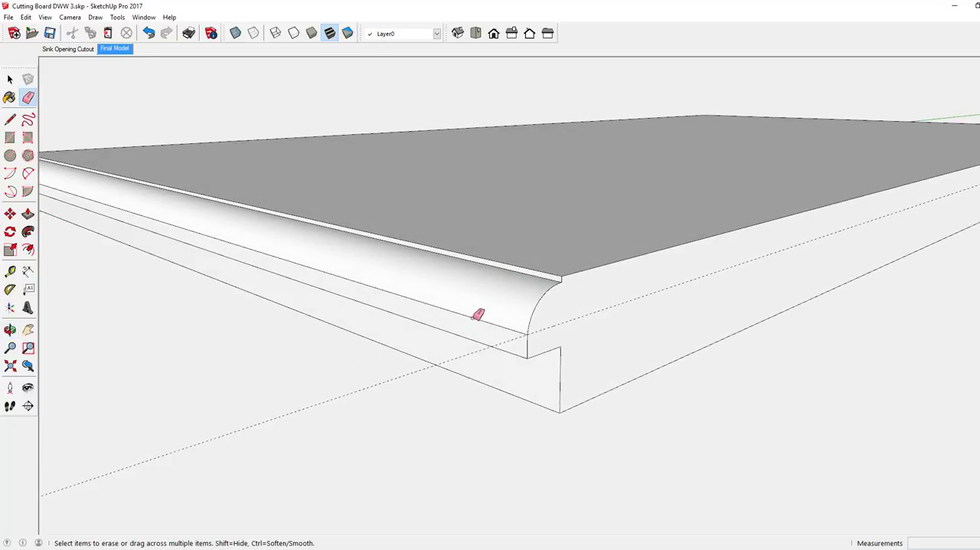
{"action": "left_click_drag", "start_coordinate": [474, 319], "coordinate": [447, 341]}
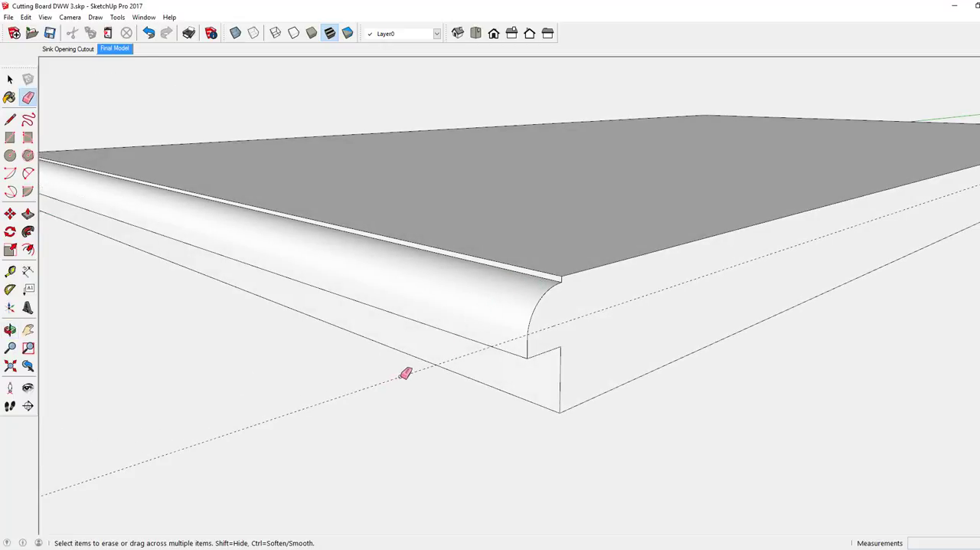
{"action": "mouse_move", "coordinate": [400, 376]}
{"action": "left_mouse_down"}
{"action": "mouse_move", "coordinate": [447, 339]}
{"action": "mouse_move", "coordinate": [426, 344]}
{"action": "mouse_move", "coordinate": [399, 374]}
{"action": "left_mouse_up"}
{"action": "scroll", "coordinate": [429, 291], "scroll_direction": "down", "scroll_amount": 4}
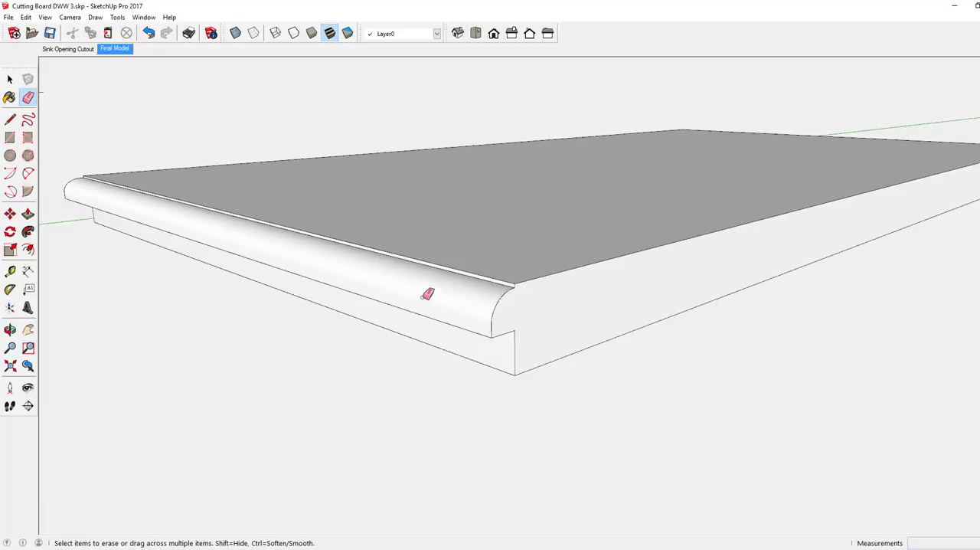
Examine the board's rounded edges, corners and overhanging underside from all around
{"action": "middle_click_drag", "start_coordinate": [374, 276], "coordinate": [740, 275]}
{"action": "scroll", "coordinate": [740, 275], "scroll_direction": "down", "scroll_amount": 3}
{"action": "middle_click_drag", "start_coordinate": [451, 307], "coordinate": [488, 299]}
{"action": "left_click_drag", "start_coordinate": [460, 332], "coordinate": [461, 329]}
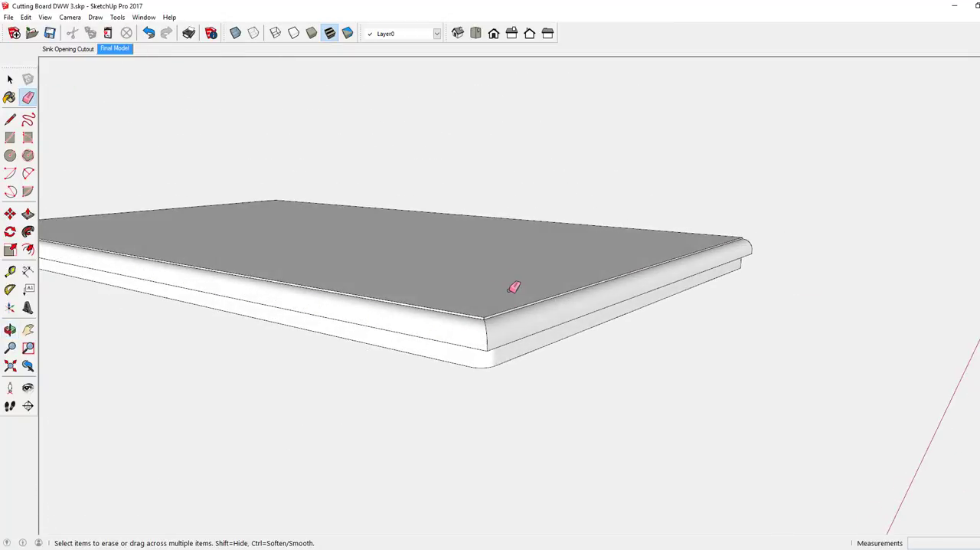
{"action": "scroll", "coordinate": [529, 291], "scroll_direction": "down", "scroll_amount": 4}
{"action": "scroll", "coordinate": [529, 293], "scroll_direction": "down", "scroll_amount": 1}
{"action": "mouse_move", "coordinate": [332, 252]}
{"action": "middle_mouse_down"}
{"action": "mouse_move", "coordinate": [422, 291]}
{"action": "mouse_move", "coordinate": [724, 293]}
{"action": "mouse_move", "coordinate": [767, 271]}
{"action": "mouse_move", "coordinate": [755, 282]}
{"action": "middle_mouse_up"}
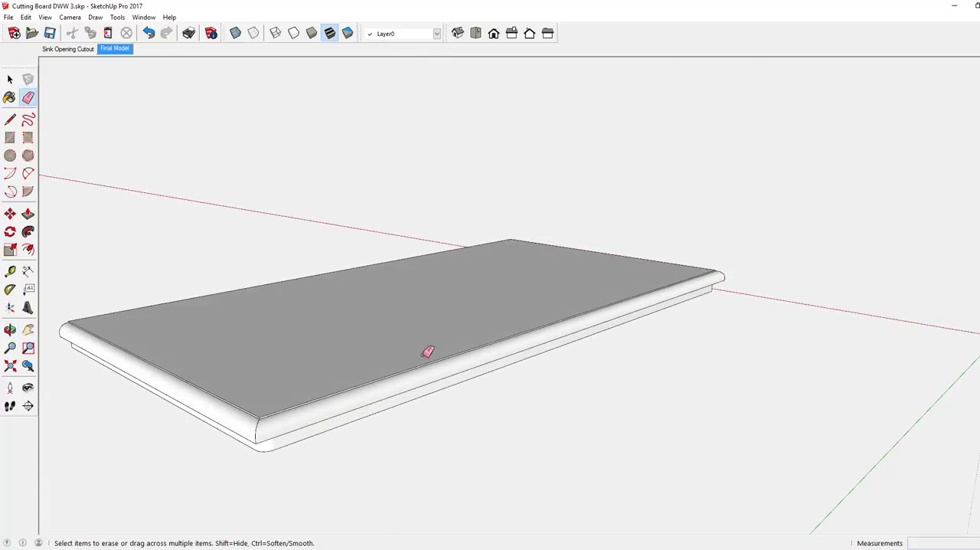
{"action": "mouse_move", "coordinate": [433, 341]}
{"action": "middle_mouse_down"}
{"action": "mouse_move", "coordinate": [133, 302]}
{"action": "mouse_move", "coordinate": [3, 342]}
{"action": "mouse_move", "coordinate": [31, 342]}
{"action": "middle_mouse_up"}
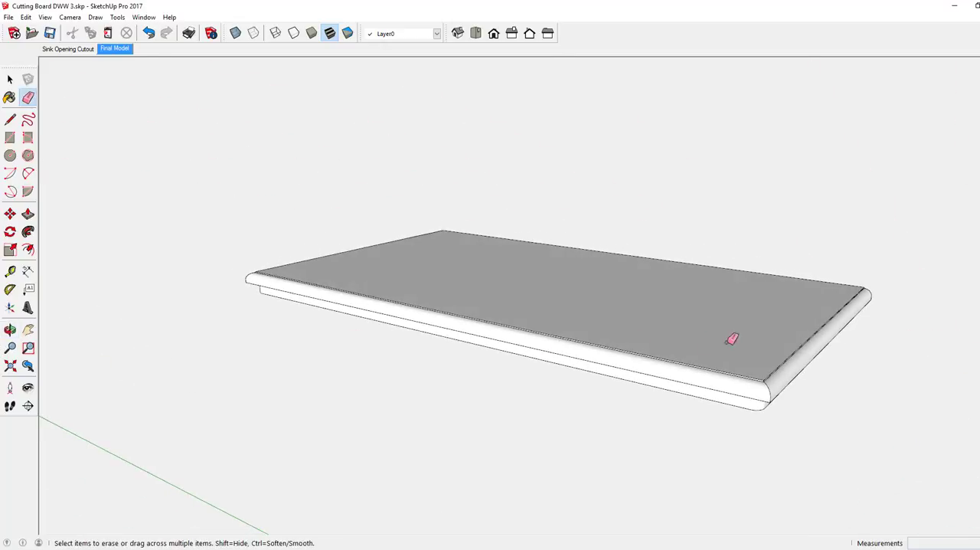
{"action": "mouse_move", "coordinate": [733, 339]}
{"action": "middle_mouse_down"}
{"action": "mouse_move", "coordinate": [654, 339]}
{"action": "mouse_move", "coordinate": [521, 311]}
{"action": "mouse_move", "coordinate": [449, 279]}
{"action": "mouse_move", "coordinate": [416, 234]}
{"action": "mouse_move", "coordinate": [398, 164]}
{"action": "mouse_move", "coordinate": [435, 124]}
{"action": "middle_mouse_up"}
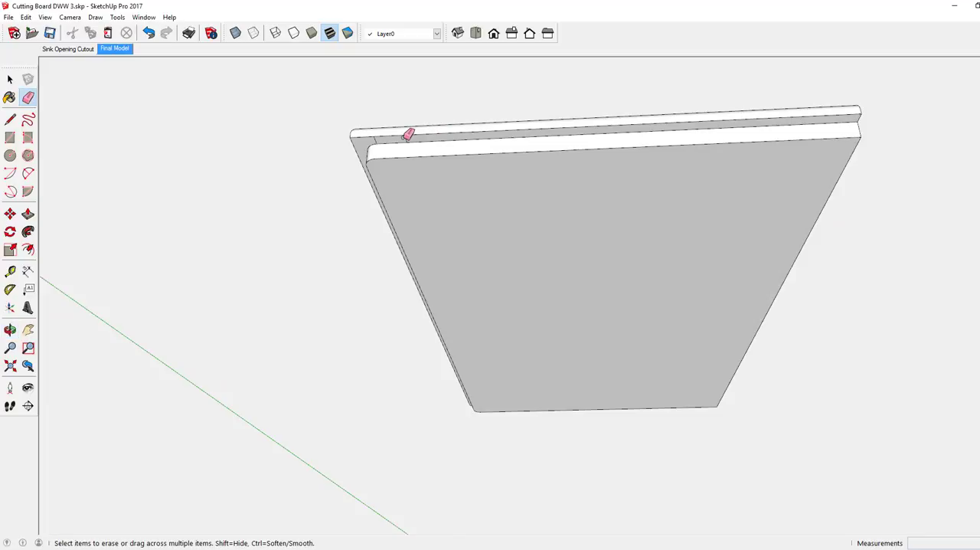
{"action": "scroll", "coordinate": [408, 135], "scroll_direction": "up", "scroll_amount": 3}
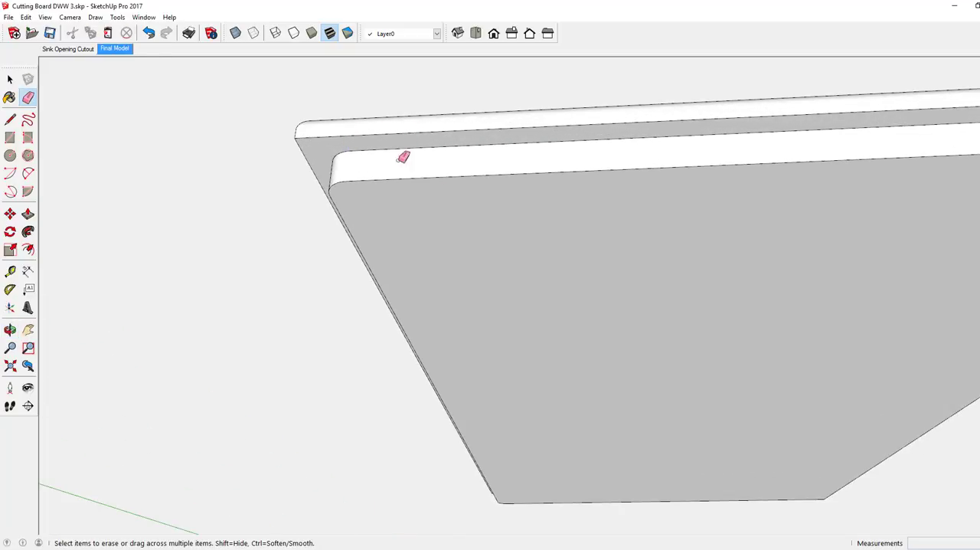
{"action": "scroll", "coordinate": [372, 195], "scroll_direction": "down", "scroll_amount": 1}
{"action": "mouse_move", "coordinate": [419, 285]}
{"action": "middle_mouse_down"}
{"action": "mouse_move", "coordinate": [464, 248]}
{"action": "mouse_move", "coordinate": [587, 214]}
{"action": "mouse_move", "coordinate": [750, 232]}
{"action": "mouse_move", "coordinate": [824, 304]}
{"action": "middle_mouse_up"}
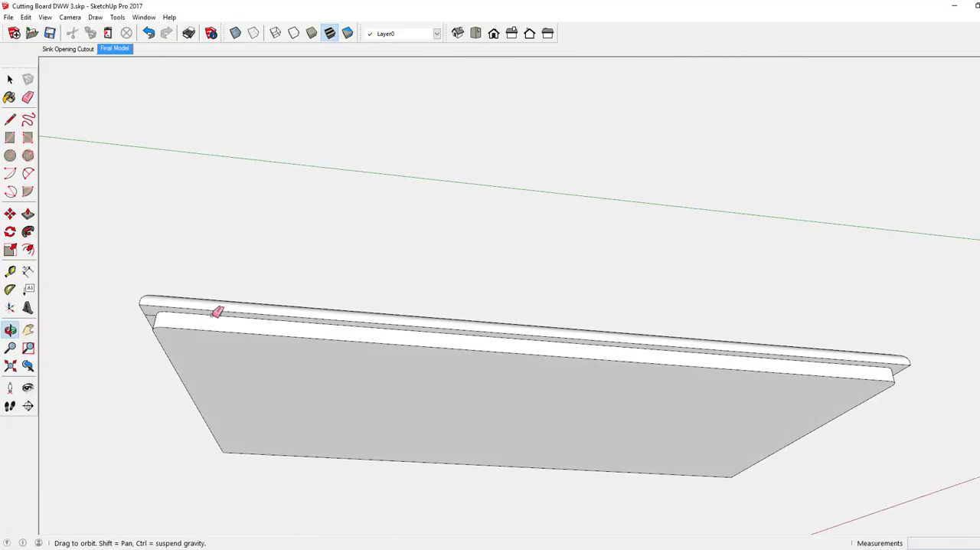
{"action": "mouse_move", "coordinate": [216, 311]}
{"action": "middle_mouse_down"}
{"action": "mouse_move", "coordinate": [348, 315]}
{"action": "mouse_move", "coordinate": [340, 310]}
{"action": "middle_mouse_up"}
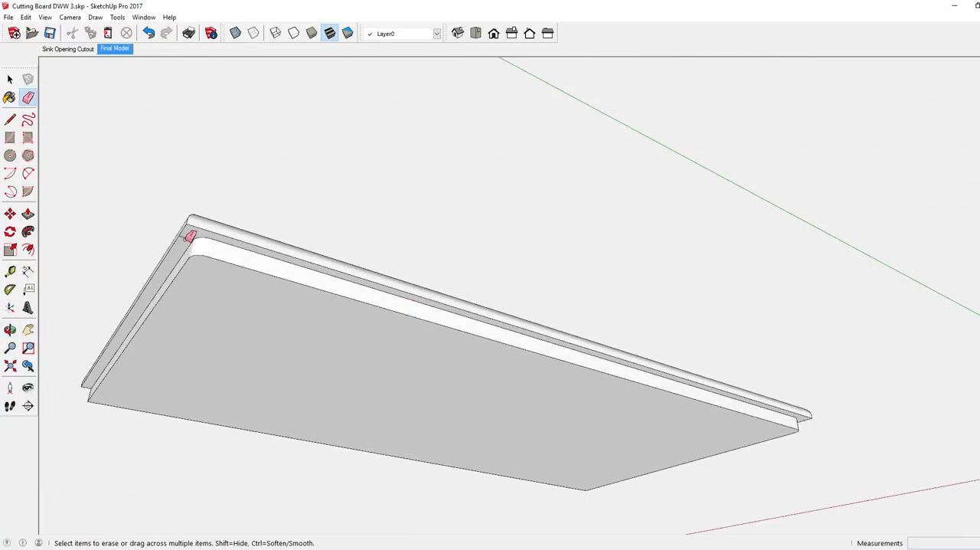
{"action": "middle_click_drag", "start_coordinate": [281, 279], "coordinate": [383, 370]}
{"action": "scroll", "coordinate": [373, 364], "scroll_direction": "down", "scroll_amount": 1}
{"action": "scroll", "coordinate": [373, 365], "scroll_direction": "down", "scroll_amount": 2}
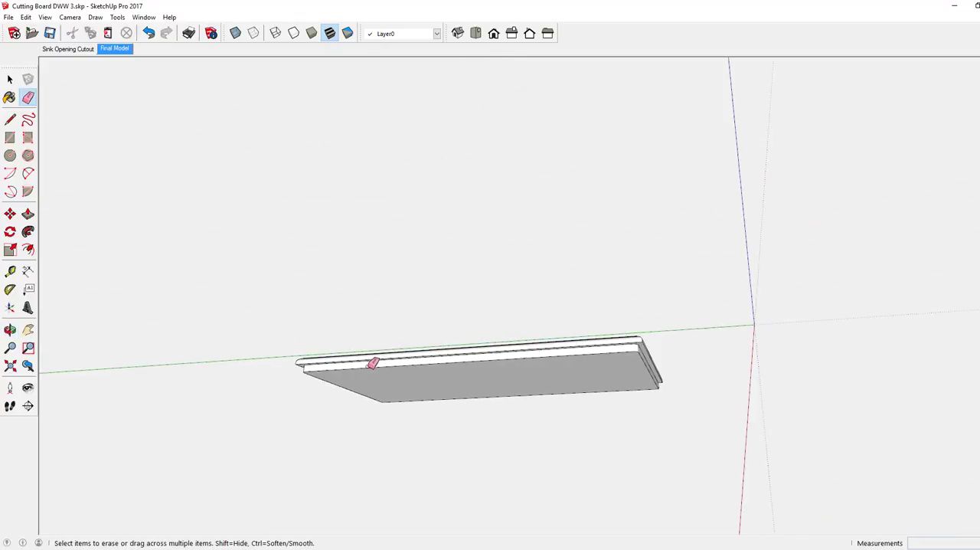
Place a guide on the board's bottom face 2" in from the lower layer's short end edge
{"action": "mouse_move", "coordinate": [649, 358]}
{"action": "middle_mouse_down"}
{"action": "mouse_move", "coordinate": [619, 346]}
{"action": "mouse_move", "coordinate": [366, 321]}
{"action": "mouse_move", "coordinate": [221, 326]}
{"action": "mouse_move", "coordinate": [154, 367]}
{"action": "mouse_move", "coordinate": [173, 280]}
{"action": "middle_mouse_up"}
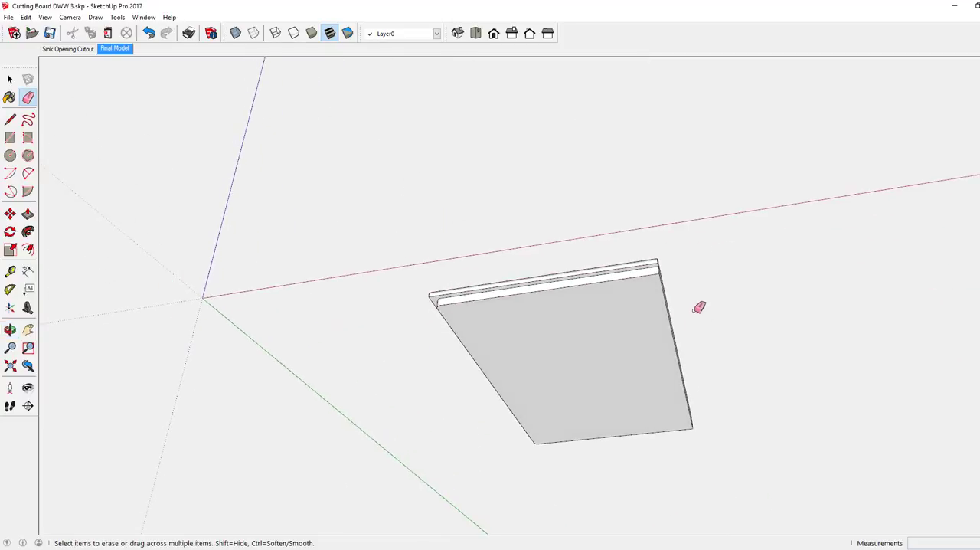
{"action": "scroll", "coordinate": [664, 272], "scroll_direction": "up", "scroll_amount": 5}
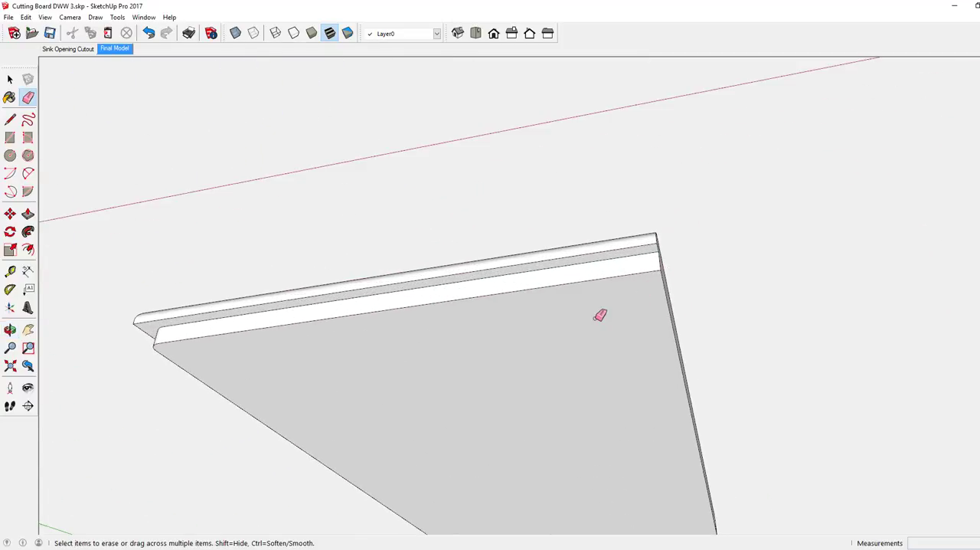
{"action": "mouse_move", "coordinate": [600, 313]}
{"action": "middle_mouse_down"}
{"action": "mouse_move", "coordinate": [585, 310]}
{"action": "mouse_move", "coordinate": [585, 271]}
{"action": "middle_mouse_up"}
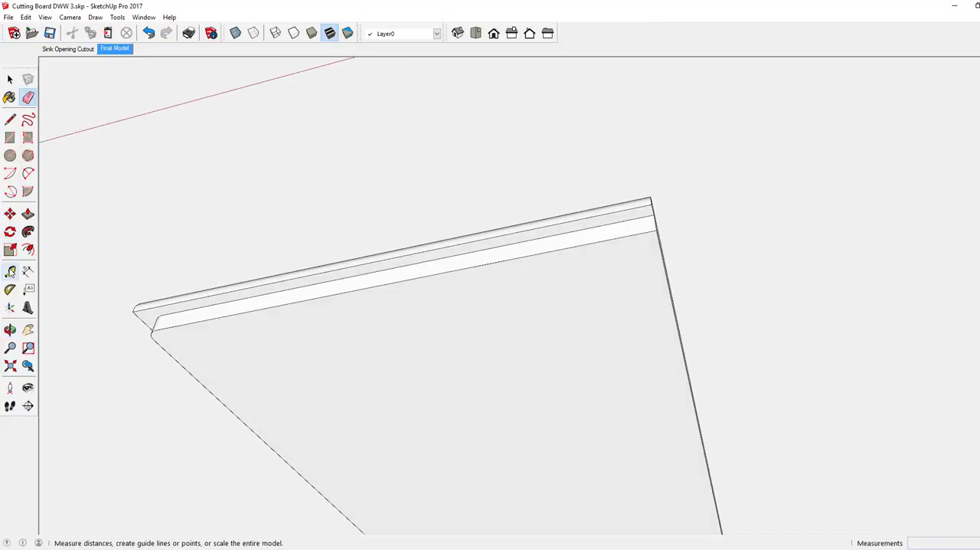
{"action": "left_click", "coordinate": [10, 272]}
{"action": "left_click", "coordinate": [380, 284]}
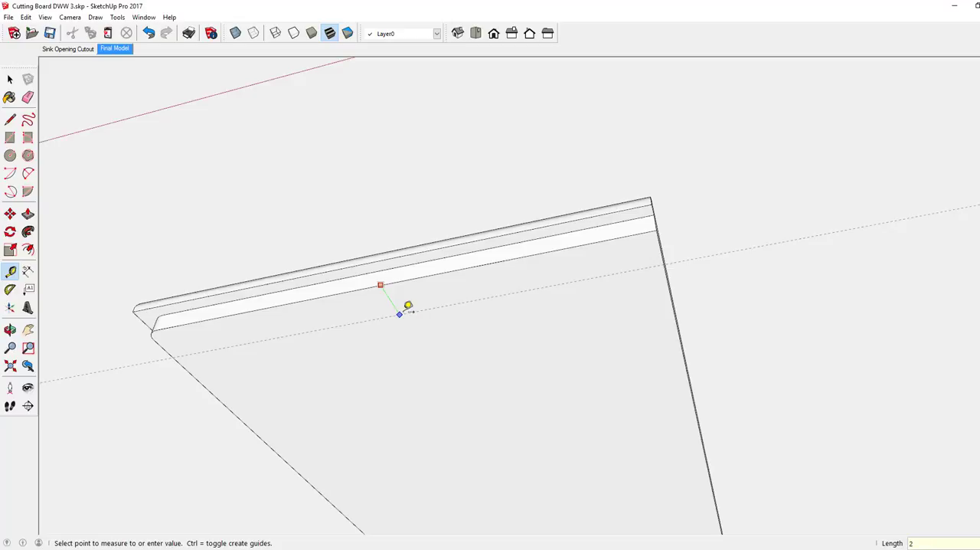
{"action": "key", "text": "Return"}
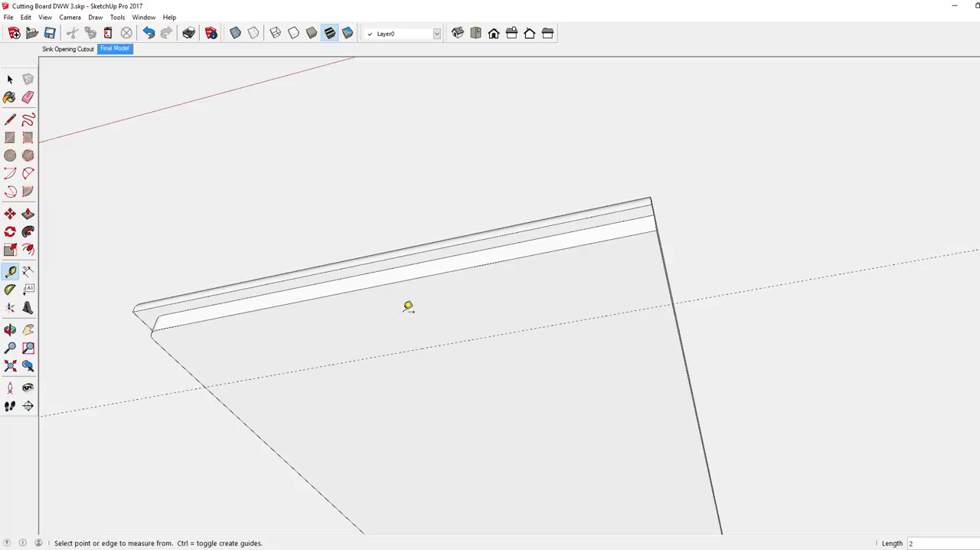
Place a second guide on the bottom face 2" in from the opposite short end edge
{"action": "scroll", "coordinate": [379, 284], "scroll_direction": "down", "scroll_amount": 5}
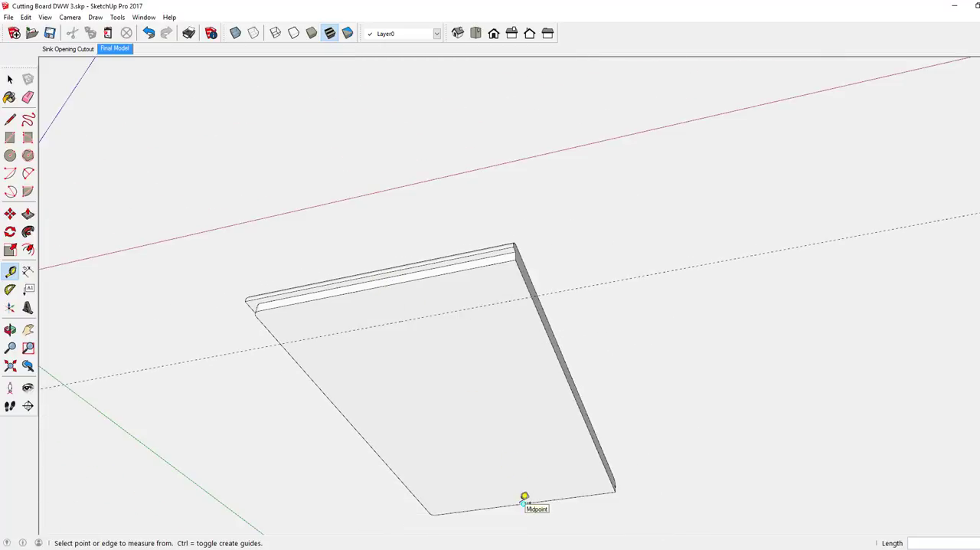
{"action": "left_click", "coordinate": [524, 501]}
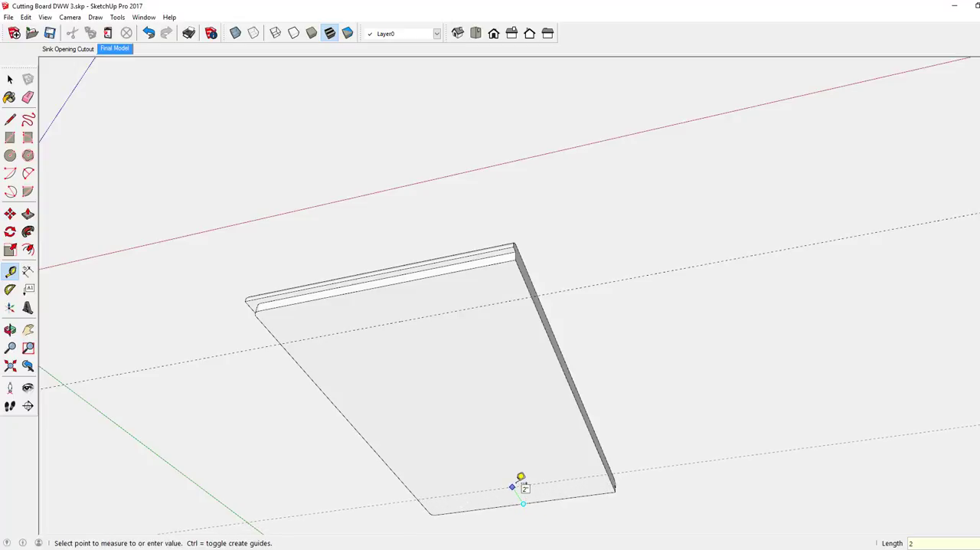
{"action": "key", "text": "Return"}
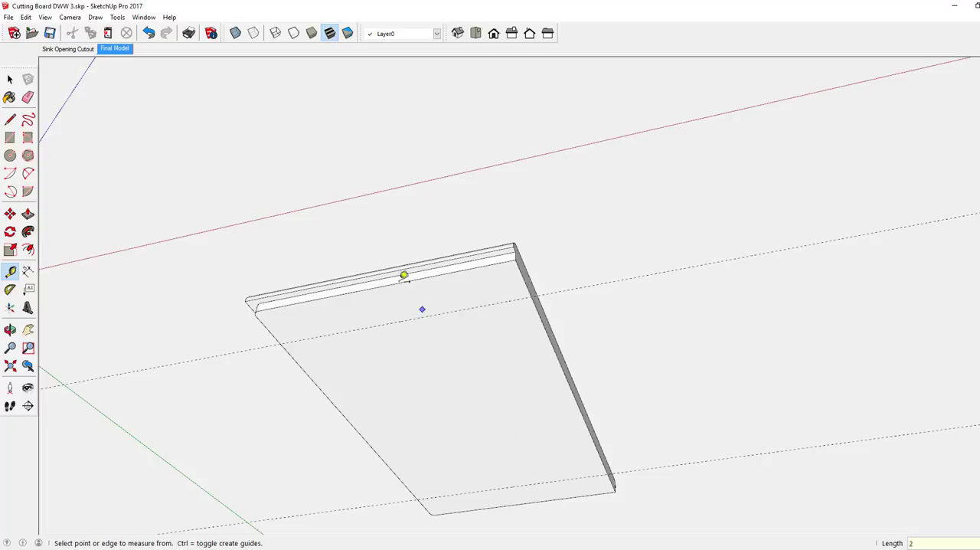
Draw a vertical rectangle through the board along the first guide, 11 7/16" long and 3/4" high, extending past the overhanging long side
{"action": "left_click", "coordinate": [10, 120]}
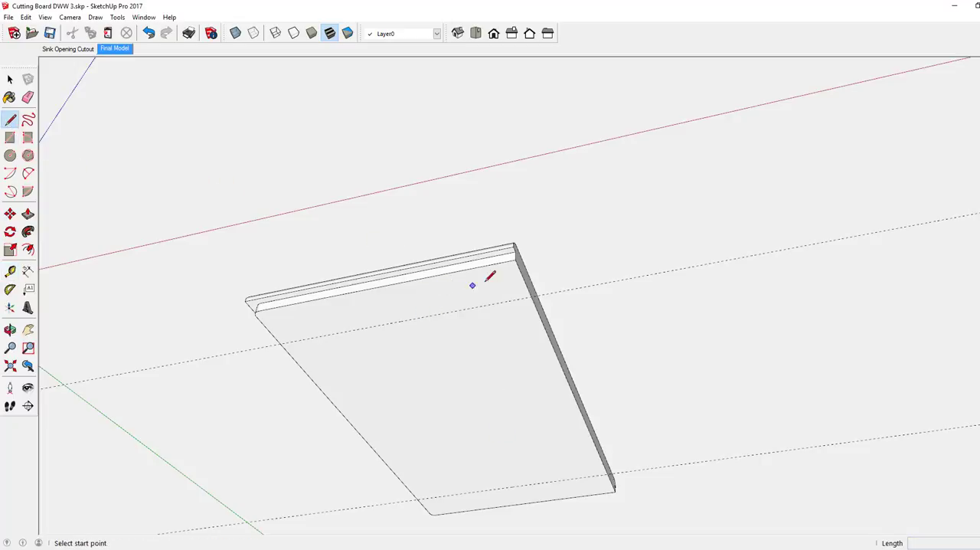
{"action": "left_click", "coordinate": [533, 294]}
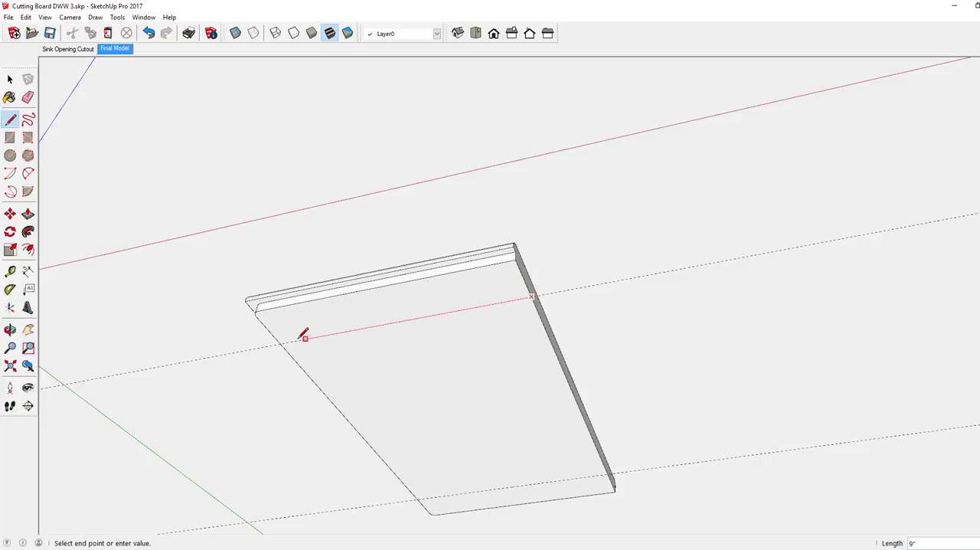
{"action": "left_click", "coordinate": [246, 350]}
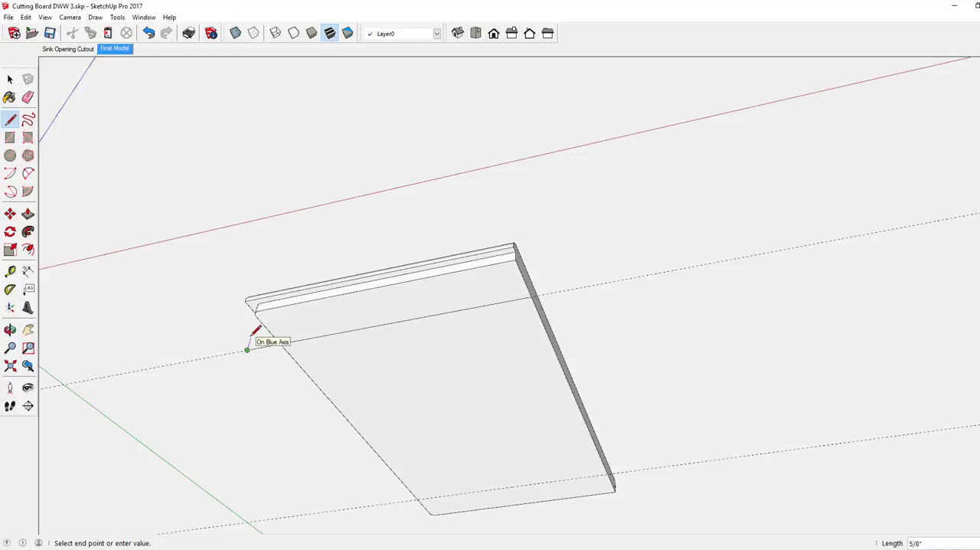
{"action": "middle_click", "coordinate": [282, 317]}
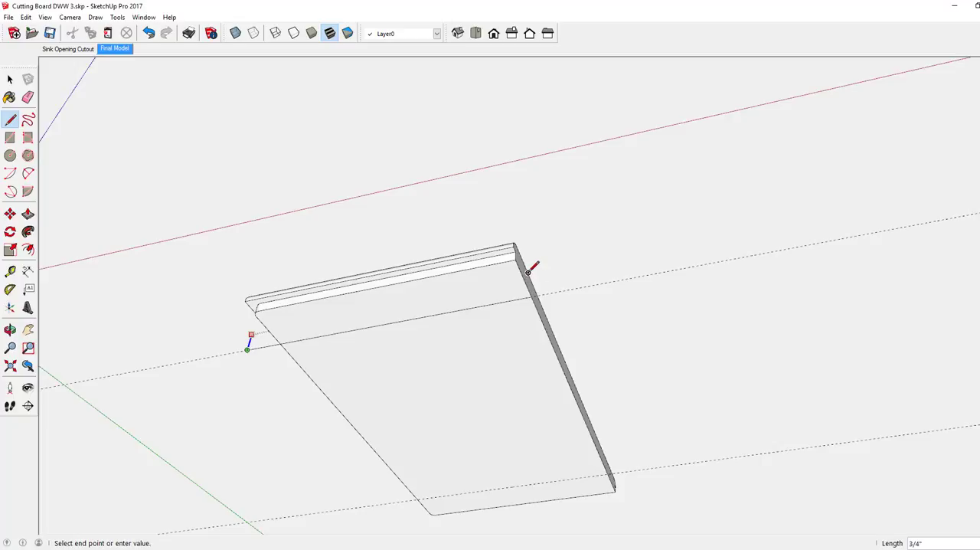
{"action": "middle_click_drag", "start_coordinate": [519, 258], "coordinate": [564, 532]}
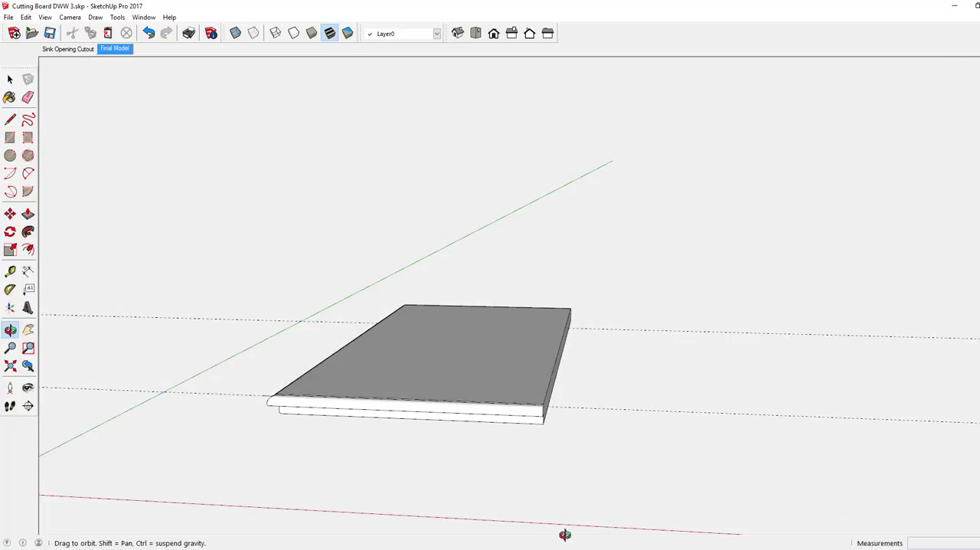
{"action": "left_click", "coordinate": [419, 378]}
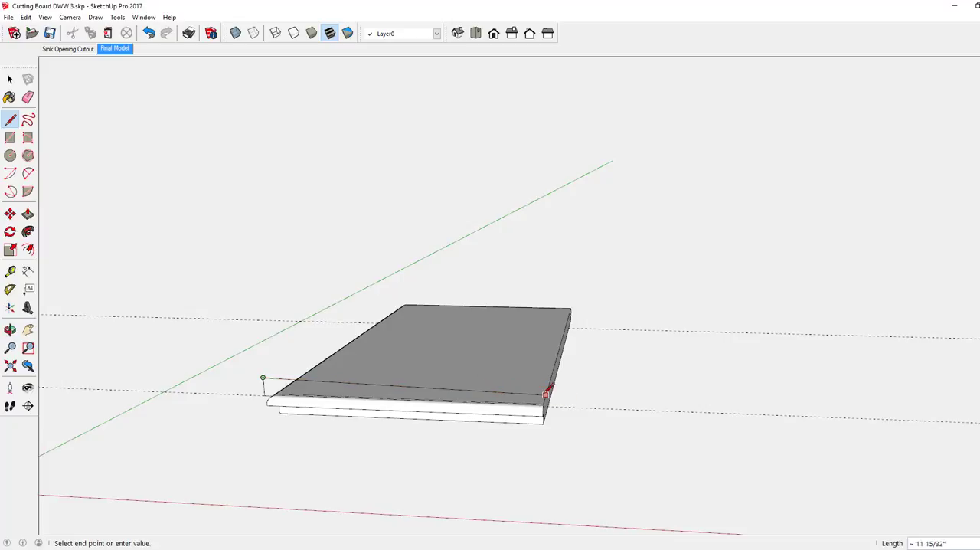
{"action": "left_click", "coordinate": [548, 387]}
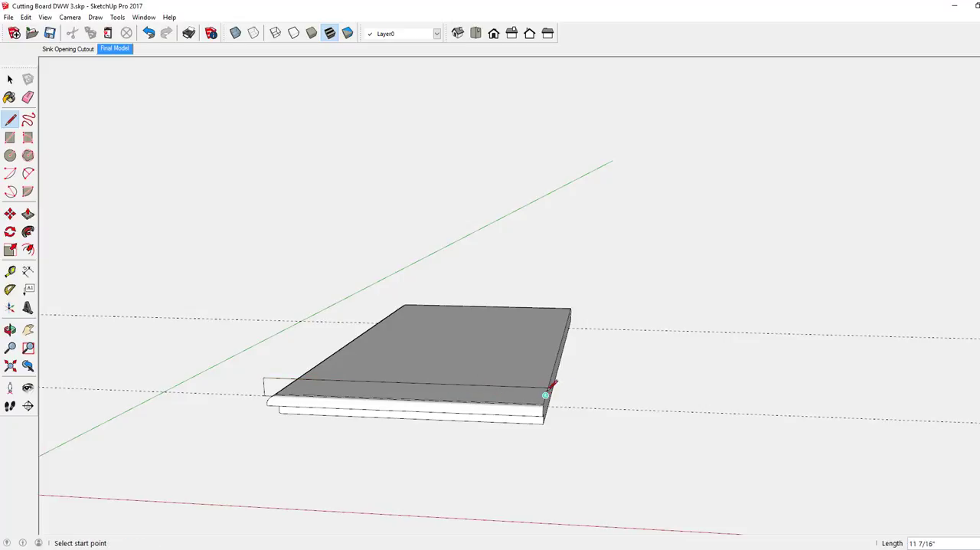
{"action": "left_click", "coordinate": [548, 386]}
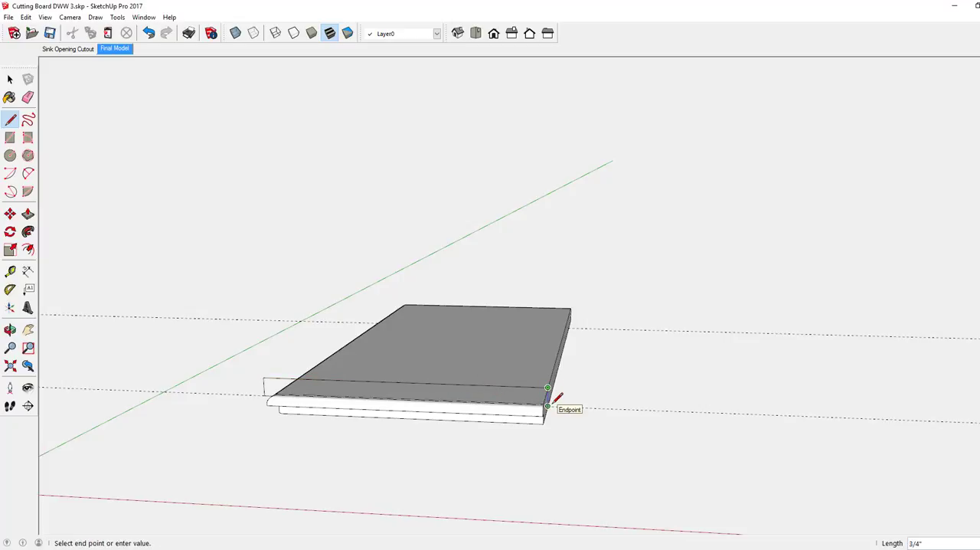
{"action": "left_click", "coordinate": [548, 406]}
Draw a vertical rectangle through the board along the second guide, about 11 1/16" long and 3/4" high, extending past the same long side
{"action": "middle_click_drag", "start_coordinate": [425, 346], "coordinate": [471, 314]}
{"action": "scroll", "coordinate": [541, 307], "scroll_direction": "up", "scroll_amount": 5}
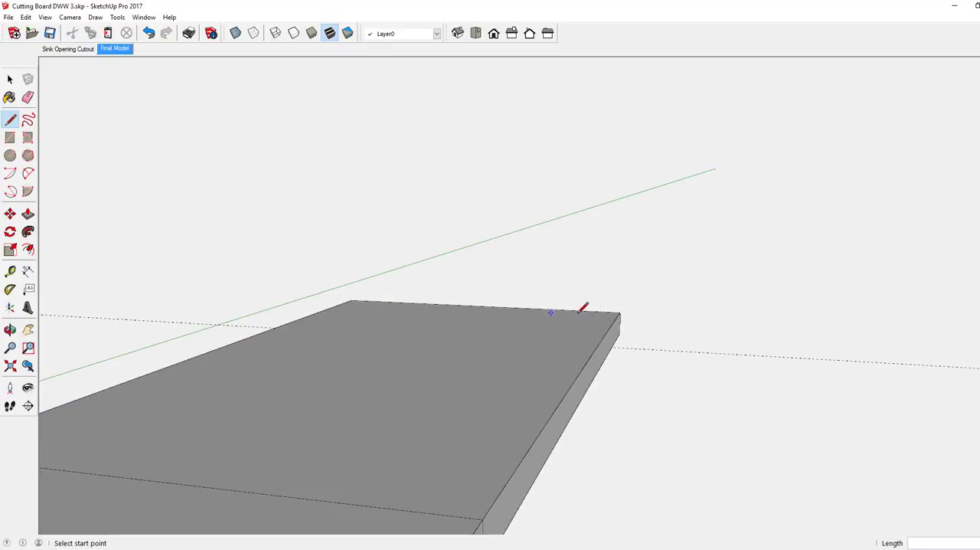
{"action": "left_click", "coordinate": [617, 341]}
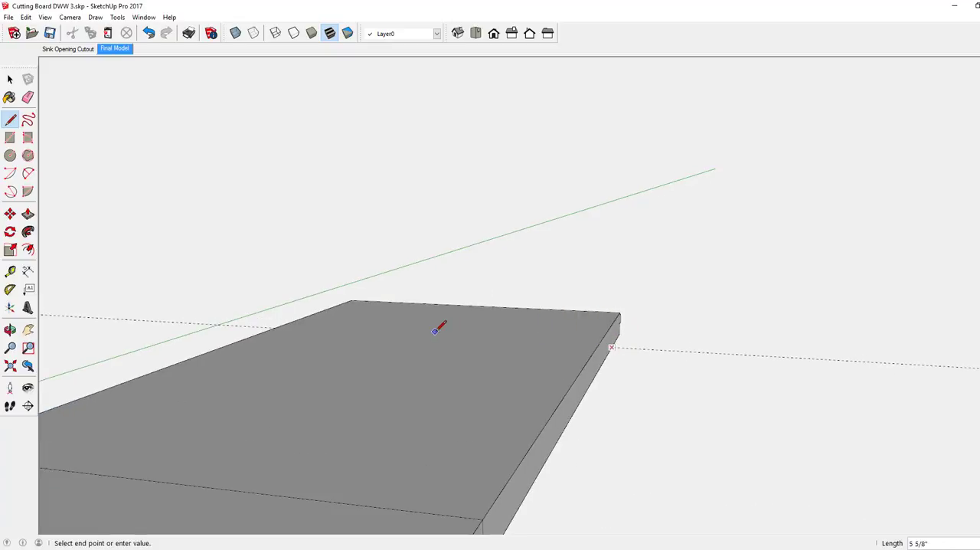
{"action": "middle_click_drag", "start_coordinate": [440, 326], "coordinate": [459, 344]}
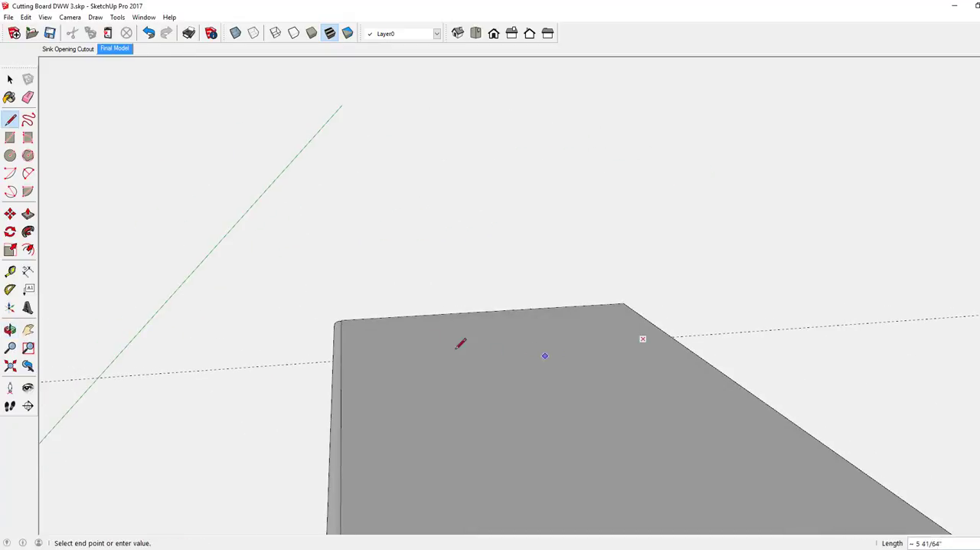
{"action": "left_click", "coordinate": [307, 361]}
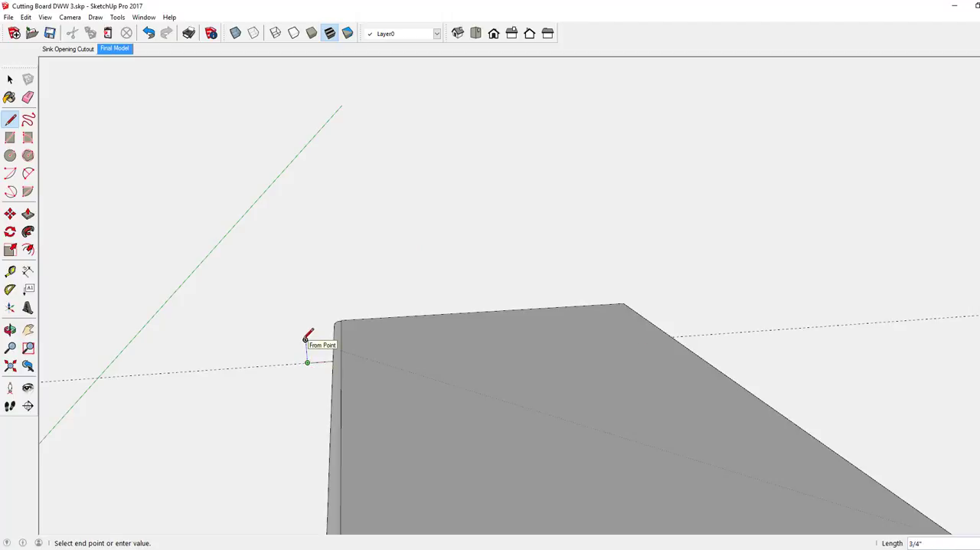
{"action": "left_click", "coordinate": [306, 339]}
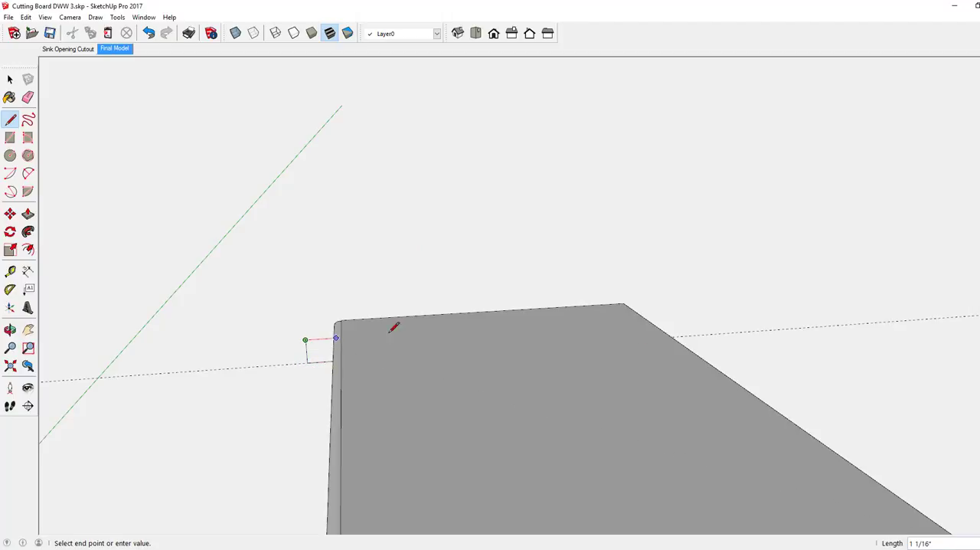
{"action": "left_click", "coordinate": [643, 318]}
{"action": "middle_click_drag", "start_coordinate": [631, 350], "coordinate": [485, 333]}
{"action": "left_click", "coordinate": [616, 335]}
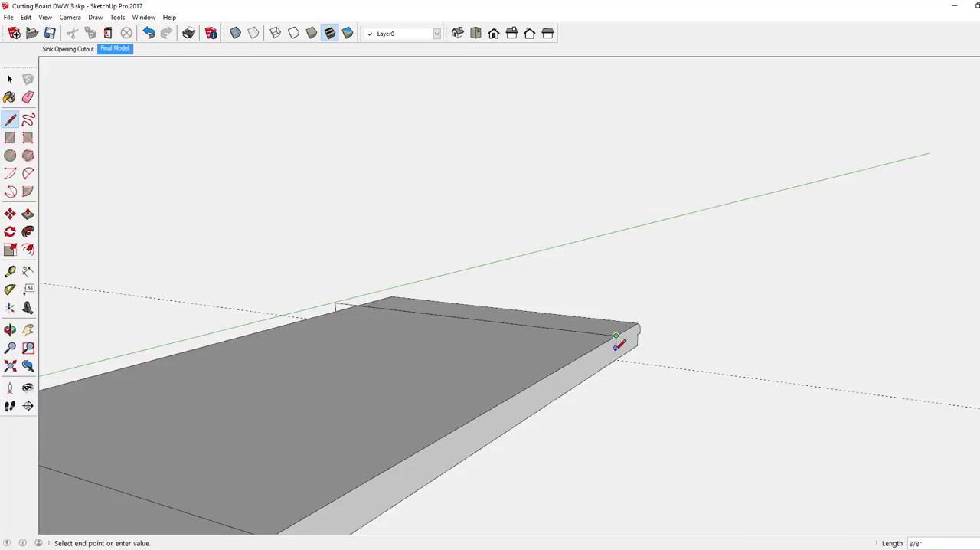
{"action": "left_click", "coordinate": [616, 358]}
Erase the two dashed guides crossing the board near its short ends
{"action": "scroll", "coordinate": [613, 329], "scroll_direction": "down", "scroll_amount": 4}
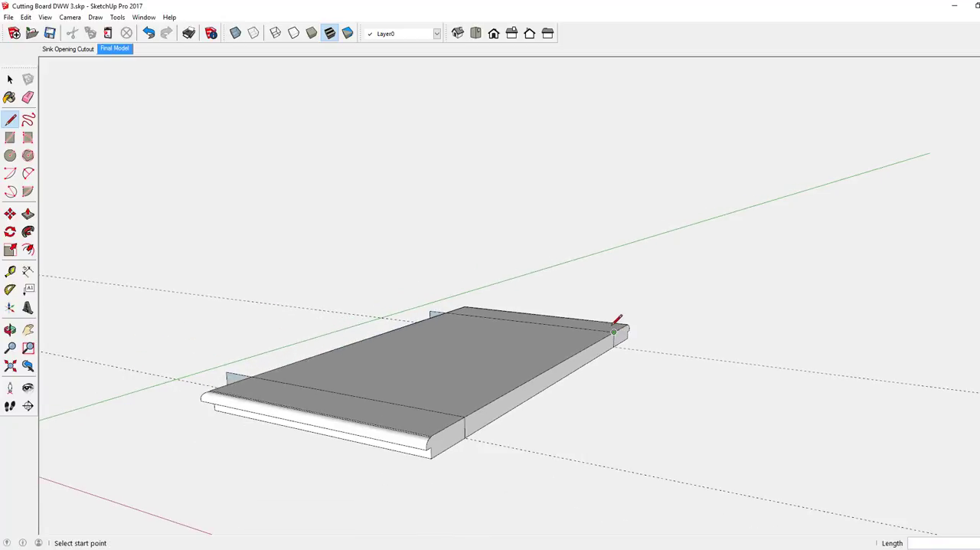
{"action": "middle_click_drag", "start_coordinate": [411, 356], "coordinate": [465, 358]}
{"action": "left_click", "coordinate": [28, 98]}
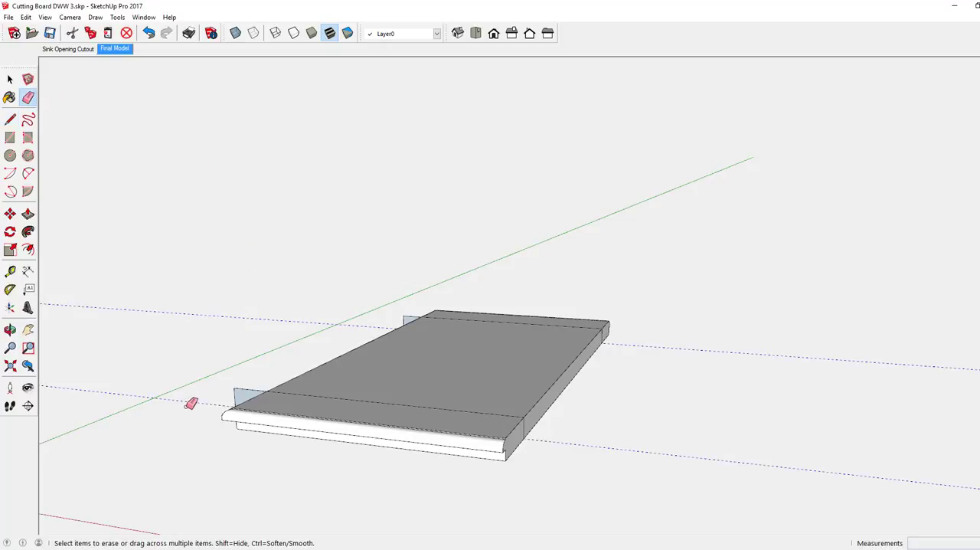
{"action": "middle_click_drag", "start_coordinate": [401, 355], "coordinate": [413, 401]}
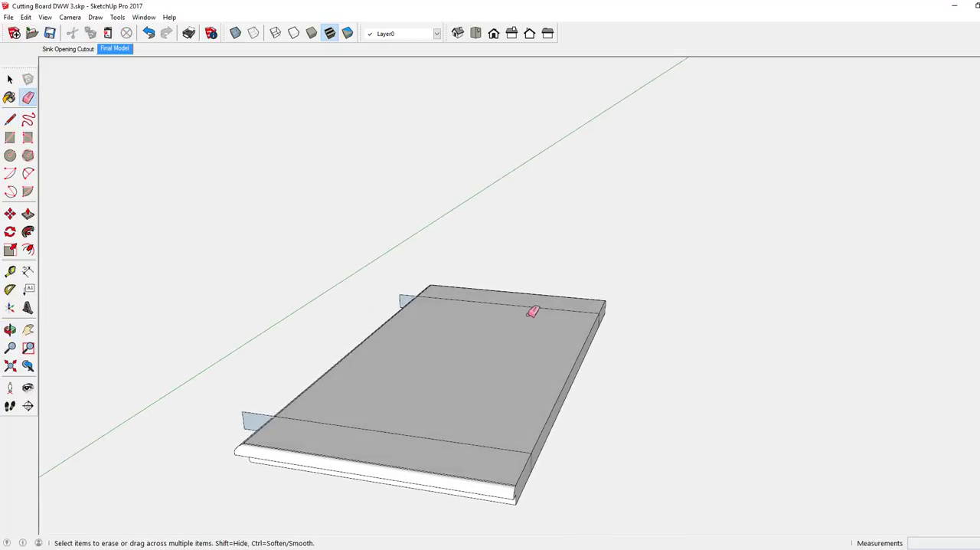
{"action": "scroll", "coordinate": [545, 309], "scroll_direction": "down", "scroll_amount": 4}
{"action": "mouse_move", "coordinate": [421, 363]}
{"action": "middle_mouse_down"}
{"action": "mouse_move", "coordinate": [415, 373]}
{"action": "mouse_move", "coordinate": [426, 383]}
{"action": "mouse_move", "coordinate": [426, 373]}
{"action": "middle_mouse_up"}
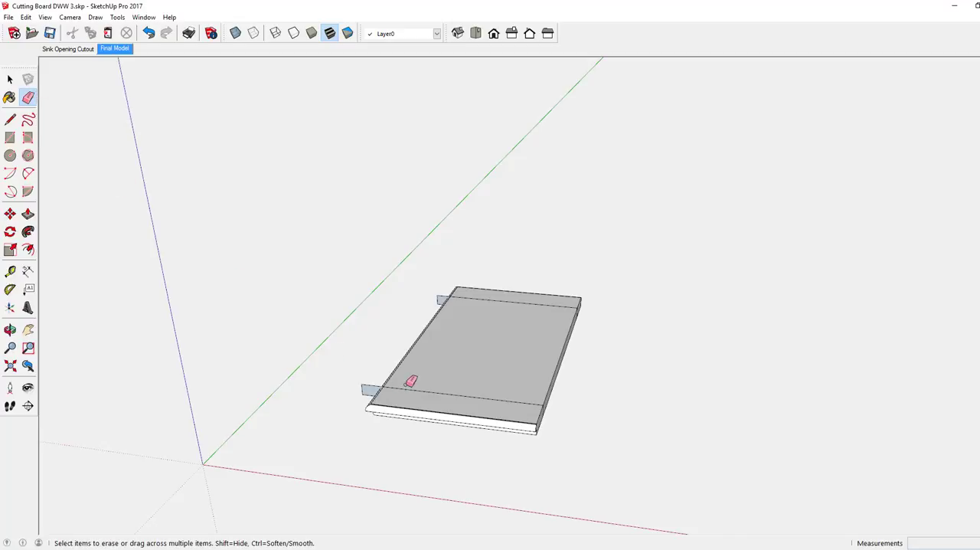
{"action": "mouse_move", "coordinate": [415, 372]}
{"action": "middle_mouse_down"}
{"action": "mouse_move", "coordinate": [449, 475]}
{"action": "mouse_move", "coordinate": [463, 487]}
{"action": "middle_mouse_up"}
{"action": "scroll", "coordinate": [486, 458], "scroll_direction": "up", "scroll_amount": 4}
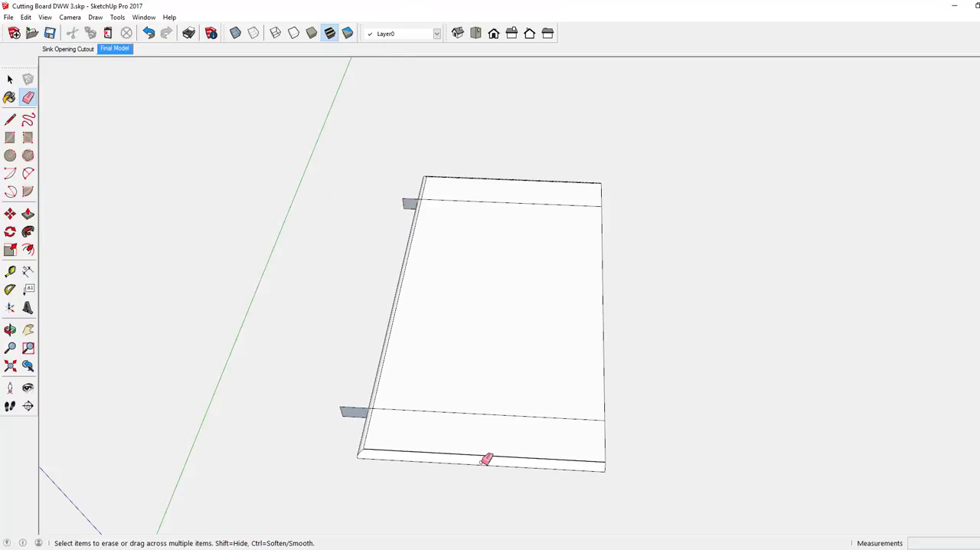
{"action": "middle_click_drag", "start_coordinate": [481, 451], "coordinate": [477, 439]}
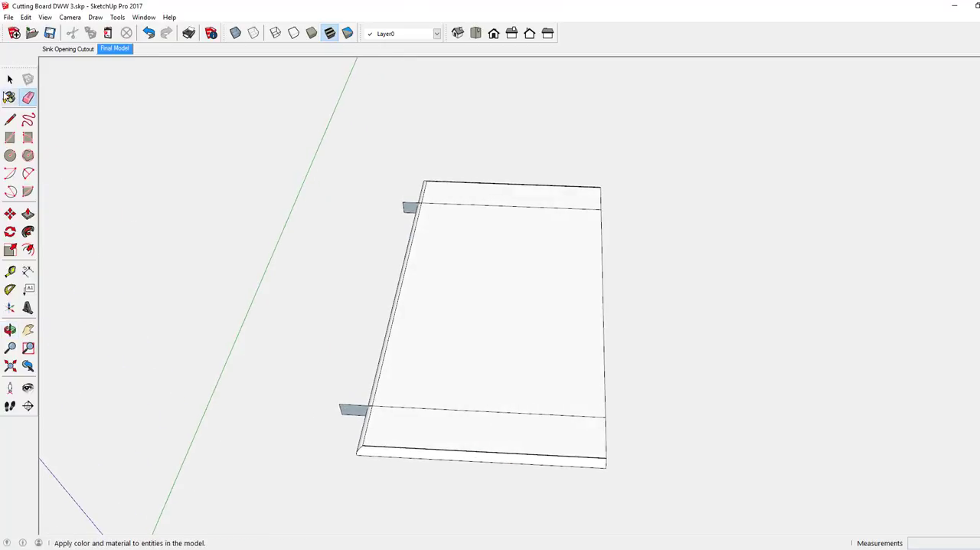
{"action": "left_click", "coordinate": [9, 80]}
{"action": "left_click_drag", "start_coordinate": [298, 389], "coordinate": [648, 486]}
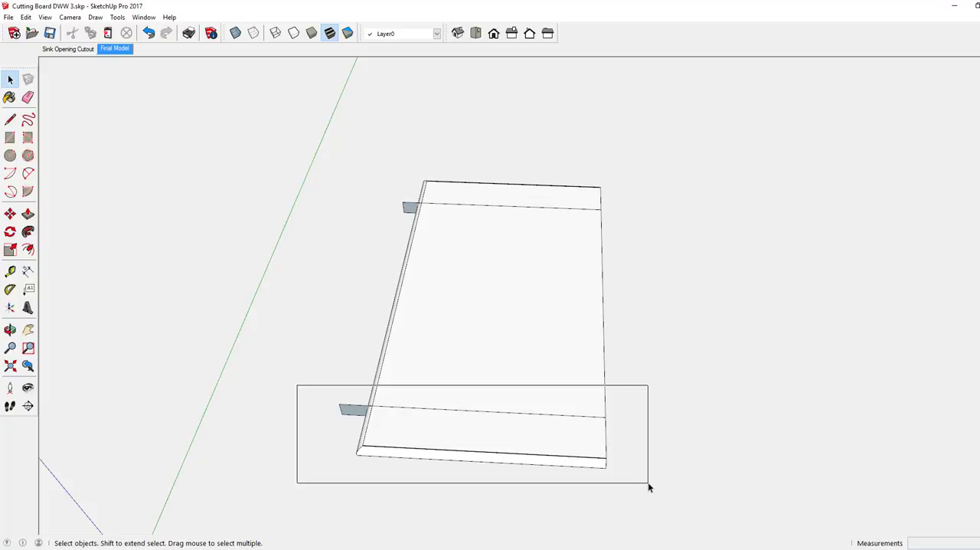
{"action": "left_click_drag", "start_coordinate": [648, 486], "coordinate": [648, 486]}
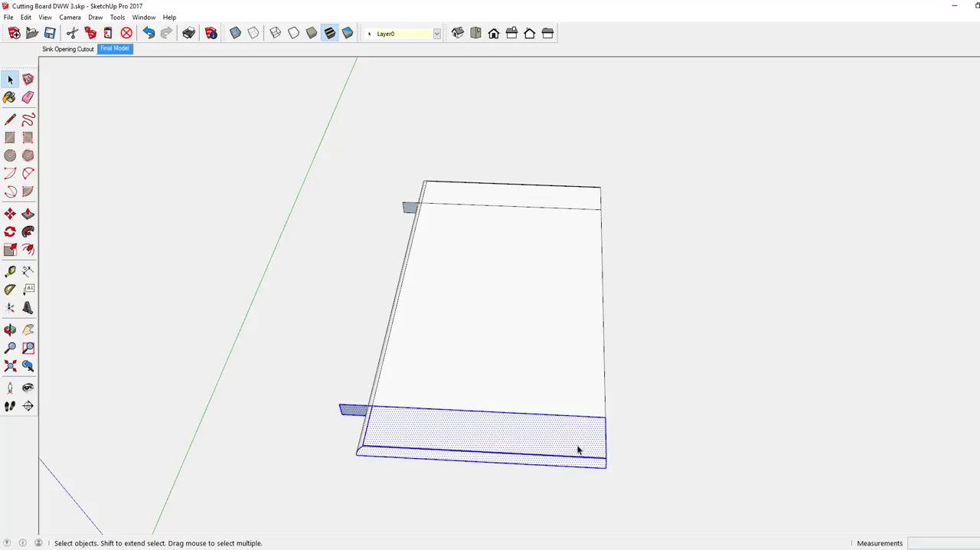
{"action": "left_click", "coordinate": [211, 253]}
Select the whole board with both vertical rectangles and intersect its faces with the selection
{"action": "middle_click_drag", "start_coordinate": [401, 445], "coordinate": [416, 397]}
{"action": "scroll", "coordinate": [417, 385], "scroll_direction": "up", "scroll_amount": 3}
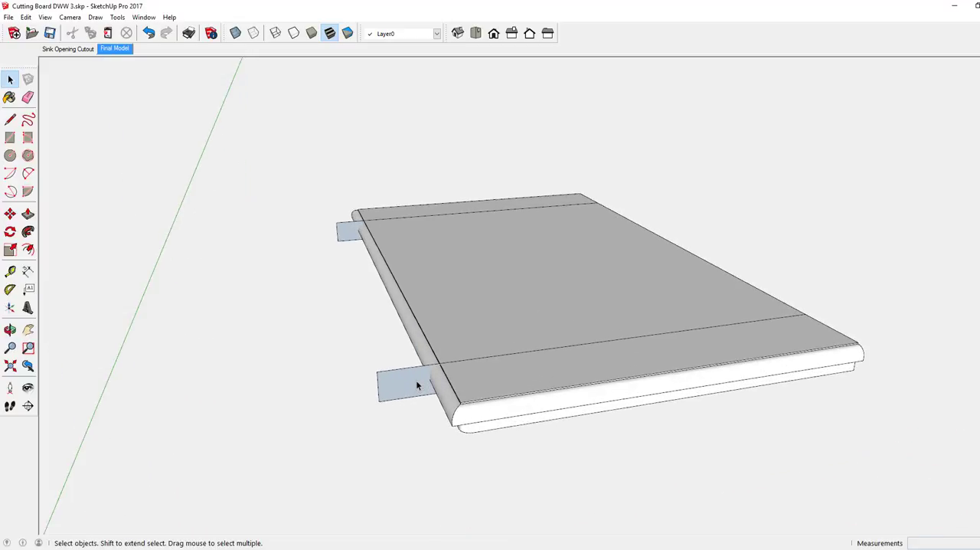
{"action": "triple_click", "coordinate": [418, 384]}
{"action": "right_click", "coordinate": [417, 385]}
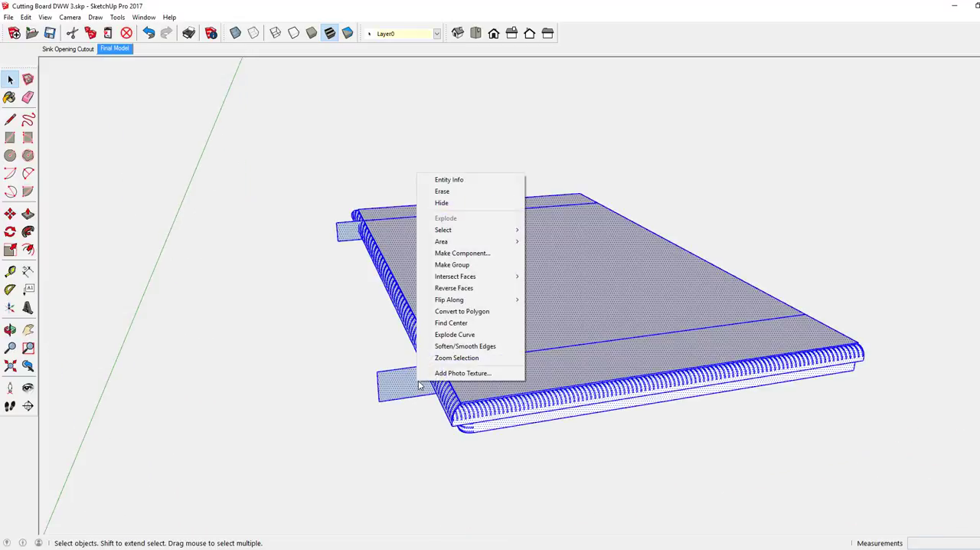
{"action": "mouse_move", "coordinate": [444, 283]}
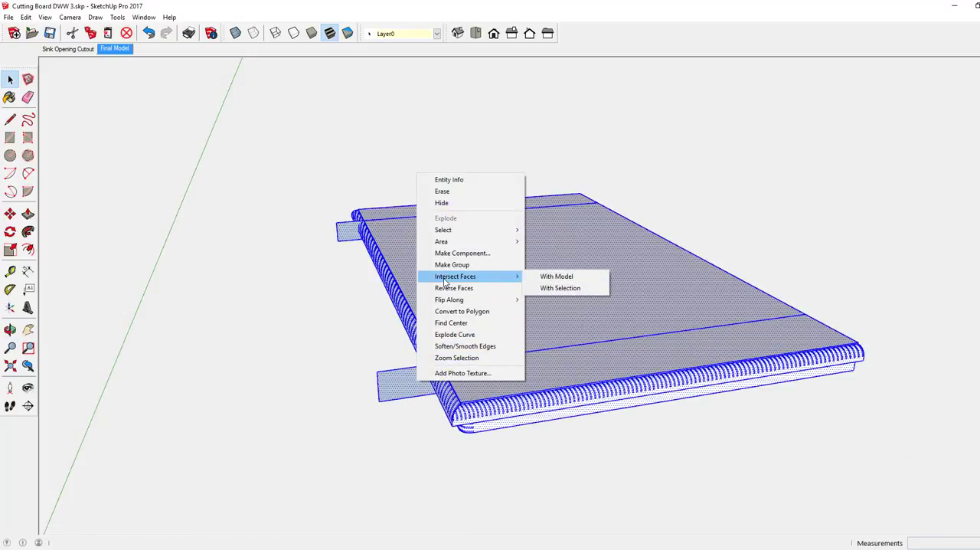
{"action": "left_click", "coordinate": [563, 288]}
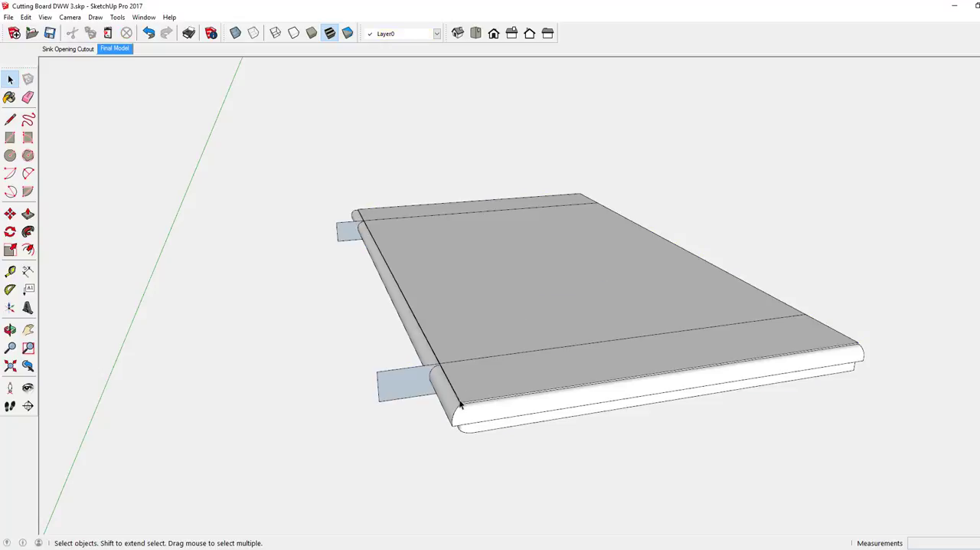
Make the short-end strip nearest the origin a component named Breadboard, replacing the existing definition of that name
{"action": "middle_click_drag", "start_coordinate": [458, 385], "coordinate": [400, 439]}
{"action": "scroll", "coordinate": [387, 422], "scroll_direction": "down", "scroll_amount": 3}
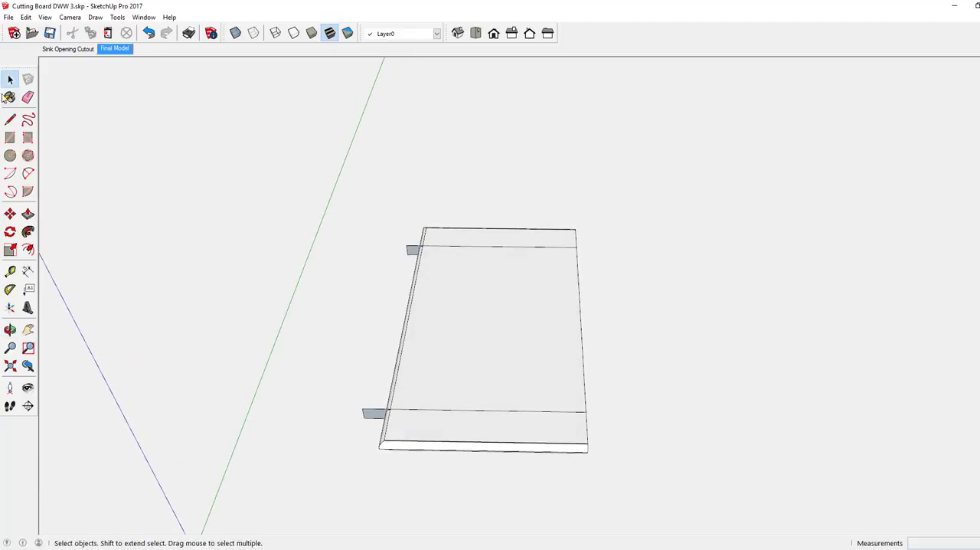
{"action": "left_click", "coordinate": [13, 81]}
{"action": "left_click_drag", "start_coordinate": [315, 390], "coordinate": [615, 471]}
{"action": "right_click", "coordinate": [448, 428]}
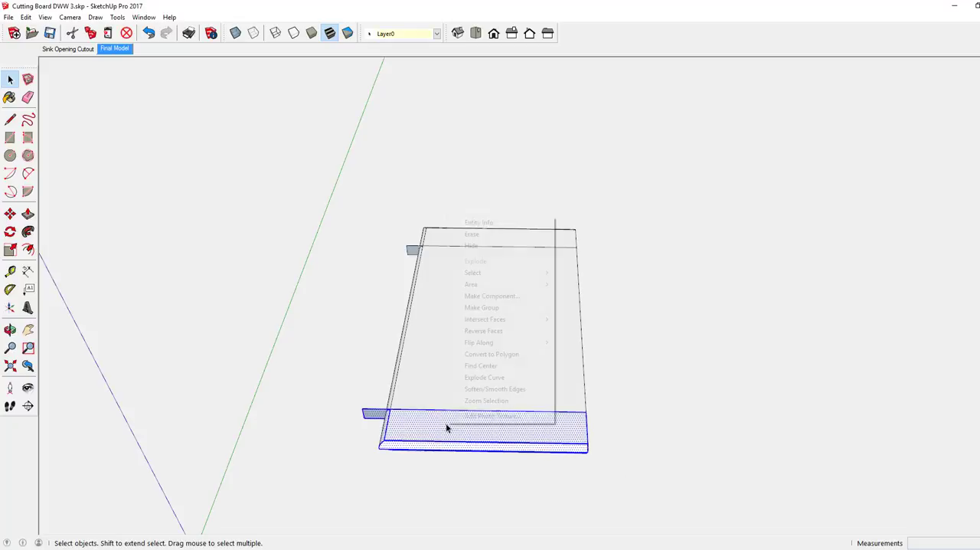
{"action": "left_click", "coordinate": [478, 298]}
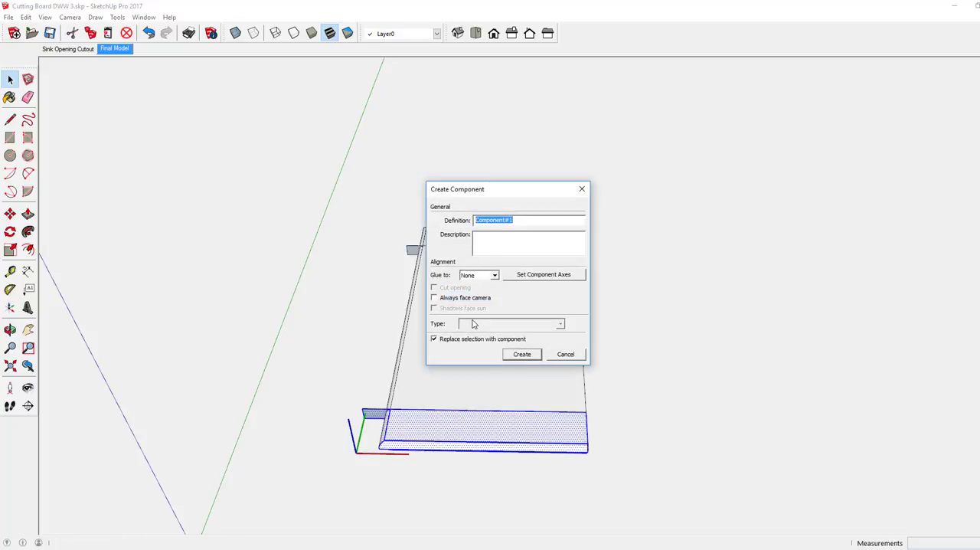
{"action": "type", "text": "Breadboard"}
{"action": "key", "text": "Return"}
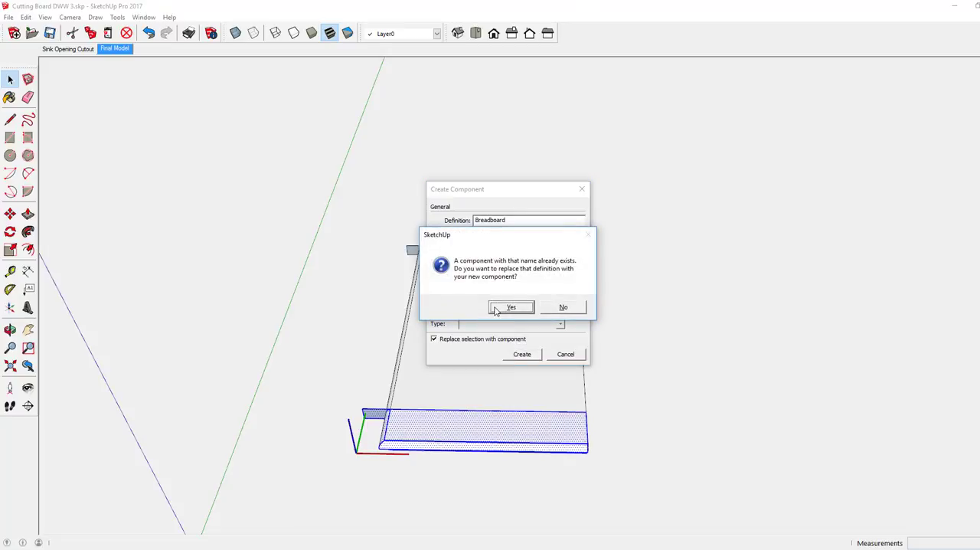
{"action": "left_click", "coordinate": [509, 307]}
Erase the board's opposite short-end strip beyond the far dividing line, including its leftover edges
{"action": "middle_click_drag", "start_coordinate": [388, 421], "coordinate": [354, 434]}
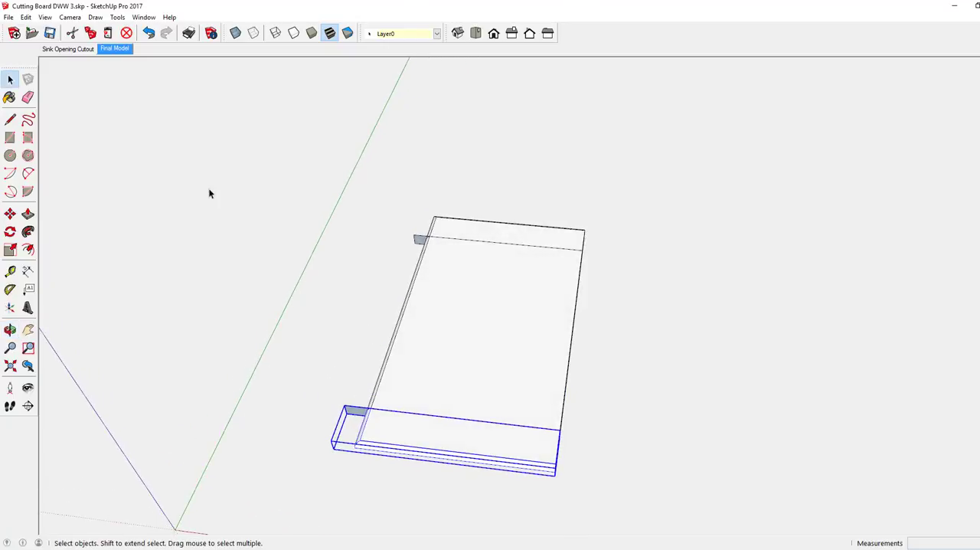
{"action": "left_click", "coordinate": [29, 98]}
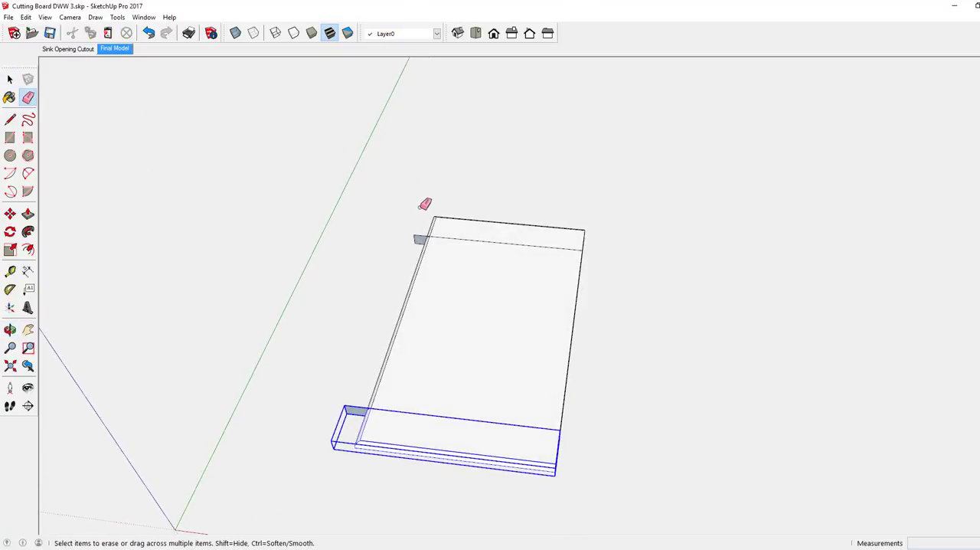
{"action": "mouse_move", "coordinate": [438, 217]}
{"action": "left_mouse_down"}
{"action": "mouse_move", "coordinate": [612, 234]}
{"action": "mouse_move", "coordinate": [406, 210]}
{"action": "mouse_move", "coordinate": [452, 222]}
{"action": "mouse_move", "coordinate": [431, 210]}
{"action": "mouse_move", "coordinate": [437, 219]}
{"action": "left_mouse_up"}
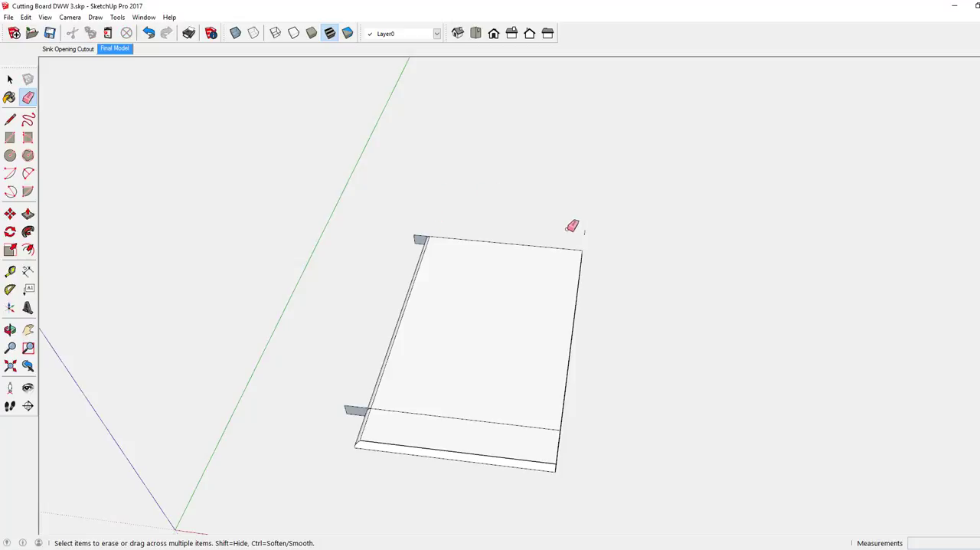
{"action": "left_click_drag", "start_coordinate": [584, 230], "coordinate": [586, 233]}
Make the board's remaining center section, including its far dividing rectangle, a separate component
{"action": "mouse_move", "coordinate": [438, 287]}
{"action": "middle_mouse_down"}
{"action": "mouse_move", "coordinate": [426, 291]}
{"action": "mouse_move", "coordinate": [457, 334]}
{"action": "mouse_move", "coordinate": [472, 332]}
{"action": "mouse_move", "coordinate": [442, 278]}
{"action": "mouse_move", "coordinate": [452, 291]}
{"action": "mouse_move", "coordinate": [427, 355]}
{"action": "mouse_move", "coordinate": [440, 431]}
{"action": "mouse_move", "coordinate": [417, 406]}
{"action": "middle_mouse_up"}
{"action": "left_click", "coordinate": [10, 79]}
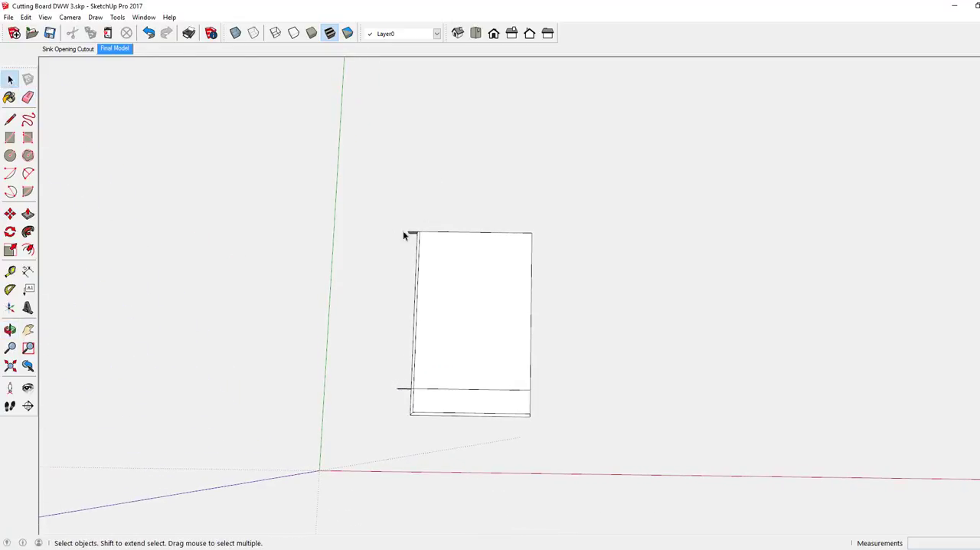
{"action": "mouse_move", "coordinate": [372, 218]}
{"action": "left_mouse_down"}
{"action": "mouse_move", "coordinate": [503, 282]}
{"action": "mouse_move", "coordinate": [556, 344]}
{"action": "mouse_move", "coordinate": [559, 400]}
{"action": "left_mouse_up"}
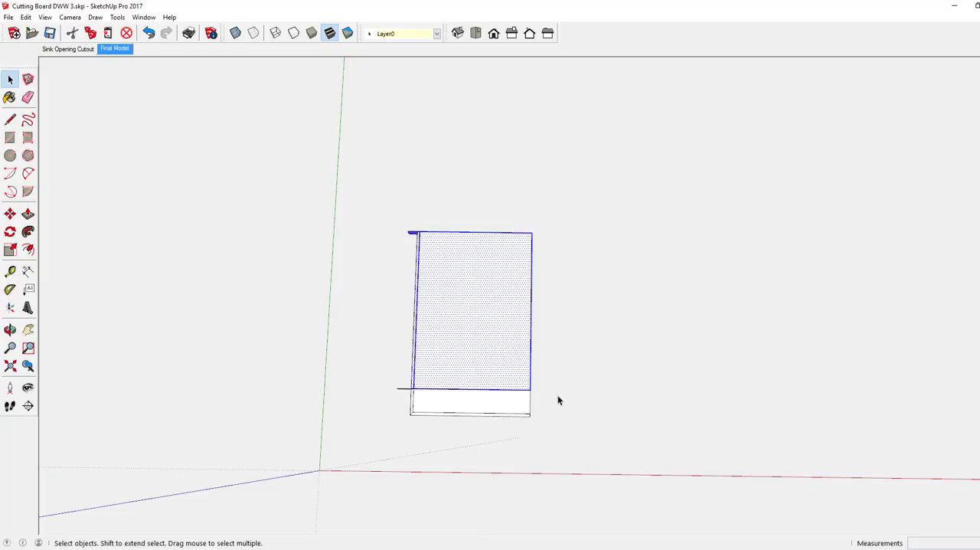
{"action": "right_click", "coordinate": [450, 308]}
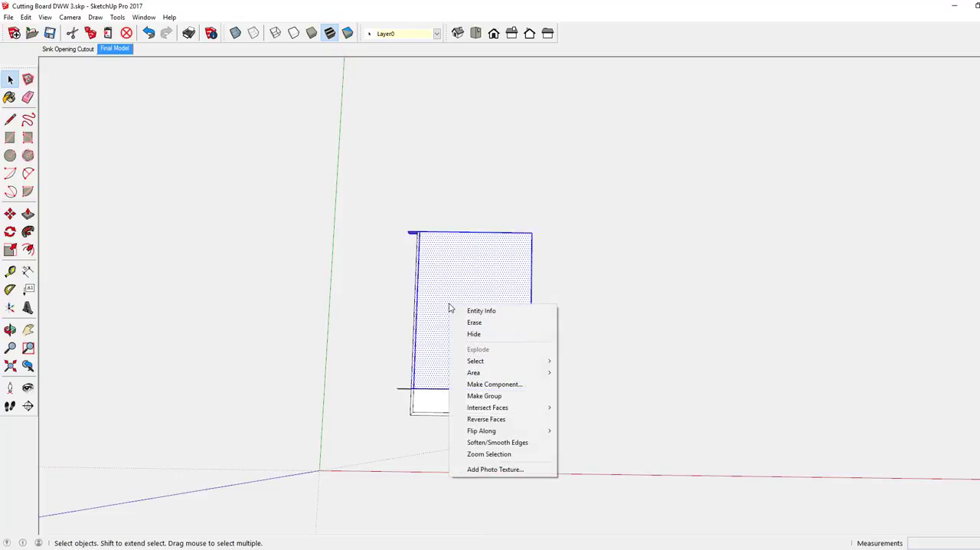
{"action": "left_click", "coordinate": [490, 385]}
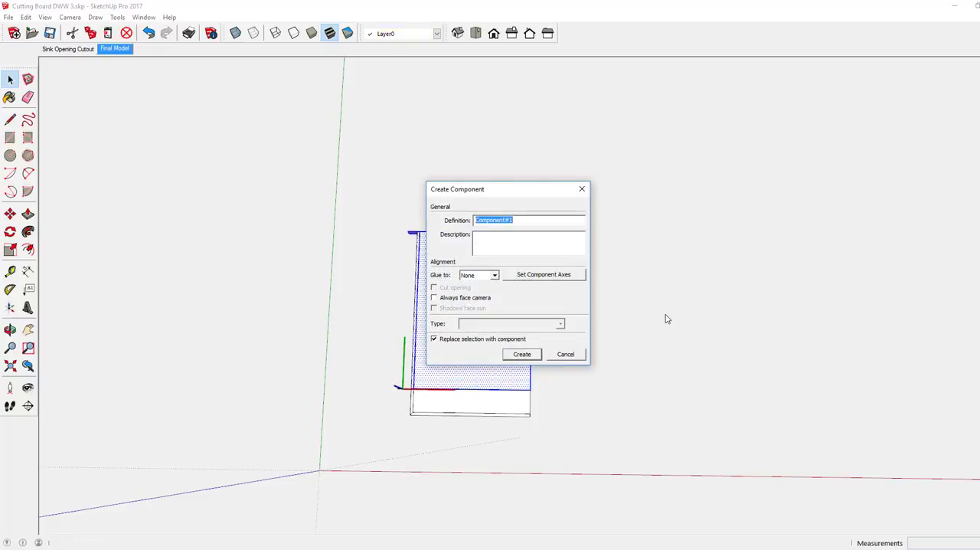
{"action": "type", "text": "Cutting Sheet"}
{"action": "key", "text": "Return"}
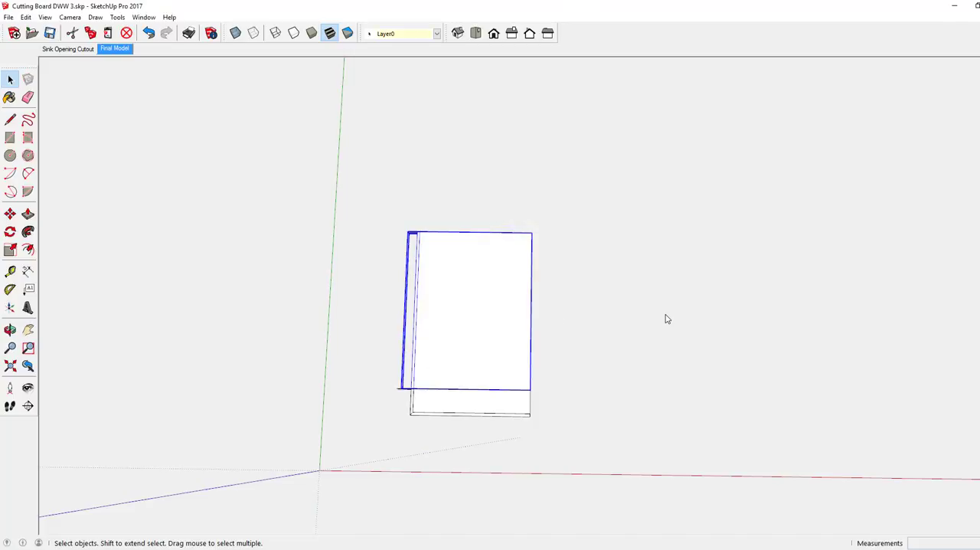
Copy the center section component about 18 1/8" along the red axis, away from the original board
{"action": "middle_click_drag", "start_coordinate": [511, 323], "coordinate": [481, 176]}
{"action": "scroll", "coordinate": [483, 252], "scroll_direction": "down", "scroll_amount": 4}
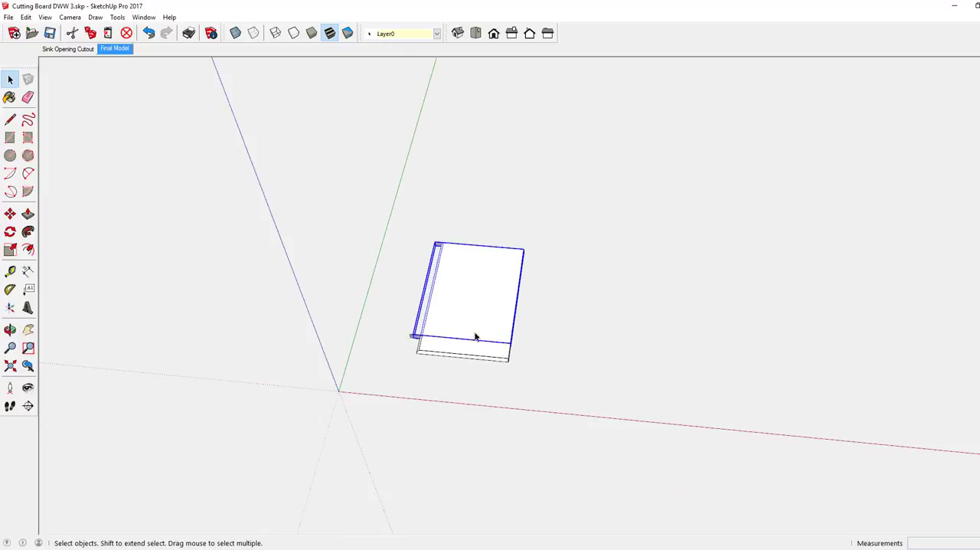
{"action": "key", "text": "o"}
{"action": "left_click_drag", "start_coordinate": [472, 298], "coordinate": [488, 253]}
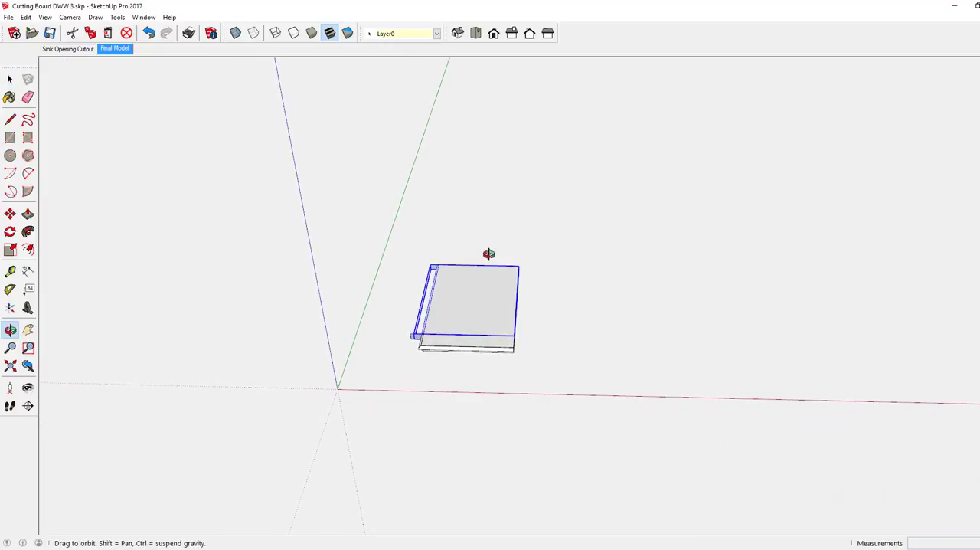
{"action": "key", "text": "space"}
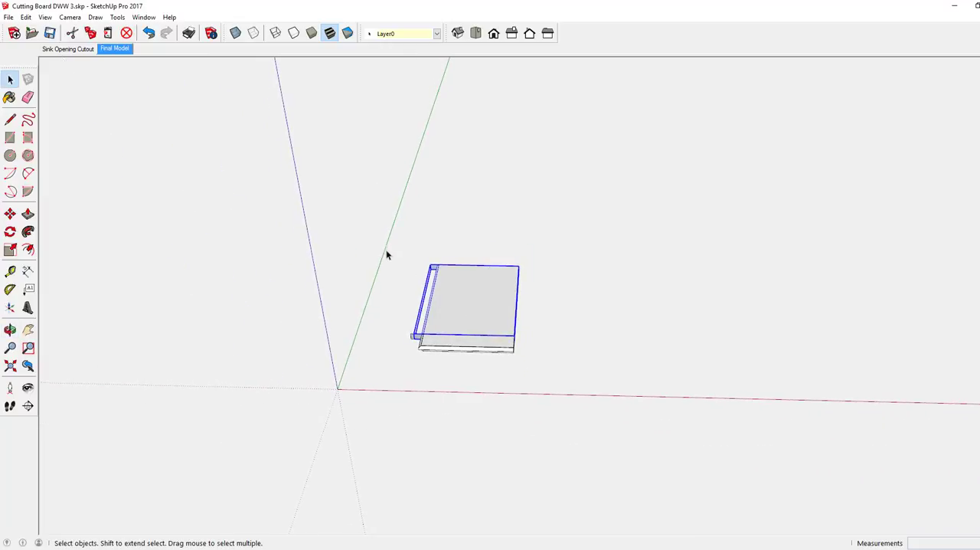
{"action": "left_click", "coordinate": [10, 214]}
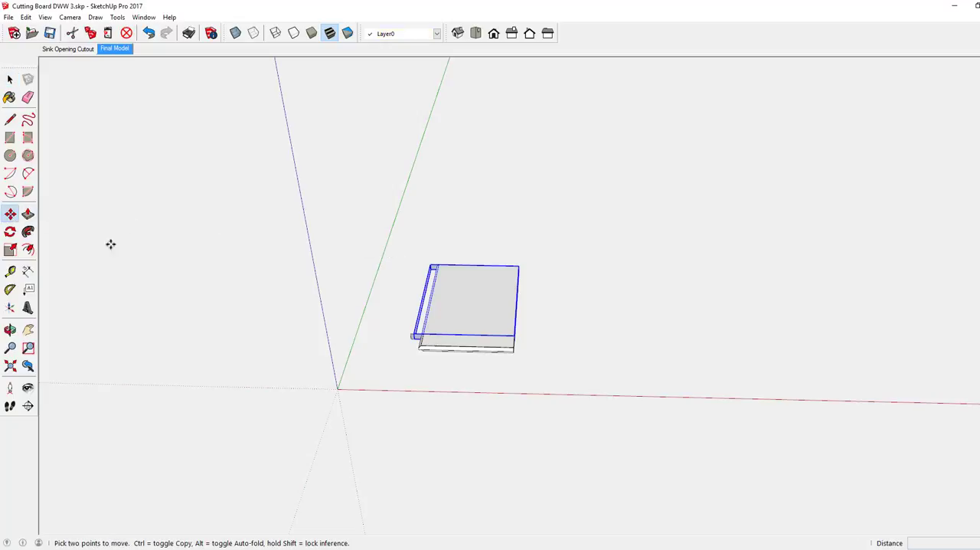
{"action": "key", "text": "ctrl"}
{"action": "left_click", "coordinate": [464, 312]}
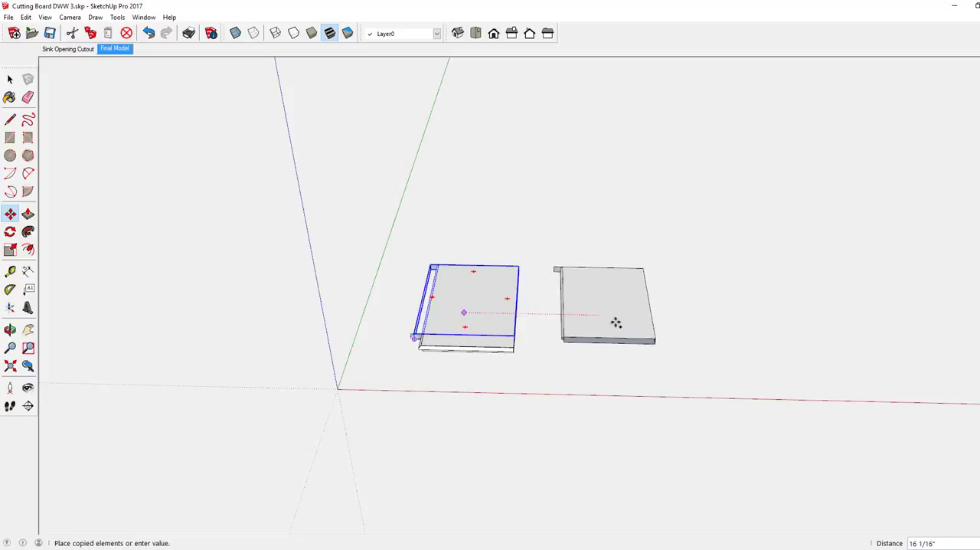
{"action": "left_click", "coordinate": [625, 318]}
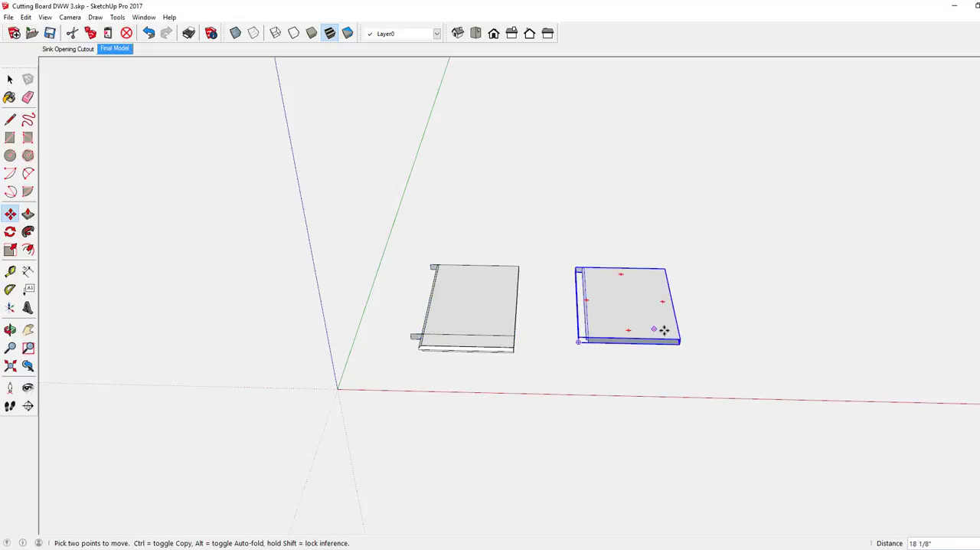
Open the copied center component for editing and close its open end face with a vertical line at the end's outer corner
{"action": "middle_click_drag", "start_coordinate": [659, 329], "coordinate": [631, 353]}
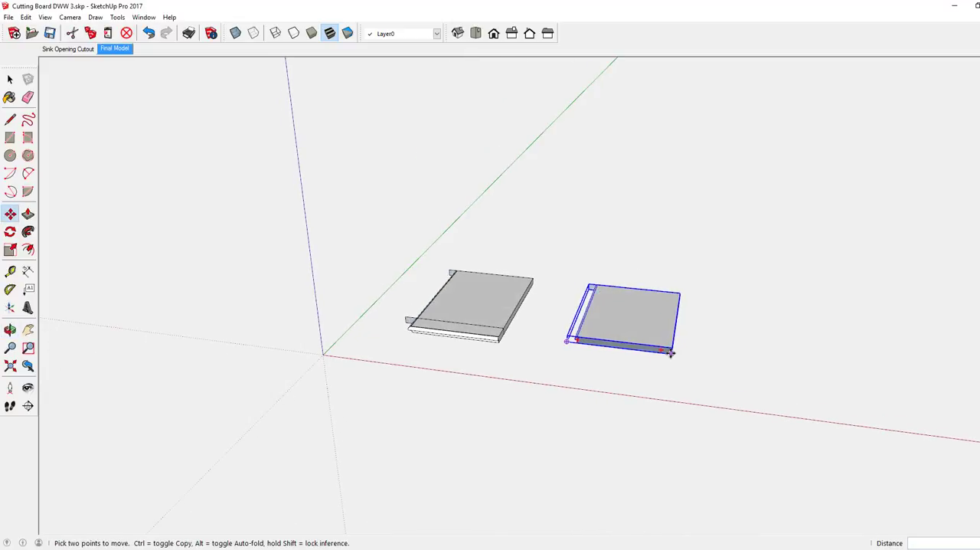
{"action": "scroll", "coordinate": [670, 352], "scroll_direction": "up", "scroll_amount": 2}
{"action": "scroll", "coordinate": [671, 353], "scroll_direction": "up", "scroll_amount": 3}
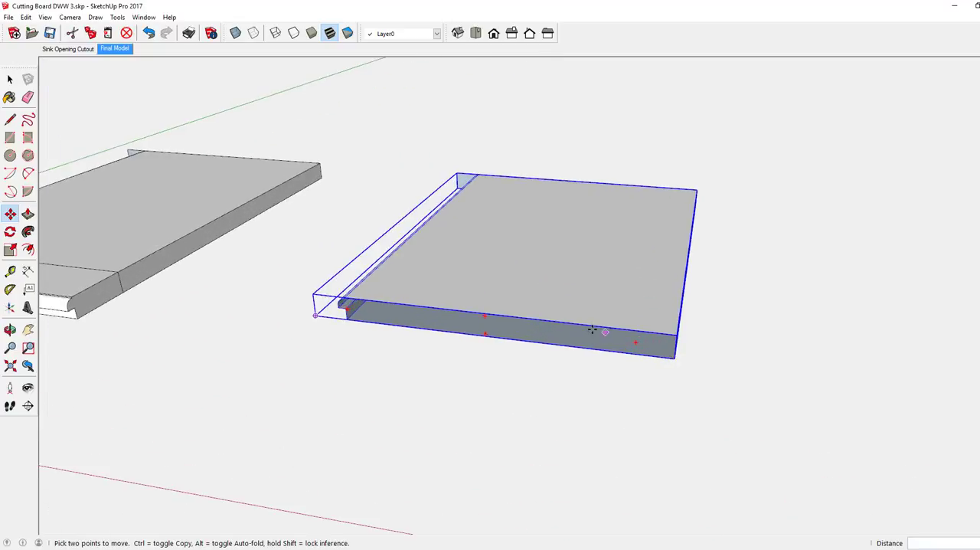
{"action": "middle_click_drag", "start_coordinate": [606, 325], "coordinate": [590, 309]}
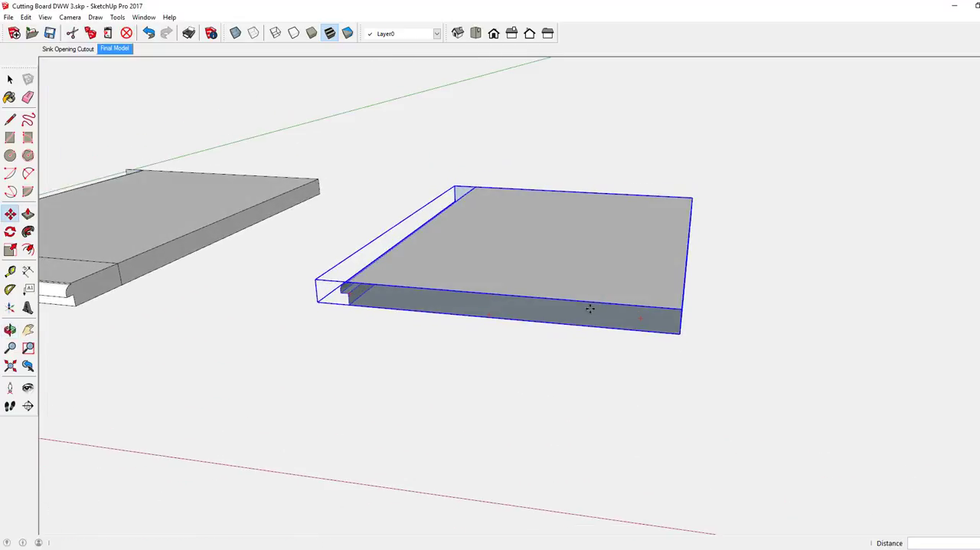
{"action": "right_click", "coordinate": [542, 247]}
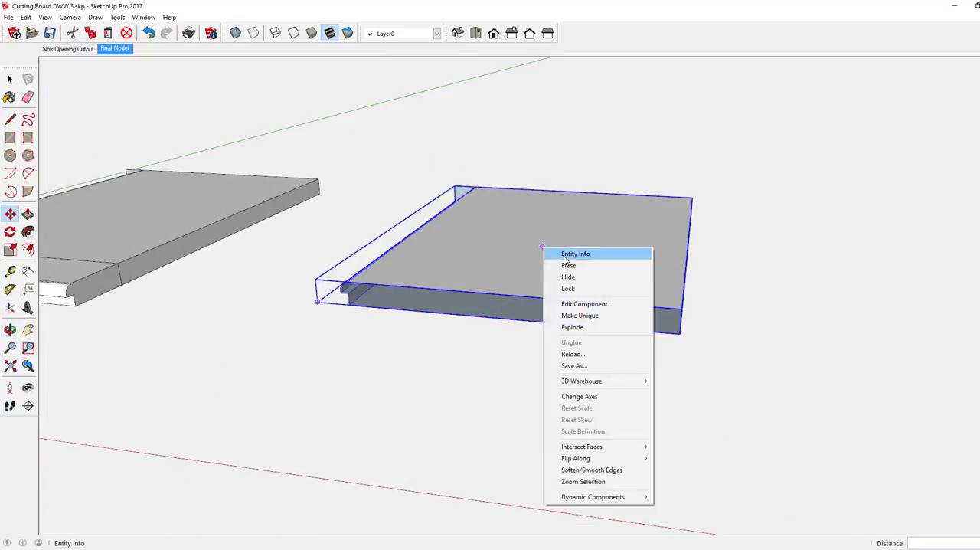
{"action": "left_click", "coordinate": [582, 304]}
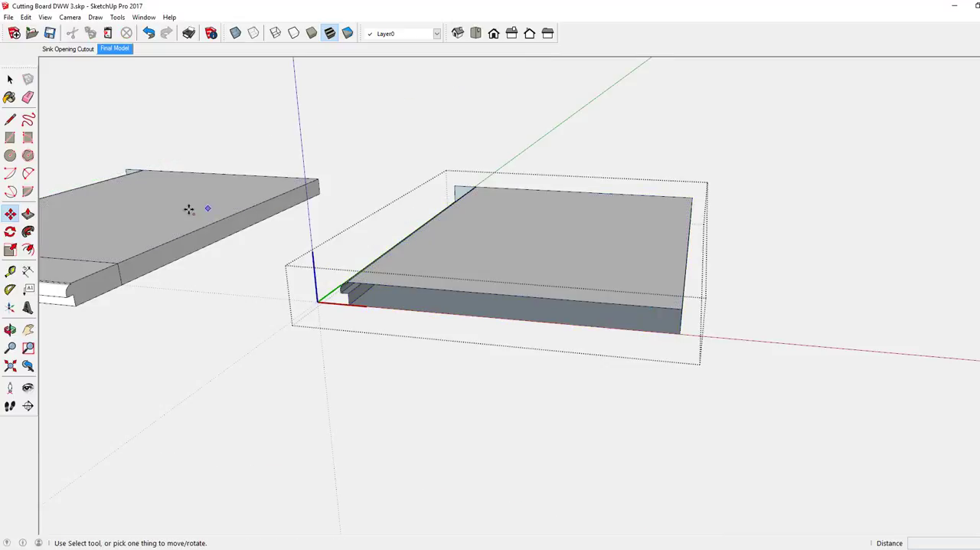
{"action": "left_click", "coordinate": [10, 119]}
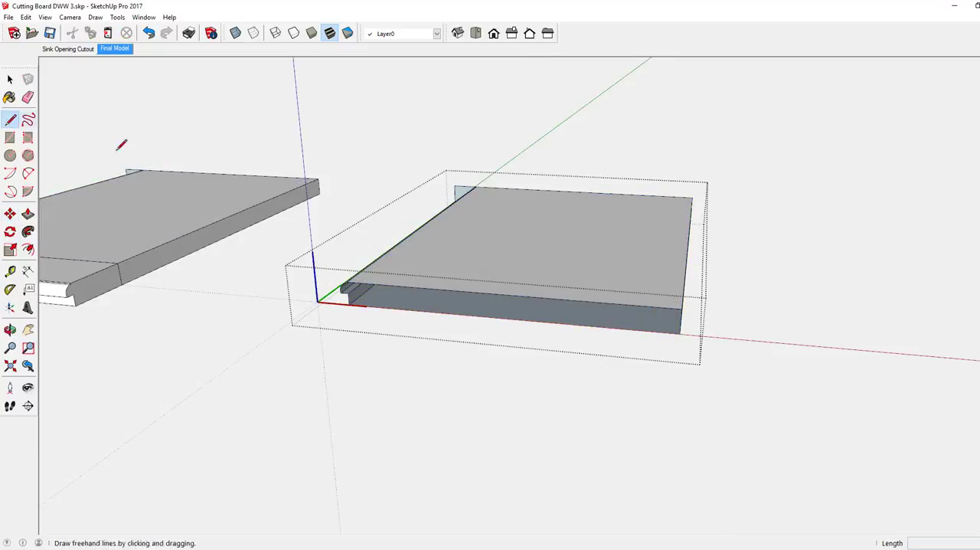
{"action": "left_click", "coordinate": [681, 308]}
{"action": "left_click", "coordinate": [680, 333]}
Erase the leftover rectangle flap projecting past the rounded long side at the center component's other end
{"action": "middle_click_drag", "start_coordinate": [510, 284], "coordinate": [674, 298]}
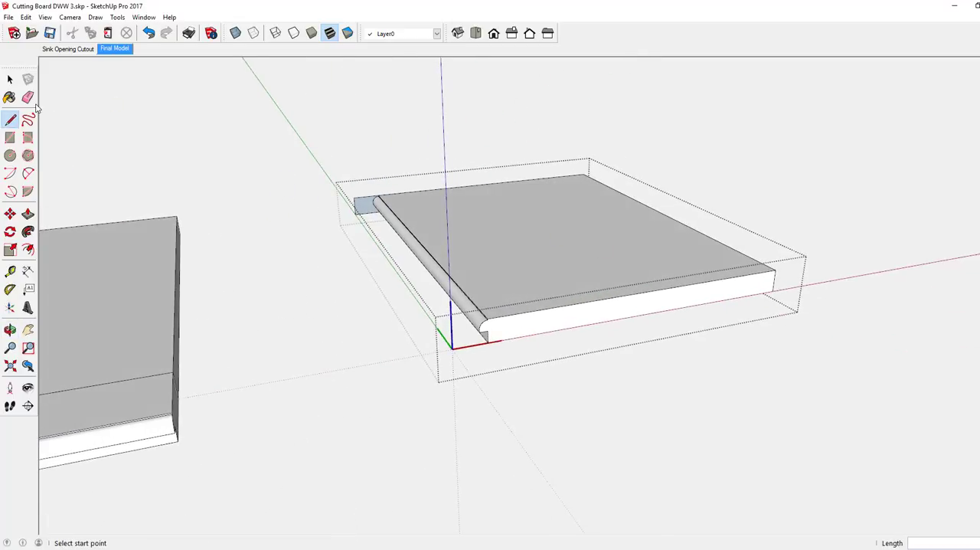
{"action": "left_click", "coordinate": [28, 97]}
{"action": "mouse_move", "coordinate": [363, 189]}
{"action": "left_mouse_down"}
{"action": "mouse_move", "coordinate": [359, 203]}
{"action": "mouse_move", "coordinate": [376, 210]}
{"action": "left_mouse_up"}
{"action": "mouse_move", "coordinate": [416, 201]}
{"action": "middle_mouse_down"}
{"action": "mouse_move", "coordinate": [431, 225]}
{"action": "mouse_move", "coordinate": [847, 207]}
{"action": "mouse_move", "coordinate": [299, 256]}
{"action": "mouse_move", "coordinate": [424, 219]}
{"action": "mouse_move", "coordinate": [470, 193]}
{"action": "mouse_move", "coordinate": [517, 249]}
{"action": "middle_mouse_up"}
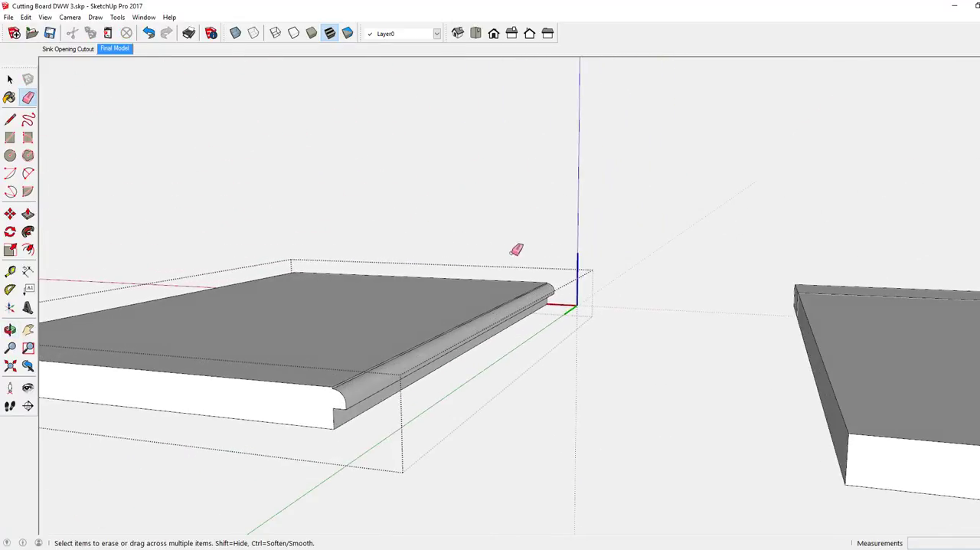
Finish editing the center section component and erase its spare copy beside the original board
{"action": "scroll", "coordinate": [514, 285], "scroll_direction": "down", "scroll_amount": 2}
{"action": "mouse_move", "coordinate": [252, 280]}
{"action": "middle_mouse_down"}
{"action": "mouse_move", "coordinate": [234, 291]}
{"action": "mouse_move", "coordinate": [450, 304]}
{"action": "mouse_move", "coordinate": [510, 280]}
{"action": "mouse_move", "coordinate": [717, 313]}
{"action": "mouse_move", "coordinate": [323, 339]}
{"action": "mouse_move", "coordinate": [341, 349]}
{"action": "mouse_move", "coordinate": [370, 346]}
{"action": "mouse_move", "coordinate": [313, 339]}
{"action": "mouse_move", "coordinate": [396, 376]}
{"action": "mouse_move", "coordinate": [766, 343]}
{"action": "middle_mouse_up"}
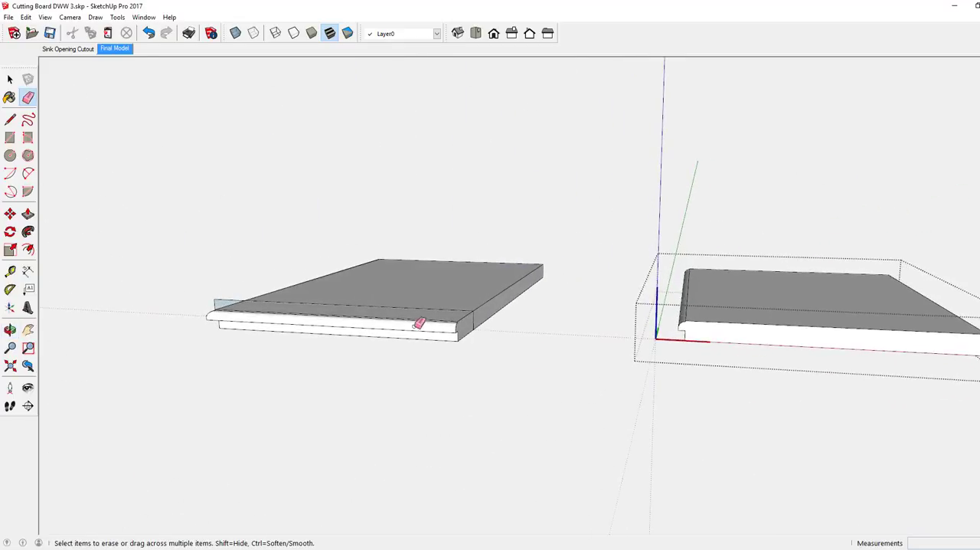
{"action": "mouse_move", "coordinate": [420, 323]}
{"action": "middle_mouse_down"}
{"action": "mouse_move", "coordinate": [447, 327]}
{"action": "mouse_move", "coordinate": [379, 302]}
{"action": "mouse_move", "coordinate": [396, 319]}
{"action": "mouse_move", "coordinate": [409, 226]}
{"action": "middle_mouse_up"}
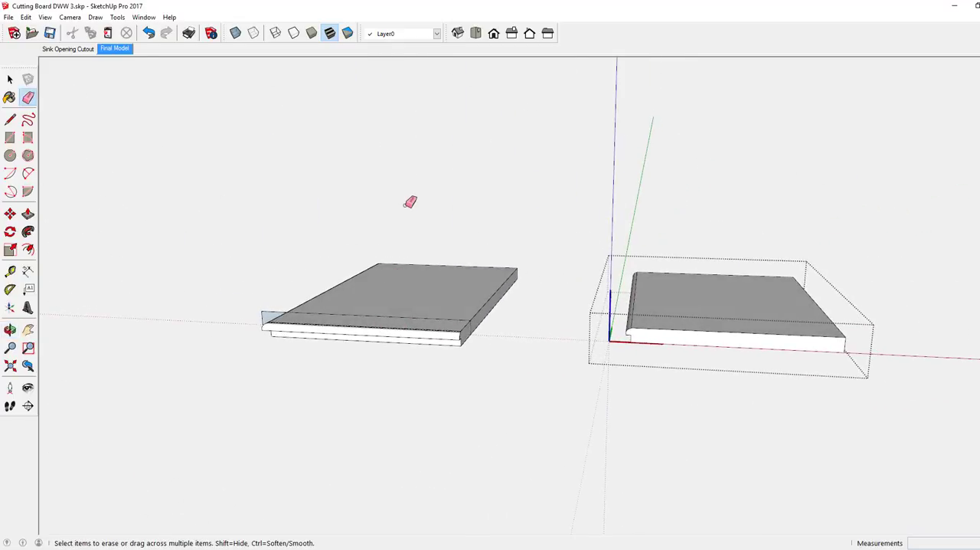
{"action": "right_click", "coordinate": [409, 202]}
{"action": "left_click", "coordinate": [421, 213]}
{"action": "middle_click_drag", "start_coordinate": [316, 311], "coordinate": [322, 355]}
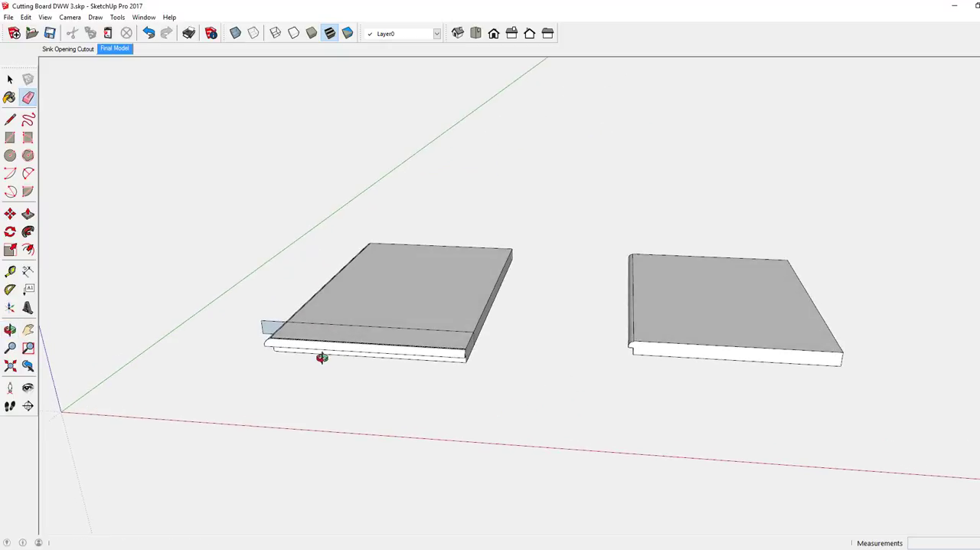
{"action": "right_click", "coordinate": [649, 303]}
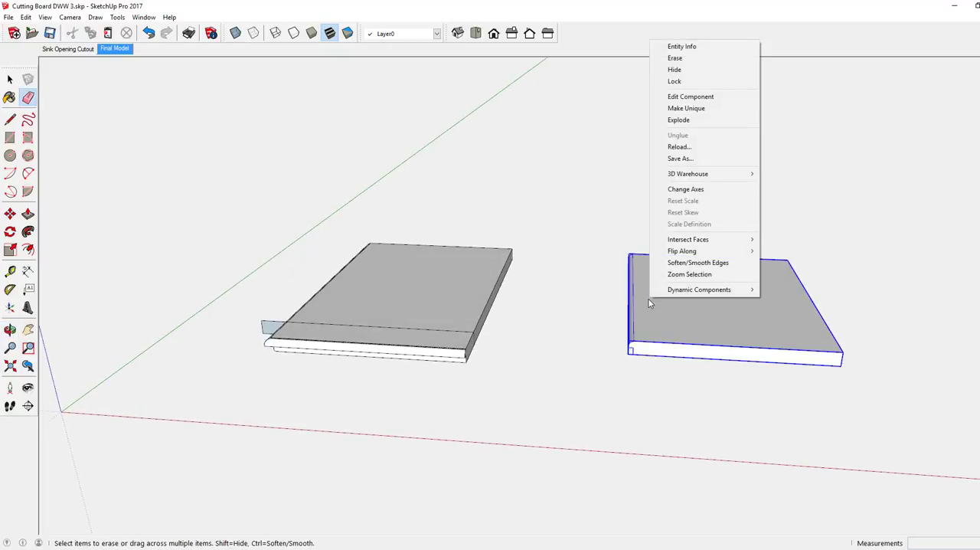
{"action": "left_click", "coordinate": [674, 58]}
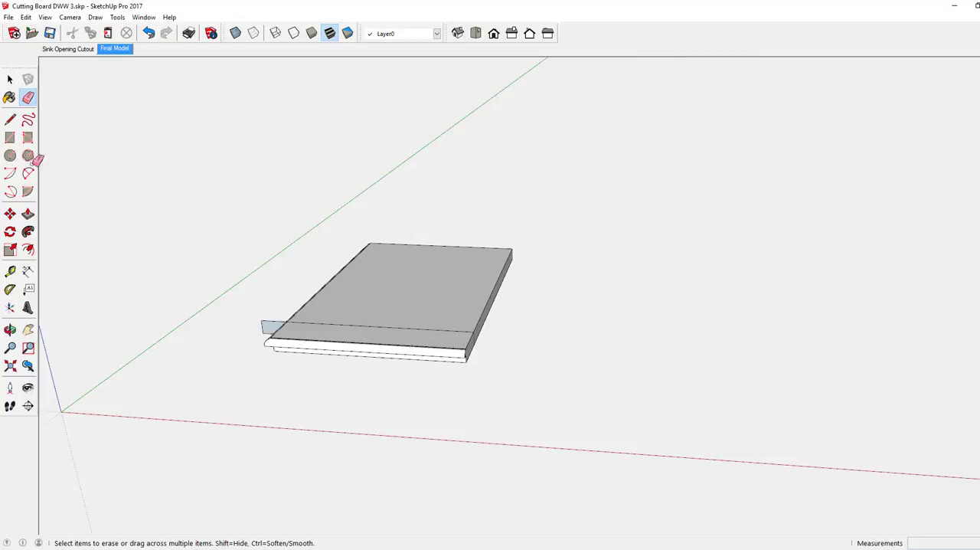
Copy the near breadboard end component about 7 5/8" straight up, above the board
{"action": "left_click", "coordinate": [10, 213]}
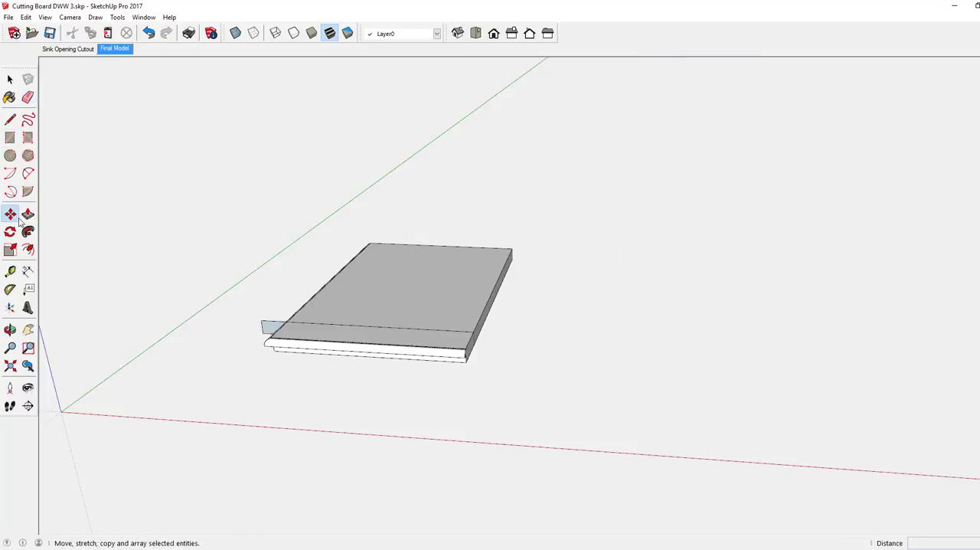
{"action": "key", "text": "ctrl"}
{"action": "left_click", "coordinate": [341, 345]}
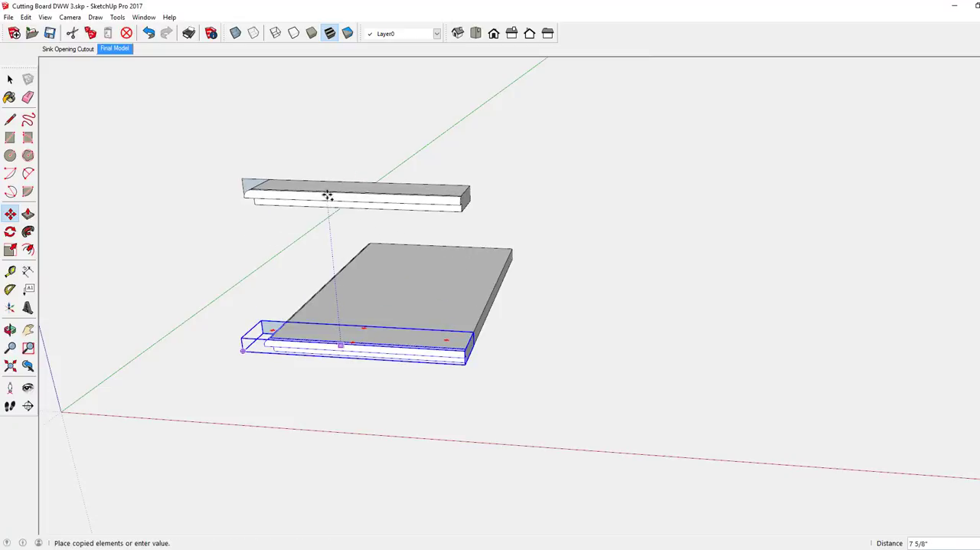
{"action": "left_click", "coordinate": [329, 193]}
Edit the raised breadboard end copy, erase the leftover rectangle flap projecting past its rounded end, and finish editing the component
{"action": "scroll", "coordinate": [383, 201], "scroll_direction": "up", "scroll_amount": 2}
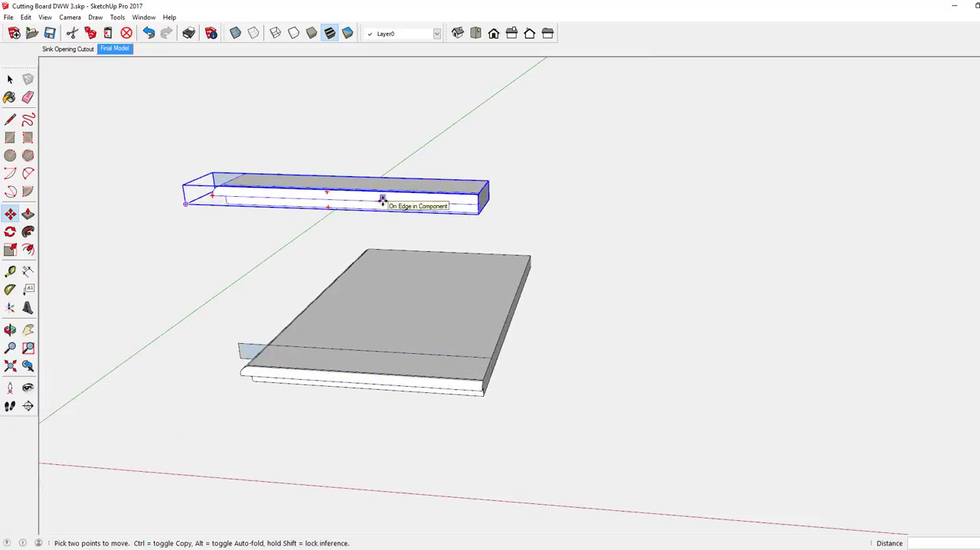
{"action": "scroll", "coordinate": [383, 201], "scroll_direction": "up", "scroll_amount": 1}
{"action": "middle_click_drag", "start_coordinate": [444, 207], "coordinate": [761, 181]}
{"action": "right_click", "coordinate": [331, 205]}
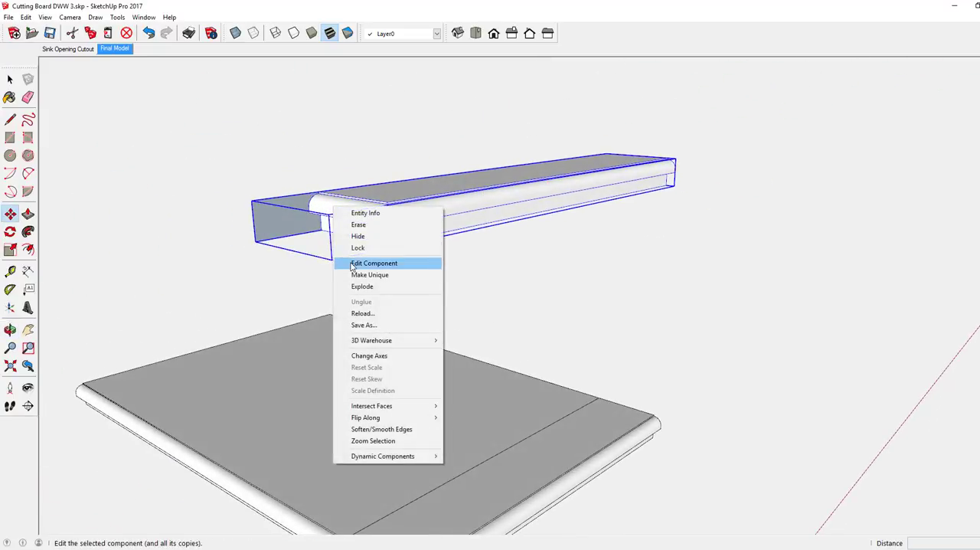
{"action": "left_click", "coordinate": [354, 263]}
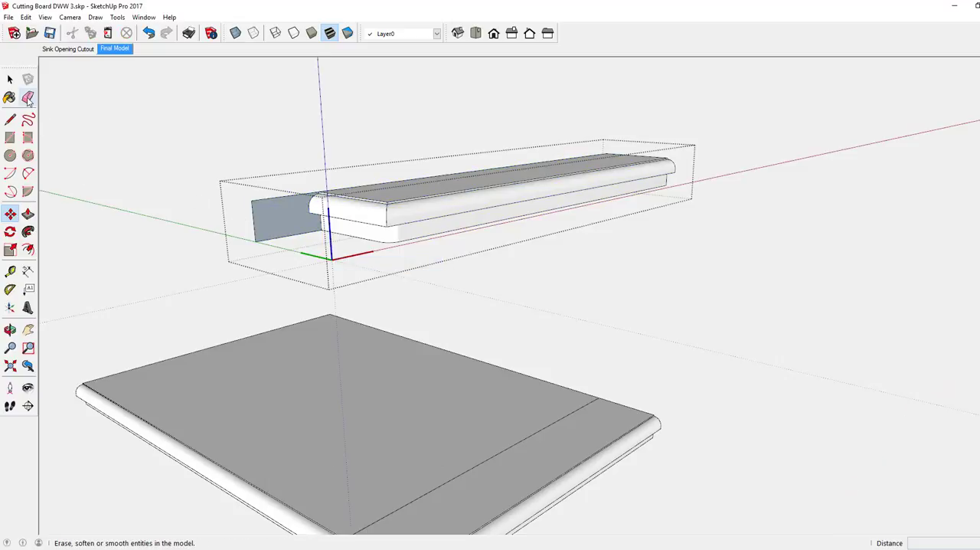
{"action": "left_click", "coordinate": [28, 97]}
{"action": "mouse_move", "coordinate": [251, 191]}
{"action": "left_mouse_down"}
{"action": "mouse_move", "coordinate": [258, 212]}
{"action": "mouse_move", "coordinate": [260, 200]}
{"action": "left_mouse_up"}
{"action": "mouse_move", "coordinate": [541, 226]}
{"action": "left_mouse_down"}
{"action": "mouse_move", "coordinate": [668, 213]}
{"action": "mouse_move", "coordinate": [531, 249]}
{"action": "mouse_move", "coordinate": [275, 242]}
{"action": "mouse_move", "coordinate": [153, 212]}
{"action": "mouse_move", "coordinate": [23, 211]}
{"action": "left_mouse_up"}
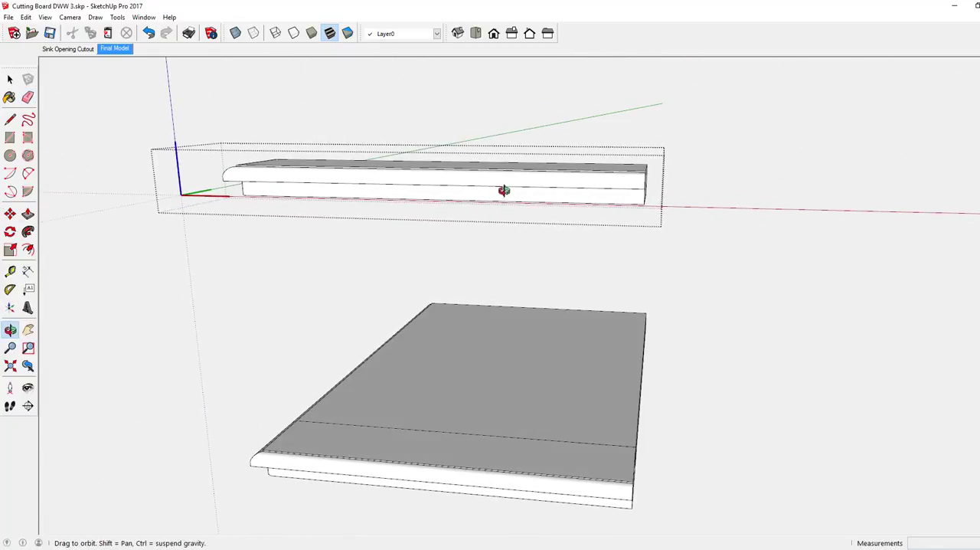
{"action": "left_click_drag", "start_coordinate": [505, 191], "coordinate": [369, 188]}
{"action": "key", "text": "e"}
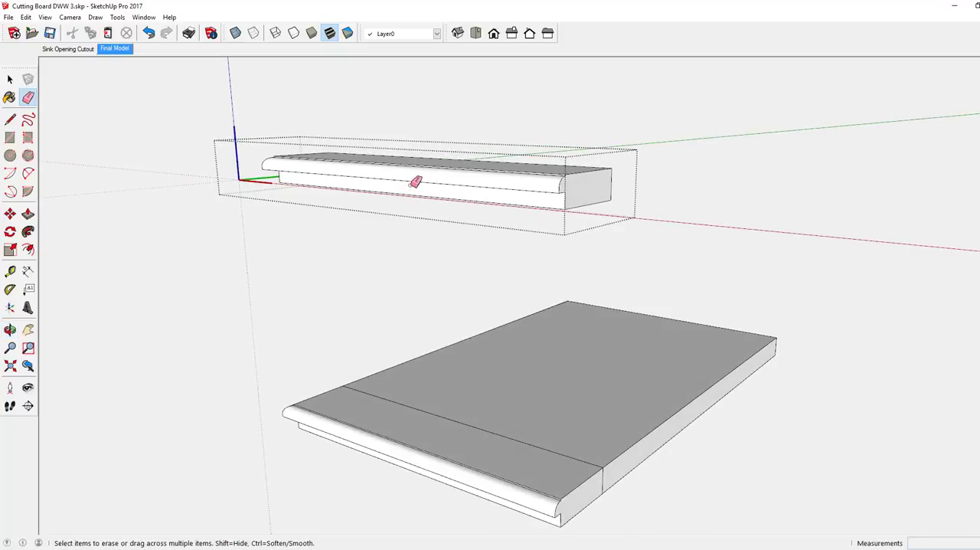
{"action": "mouse_move", "coordinate": [415, 182]}
{"action": "middle_mouse_down"}
{"action": "mouse_move", "coordinate": [393, 202]}
{"action": "mouse_move", "coordinate": [457, 144]}
{"action": "middle_mouse_up"}
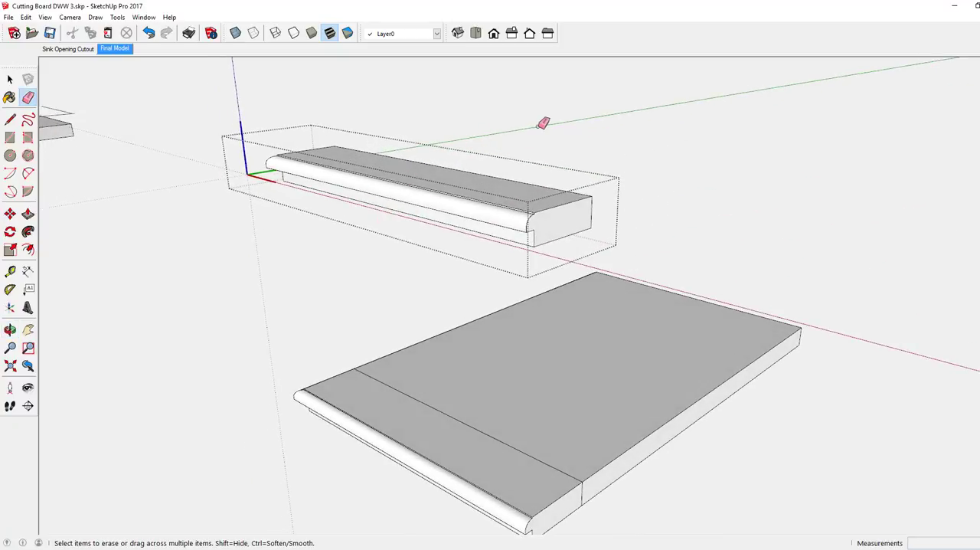
{"action": "right_click", "coordinate": [576, 128]}
{"action": "left_click", "coordinate": [593, 140]}
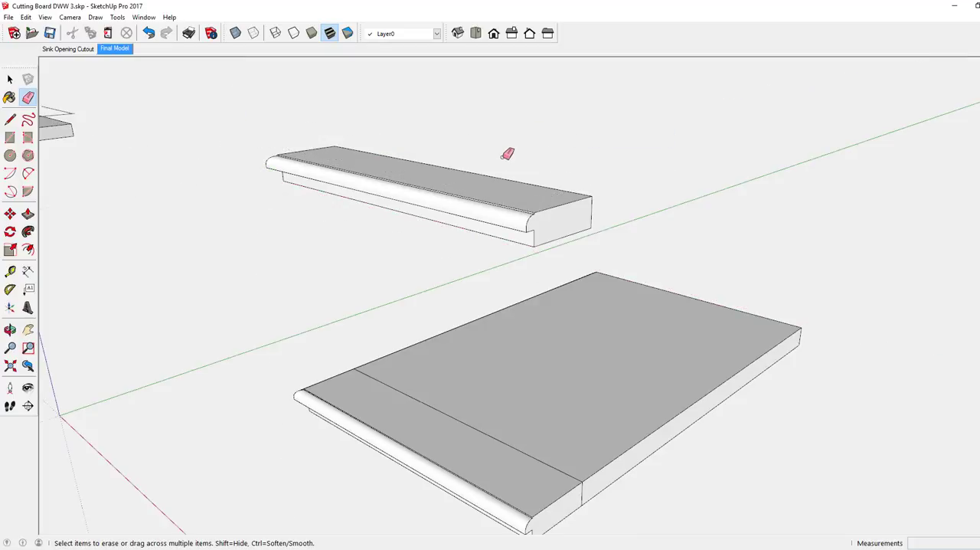
Flip the raised breadboard end copy along the component's green axis
{"action": "middle_click_drag", "start_coordinate": [507, 154], "coordinate": [526, 177]}
{"action": "right_click", "coordinate": [455, 210]}
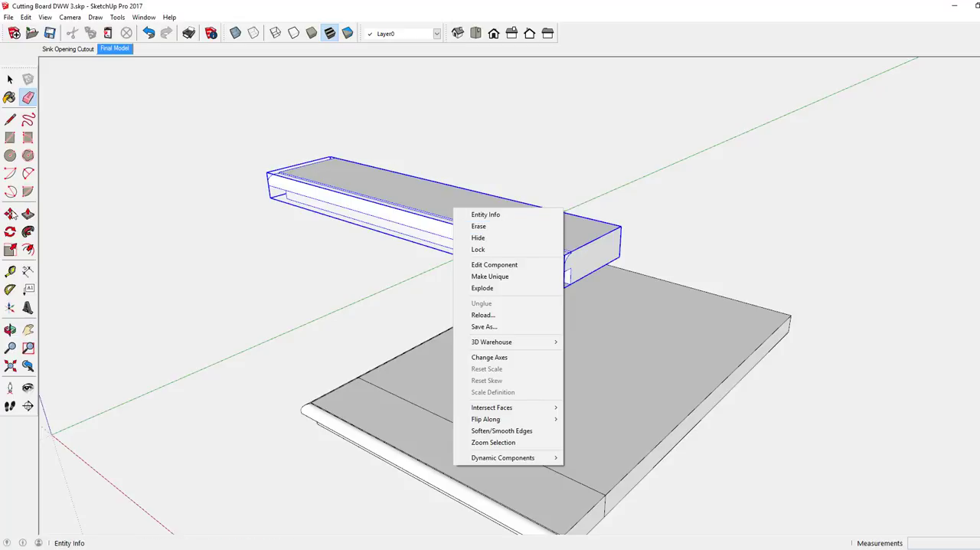
{"action": "left_click", "coordinate": [10, 213]}
{"action": "right_click", "coordinate": [450, 197]}
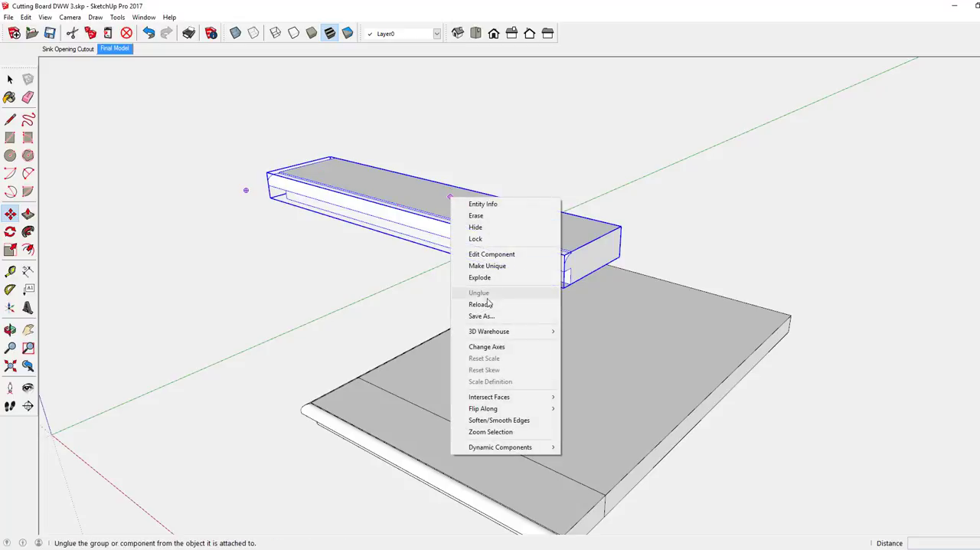
{"action": "mouse_move", "coordinate": [536, 410]}
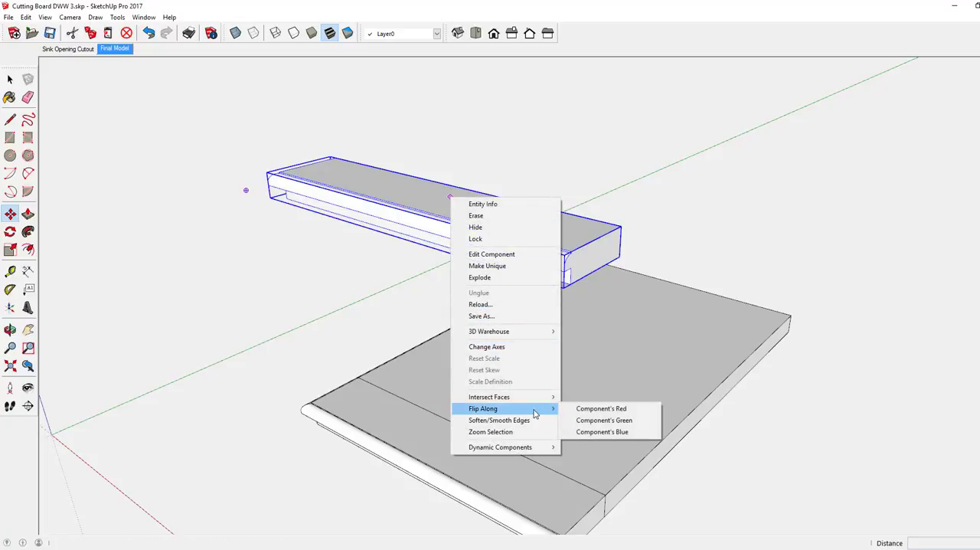
{"action": "left_click", "coordinate": [605, 421]}
Move the flipped breadboard end by the lower corner of its square side onto the center section's far lower corner
{"action": "mouse_move", "coordinate": [558, 269]}
{"action": "middle_mouse_down"}
{"action": "mouse_move", "coordinate": [543, 250]}
{"action": "mouse_move", "coordinate": [499, 254]}
{"action": "mouse_move", "coordinate": [496, 284]}
{"action": "middle_mouse_up"}
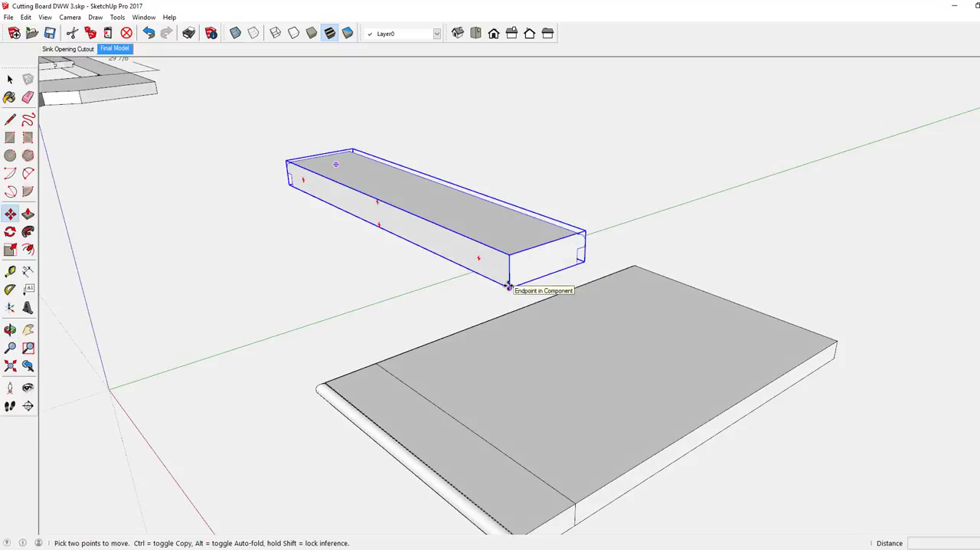
{"action": "left_click", "coordinate": [510, 288]}
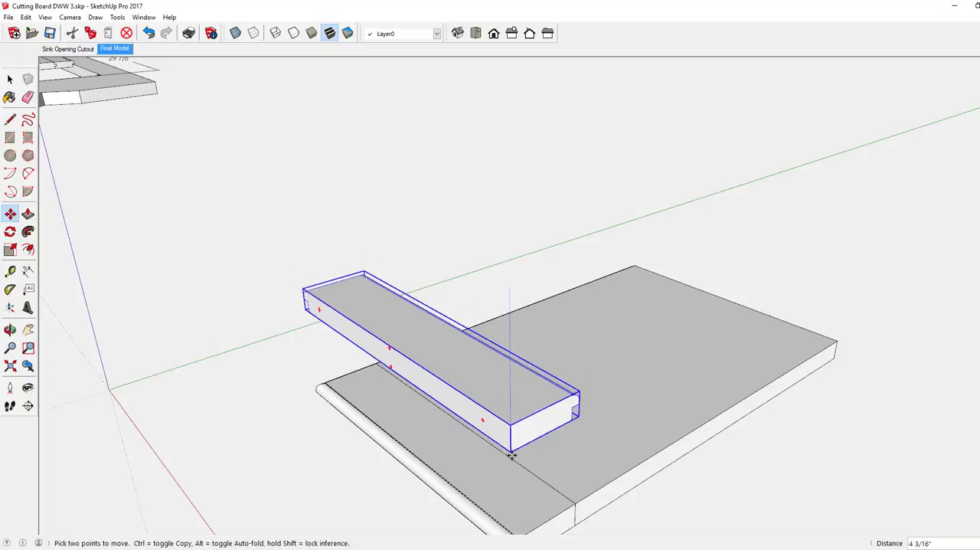
{"action": "left_click", "coordinate": [519, 508]}
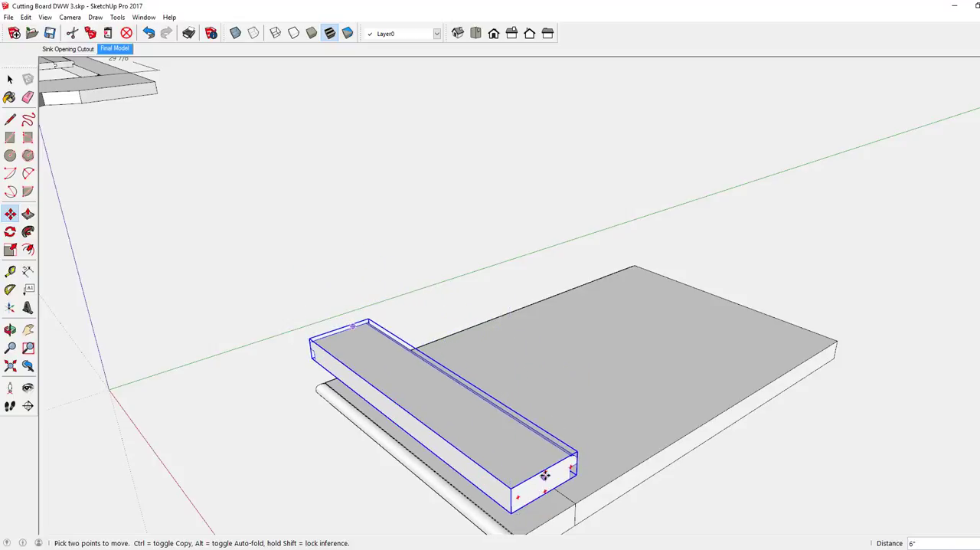
{"action": "middle_click_drag", "start_coordinate": [544, 476], "coordinate": [394, 365]}
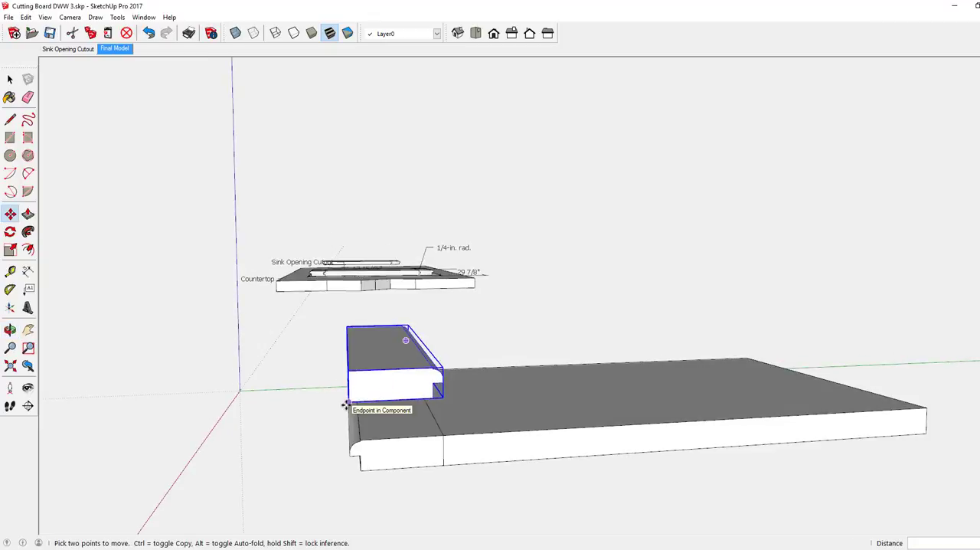
{"action": "left_click", "coordinate": [346, 406]}
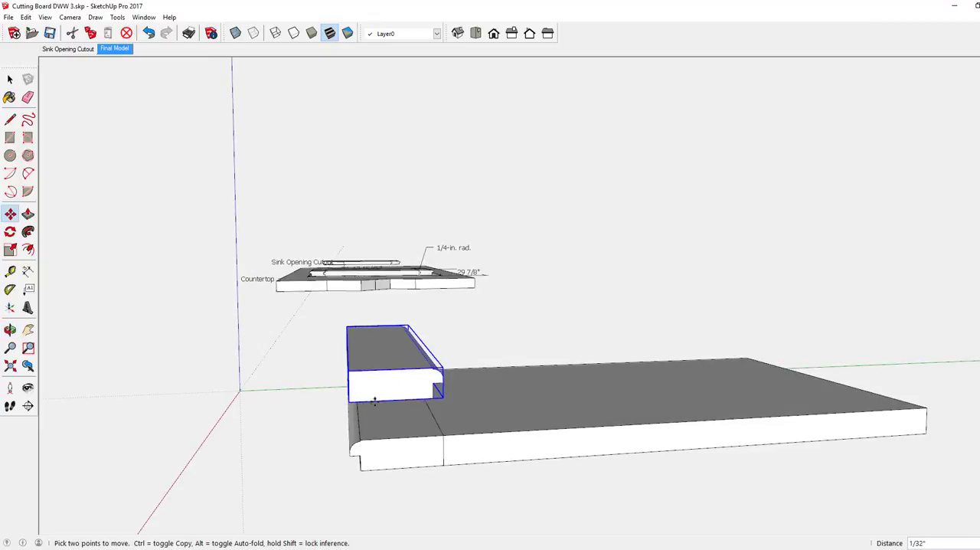
{"action": "left_click", "coordinate": [923, 432]}
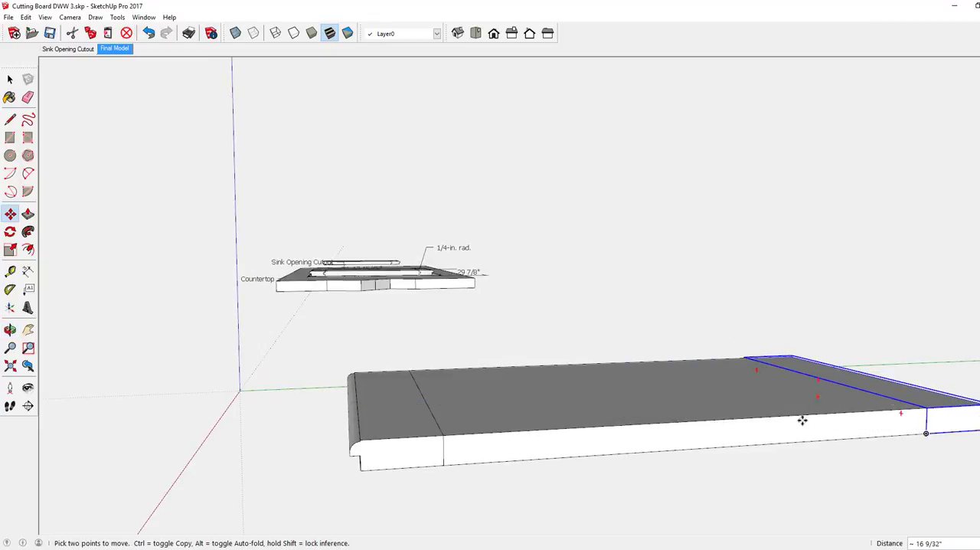
Clear the selection and inspect the assembled board's center section and both breadboard ends from several angles
{"action": "middle_click_drag", "start_coordinate": [674, 415], "coordinate": [945, 437]}
{"action": "middle_click_drag", "start_coordinate": [582, 387], "coordinate": [663, 417]}
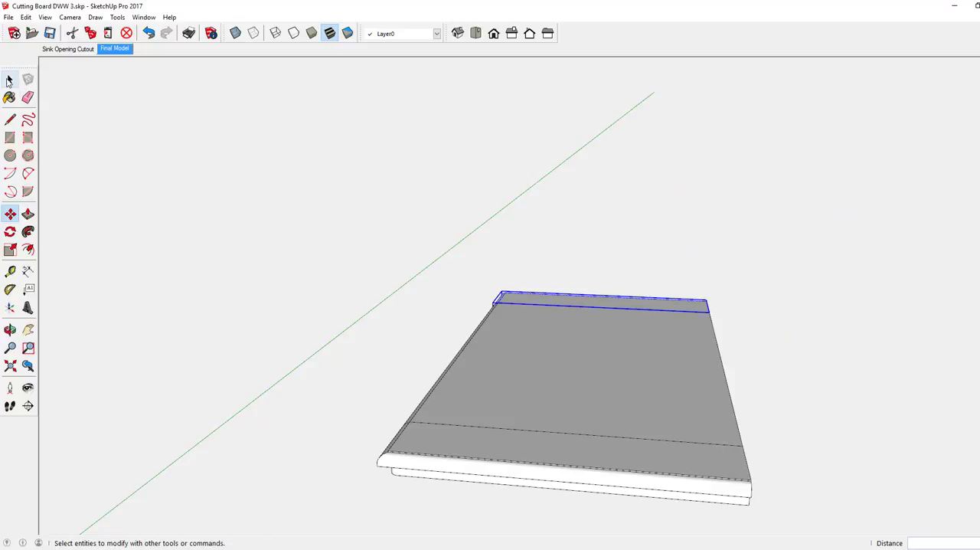
{"action": "left_click", "coordinate": [10, 80]}
{"action": "left_click", "coordinate": [414, 147]}
{"action": "mouse_move", "coordinate": [569, 324]}
{"action": "middle_mouse_down"}
{"action": "mouse_move", "coordinate": [559, 354]}
{"action": "mouse_move", "coordinate": [641, 267]}
{"action": "mouse_move", "coordinate": [725, 215]}
{"action": "mouse_move", "coordinate": [734, 183]}
{"action": "mouse_move", "coordinate": [666, 171]}
{"action": "mouse_move", "coordinate": [580, 175]}
{"action": "mouse_move", "coordinate": [494, 219]}
{"action": "mouse_move", "coordinate": [462, 284]}
{"action": "mouse_move", "coordinate": [505, 334]}
{"action": "middle_mouse_up"}
{"action": "scroll", "coordinate": [505, 334], "scroll_direction": "down", "scroll_amount": 3}
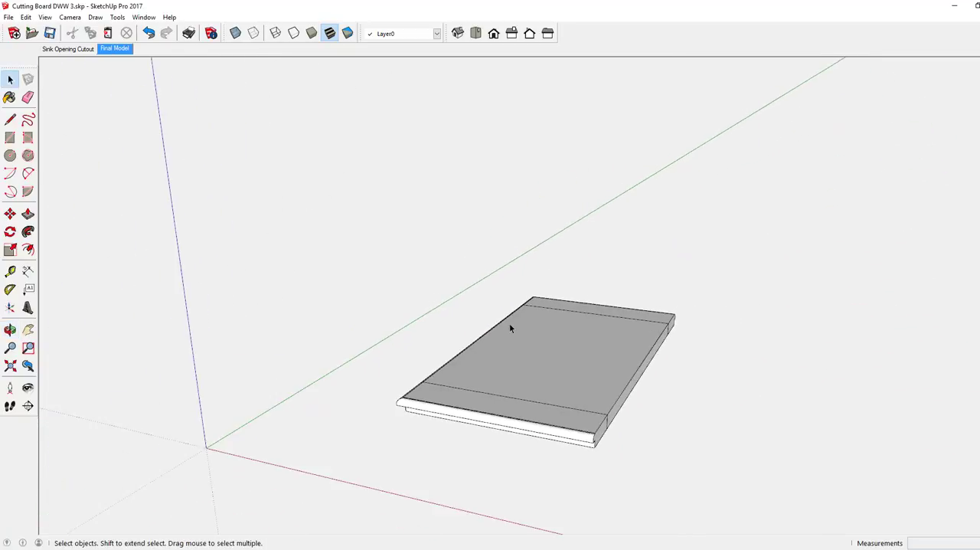
{"action": "scroll", "coordinate": [513, 433], "scroll_direction": "up", "scroll_amount": 2}
{"action": "scroll", "coordinate": [513, 433], "scroll_direction": "up", "scroll_amount": 1}
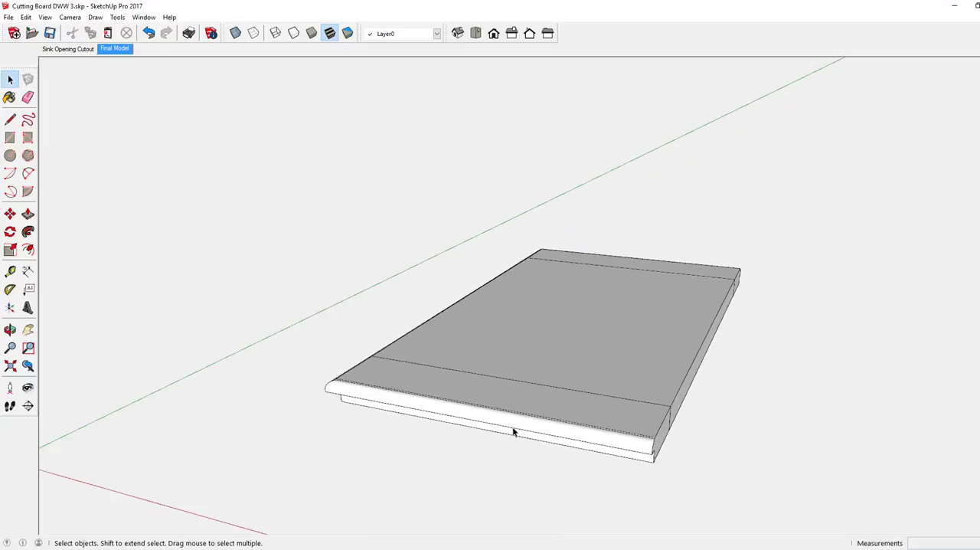